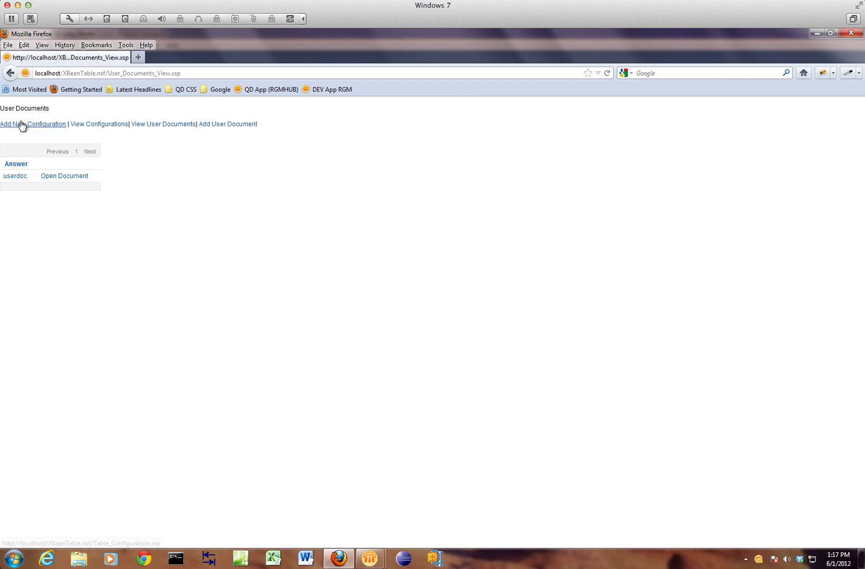
Step: Open the userdoc document from the user documents view
{"action": "left_click", "coordinate": [179, 127]}
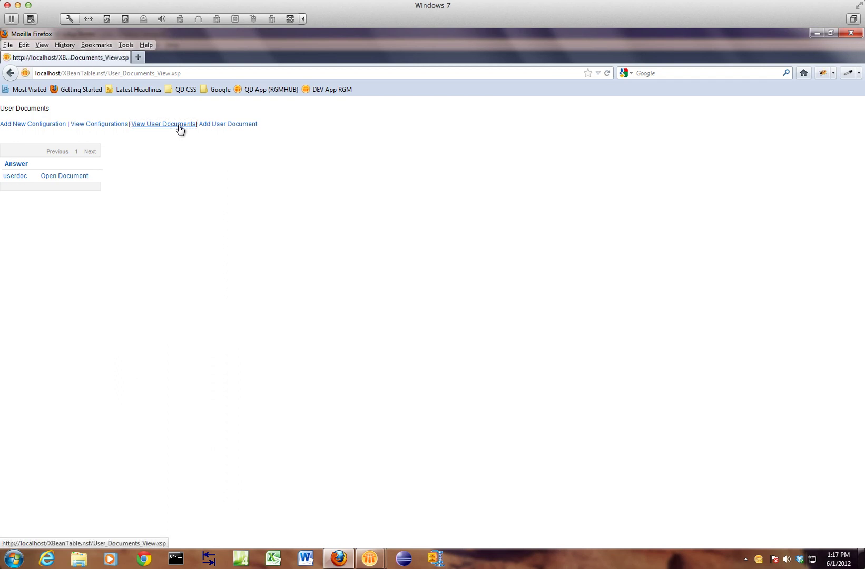
{"action": "left_click", "coordinate": [13, 175]}
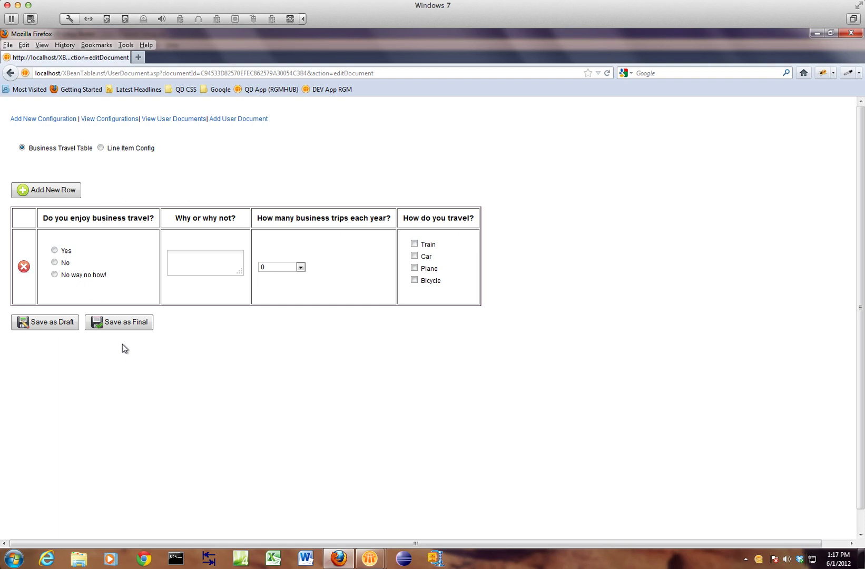
Step: Add two new rows to the business travel table and delete the extra rows again
{"action": "left_click", "coordinate": [59, 192]}
{"action": "left_click", "coordinate": [59, 192]}
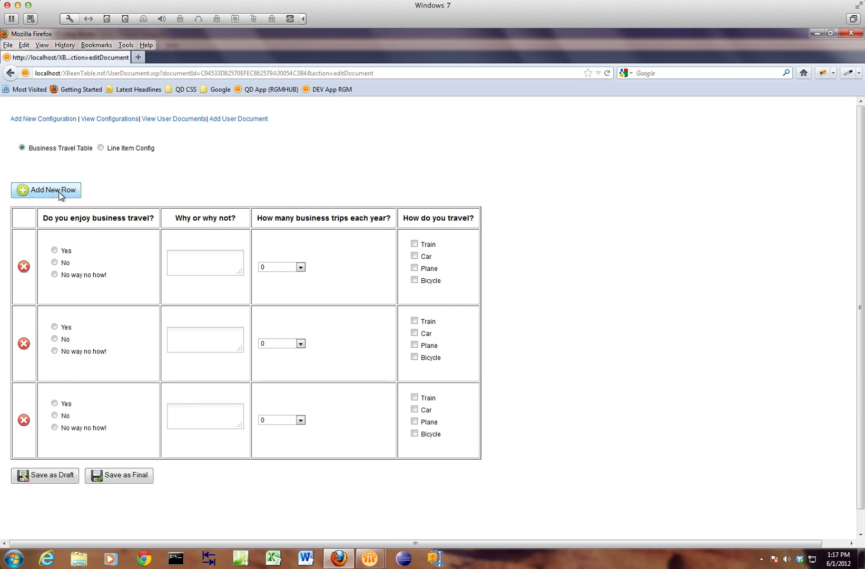
{"action": "left_click", "coordinate": [24, 266]}
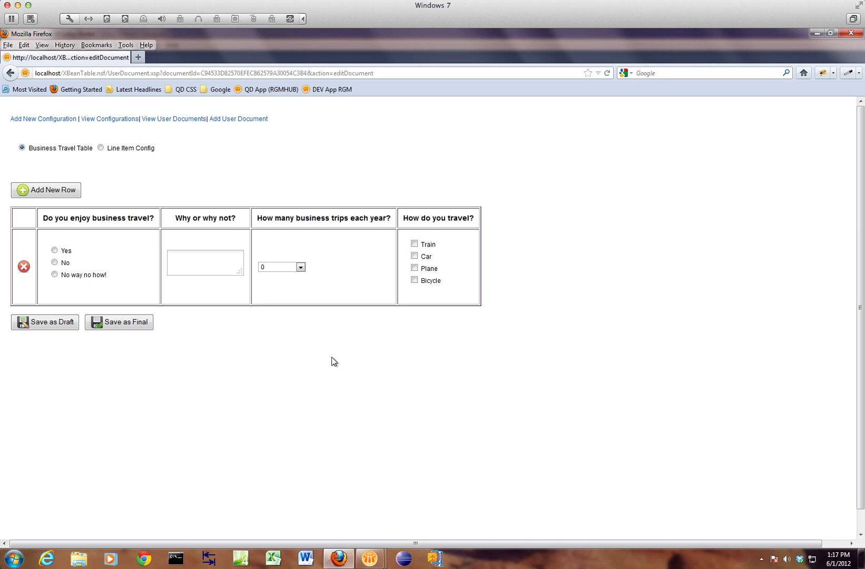
Step: Fill the row with No for enjoying business travel, "vssdsddf" as the reason and 4 trips each year
{"action": "left_click", "coordinate": [54, 261]}
{"action": "left_click", "coordinate": [221, 266]}
{"action": "type", "text": "vssdsddf"}
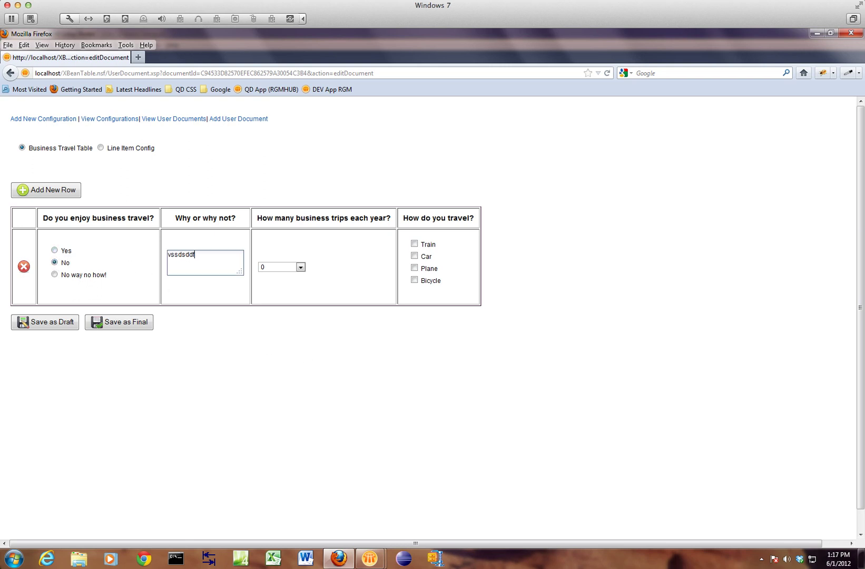
{"action": "left_click", "coordinate": [300, 267]}
{"action": "left_click", "coordinate": [274, 305]}
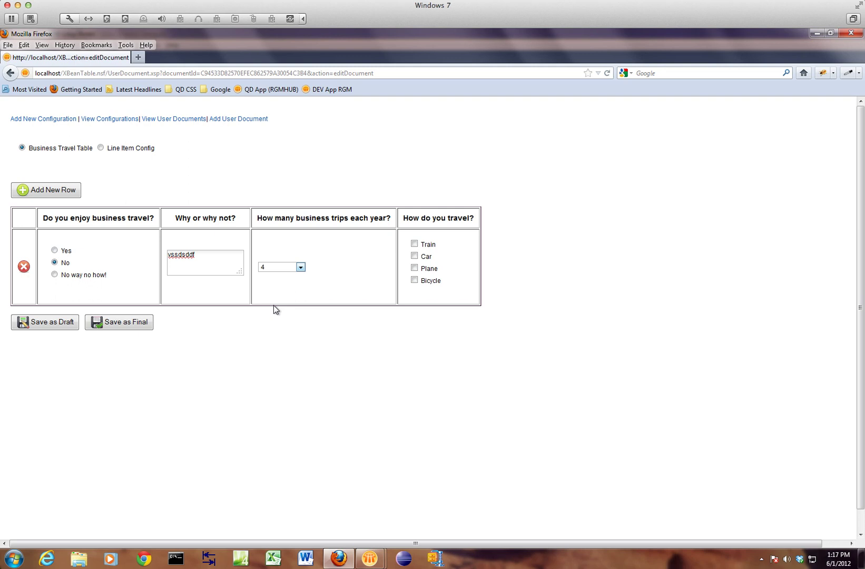
Step: Delete the filled row and try to save the document as final
{"action": "left_click", "coordinate": [23, 267]}
{"action": "left_click", "coordinate": [123, 323]}
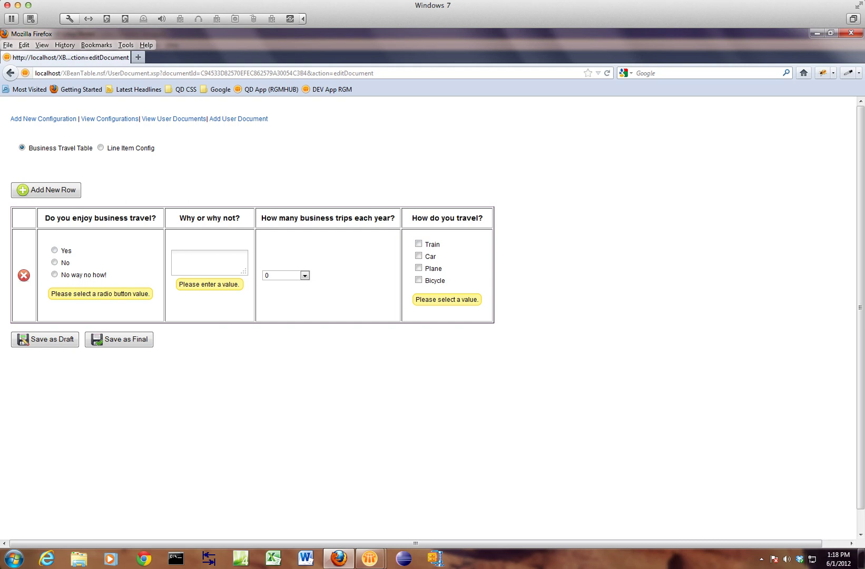
Step: Add a second row, answering the business travel question with Yes there and No in the first row
{"action": "left_click", "coordinate": [42, 195]}
{"action": "left_click", "coordinate": [54, 327]}
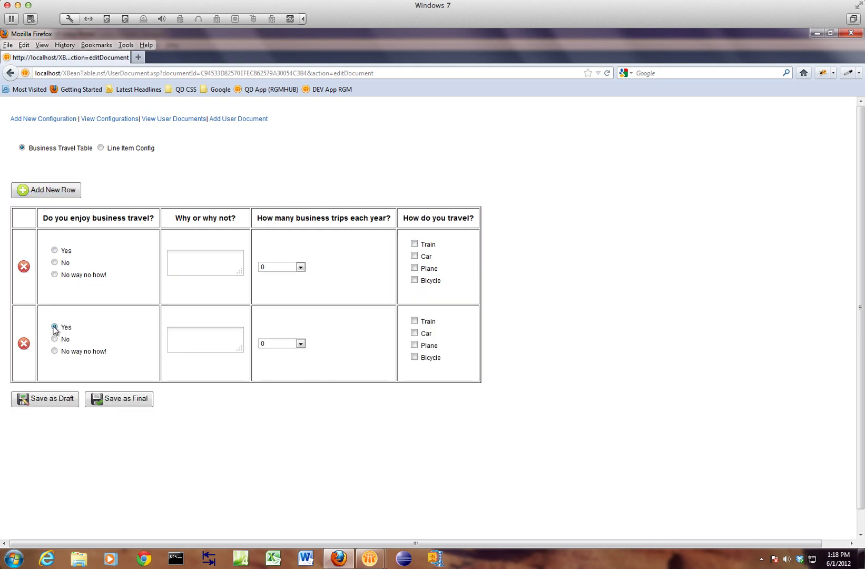
{"action": "left_click", "coordinate": [55, 262]}
Step: Enter "sdffgdg" as the first row's reason and "hjhkjhjk" as the second's, and save the document as a draft
{"action": "left_click", "coordinate": [204, 262]}
{"action": "type", "text": "sdffgdg"}
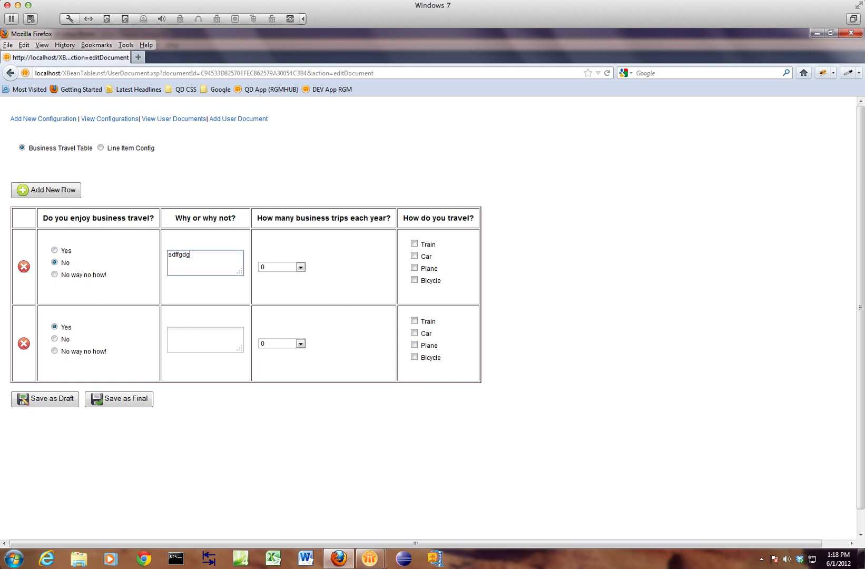
{"action": "left_click", "coordinate": [204, 340]}
{"action": "type", "text": "hjhkjhjk"}
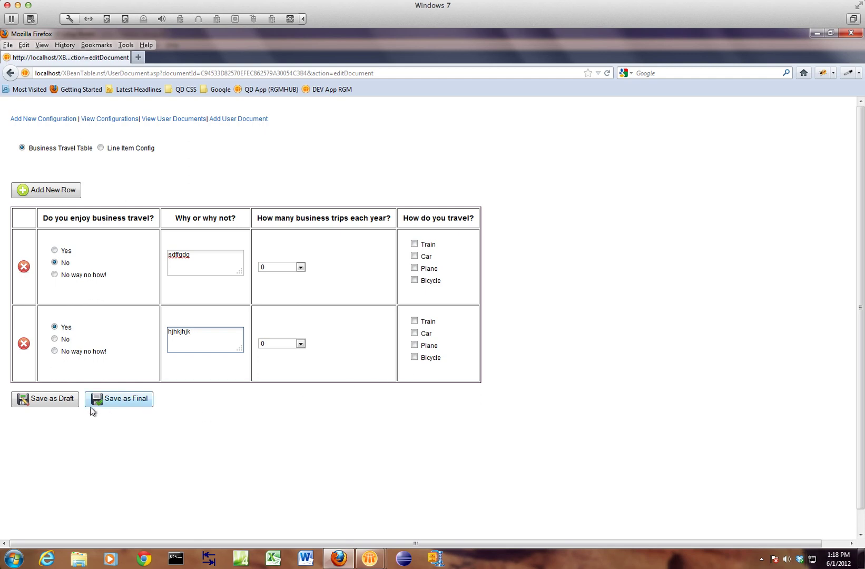
{"action": "left_click", "coordinate": [62, 400]}
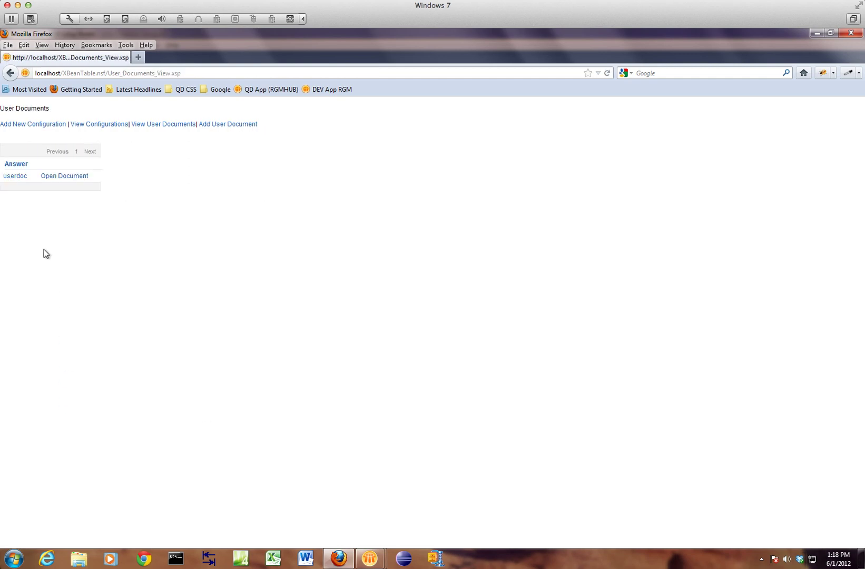
Step: Reopen the userdoc document and delete both of its table rows
{"action": "left_click", "coordinate": [17, 177]}
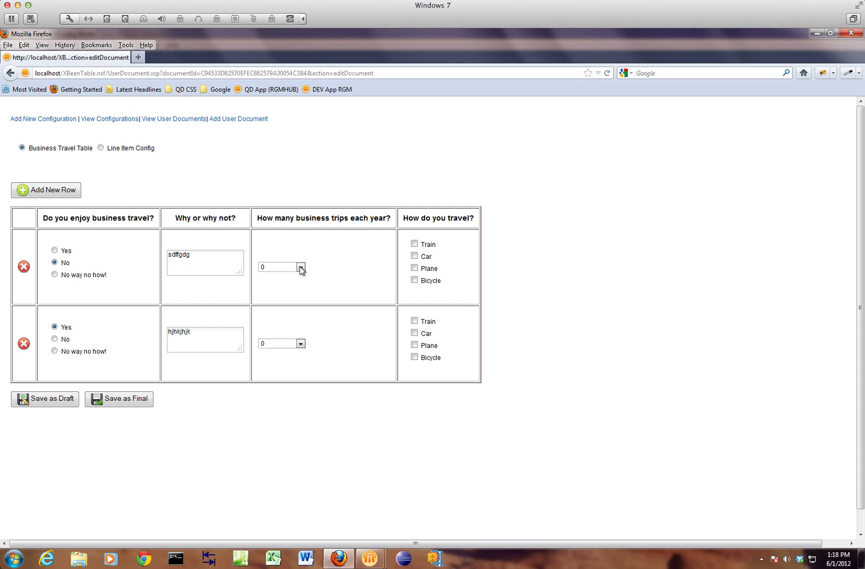
{"action": "left_click", "coordinate": [24, 267]}
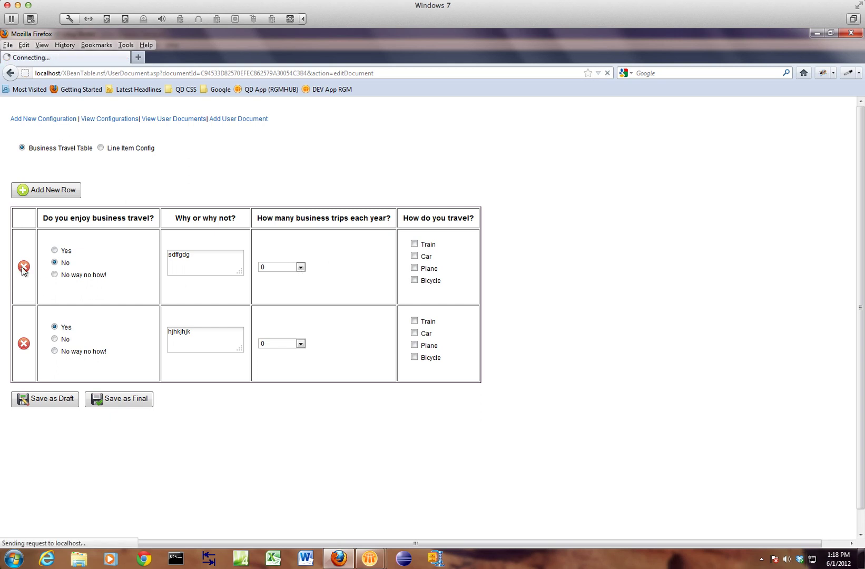
{"action": "left_click", "coordinate": [23, 267]}
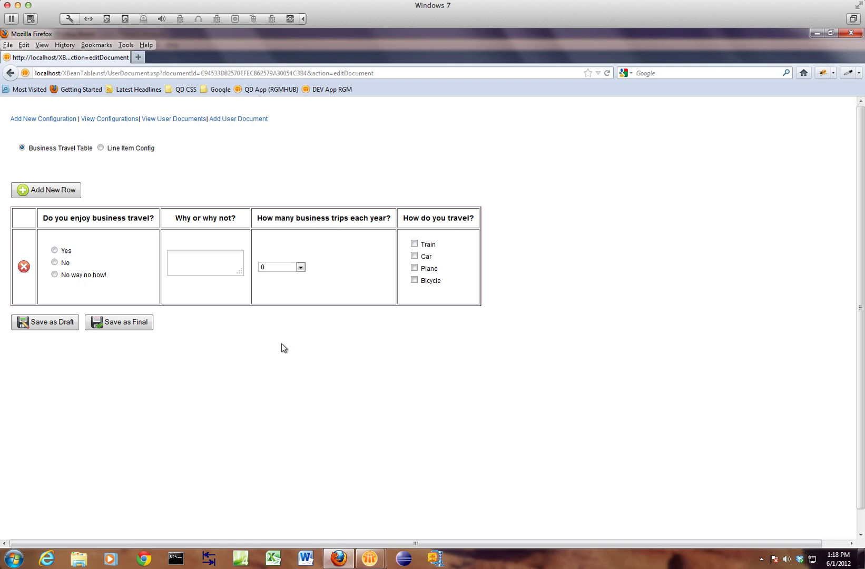
Step: Leave the document without saving, reopen userdoc, and review its first question and the choices for yearly business trips
{"action": "left_click", "coordinate": [188, 119]}
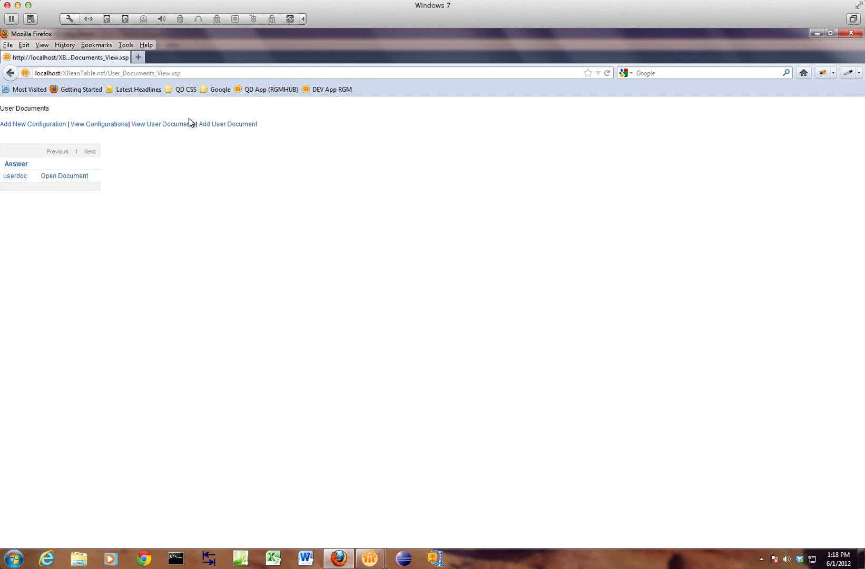
{"action": "left_click", "coordinate": [16, 177]}
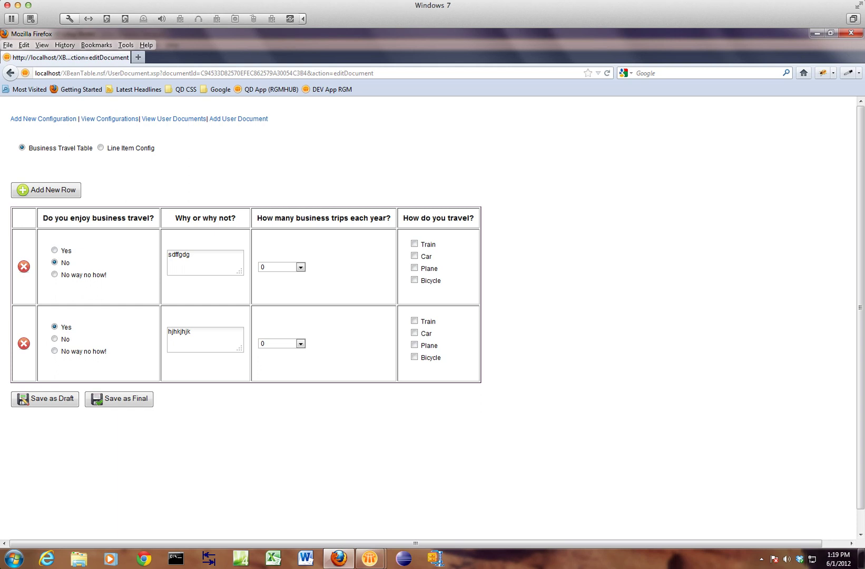
{"action": "left_click_drag", "start_coordinate": [43, 217], "coordinate": [157, 221]}
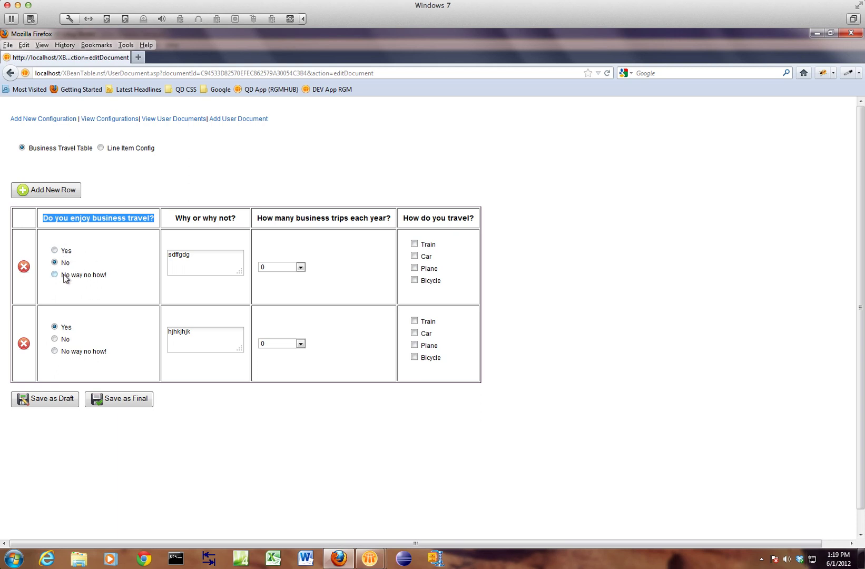
{"action": "left_click", "coordinate": [301, 267]}
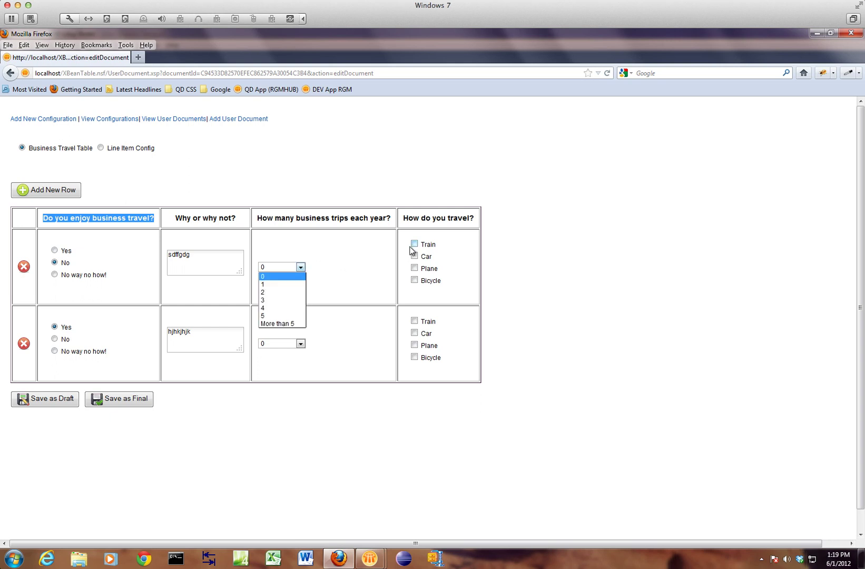
{"action": "key", "text": "Escape"}
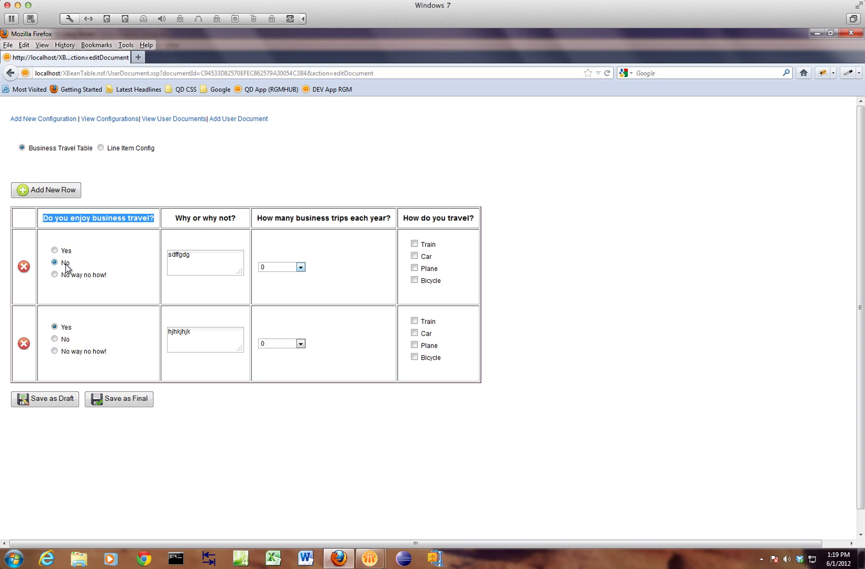
Step: In the Business Travel Table configuration, change the Column #3 label to "How many business/personal trips do you take each year?"
{"action": "left_click", "coordinate": [109, 119]}
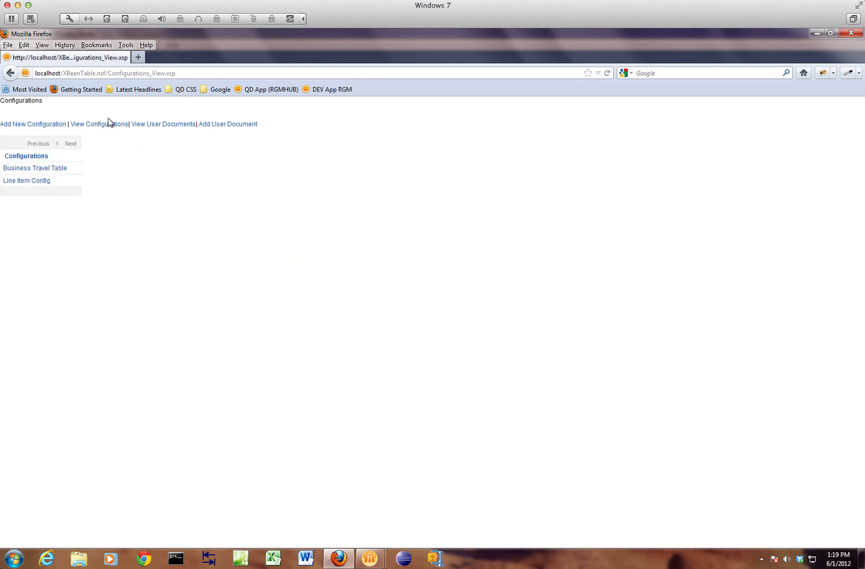
{"action": "left_click", "coordinate": [25, 170]}
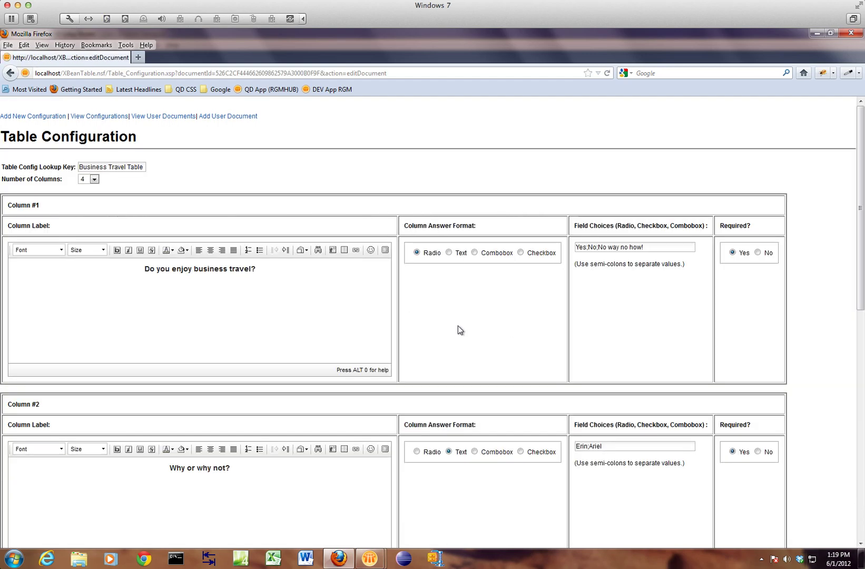
{"action": "scroll", "coordinate": [435, 325], "scroll_direction": "down", "scroll_amount": 10}
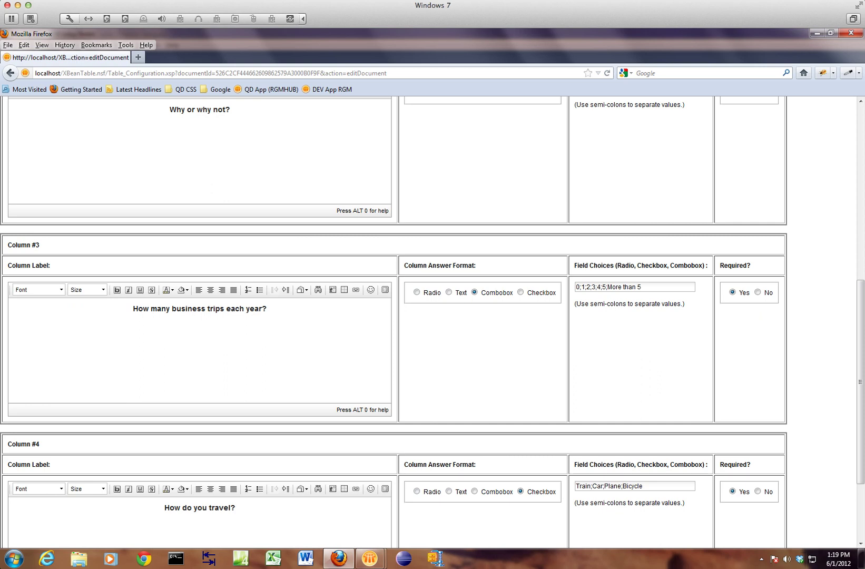
{"action": "left_click", "coordinate": [205, 308]}
{"action": "type", "text": "/personal"}
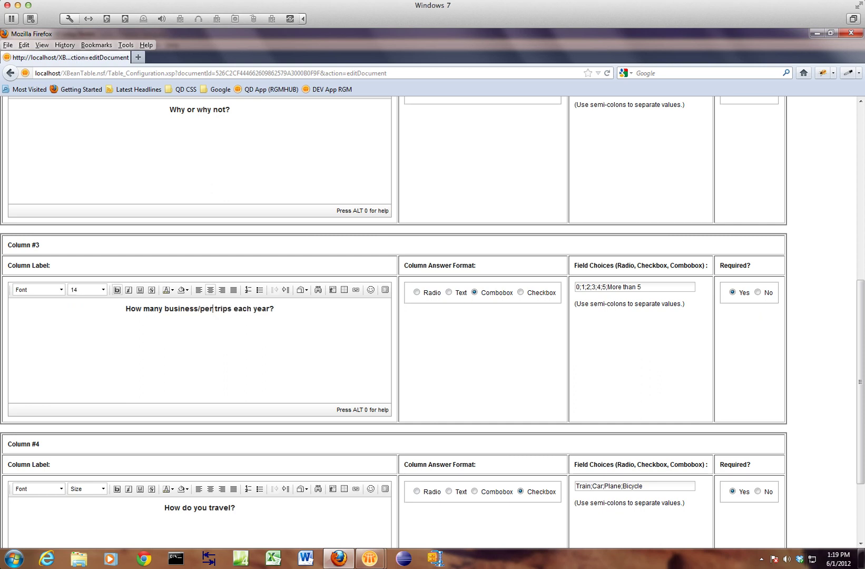
{"action": "left_click", "coordinate": [225, 309]}
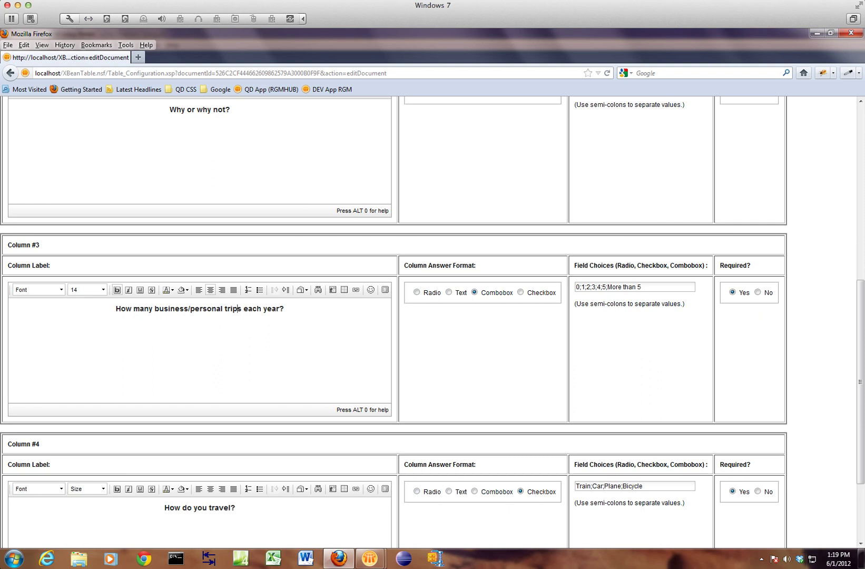
{"action": "left_click", "coordinate": [242, 309]}
{"action": "type", "text": "do you"}
{"action": "type", "text": "take"}
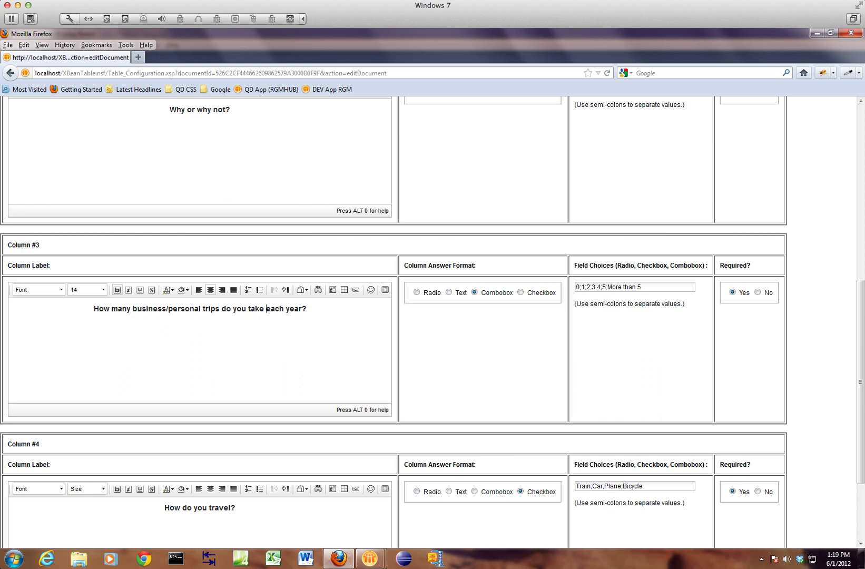
Step: Color the whole Column #3 label text dark red
{"action": "left_click_drag", "start_coordinate": [93, 309], "coordinate": [306, 309]}
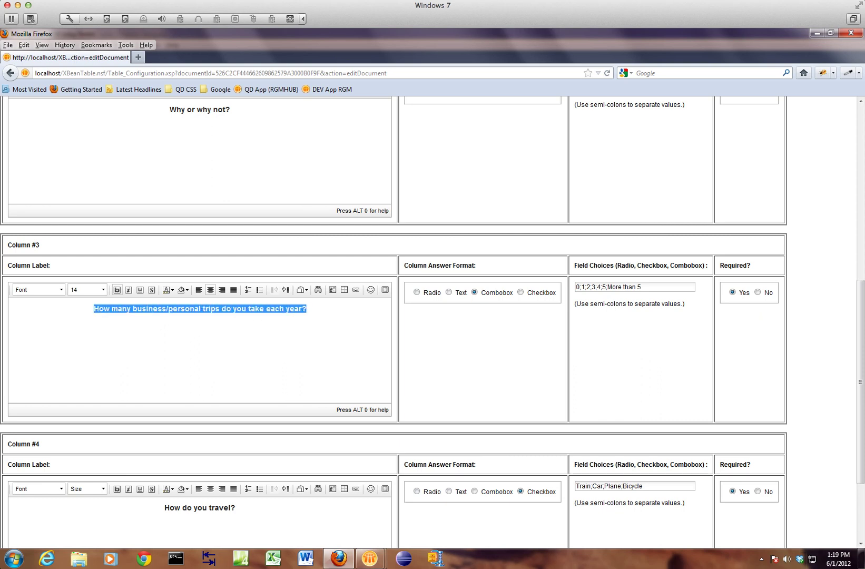
{"action": "left_click", "coordinate": [166, 292]}
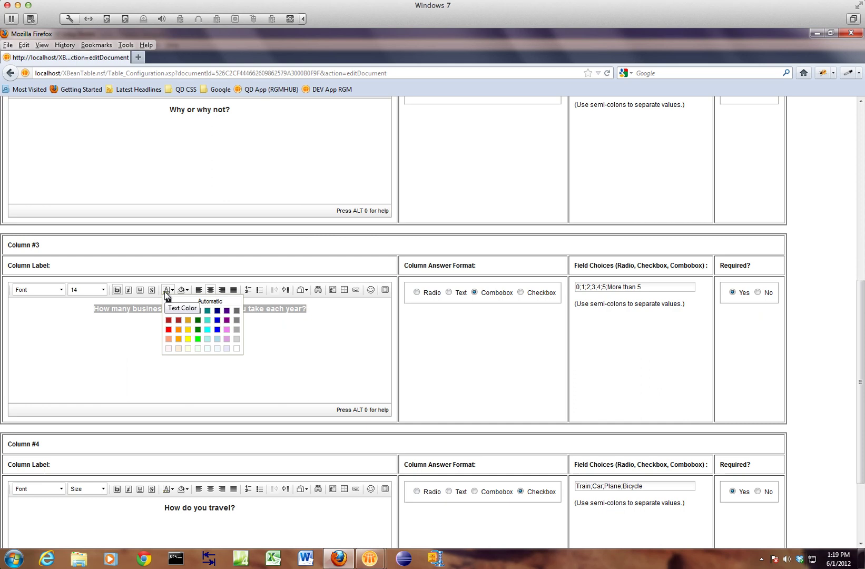
{"action": "left_click", "coordinate": [168, 321]}
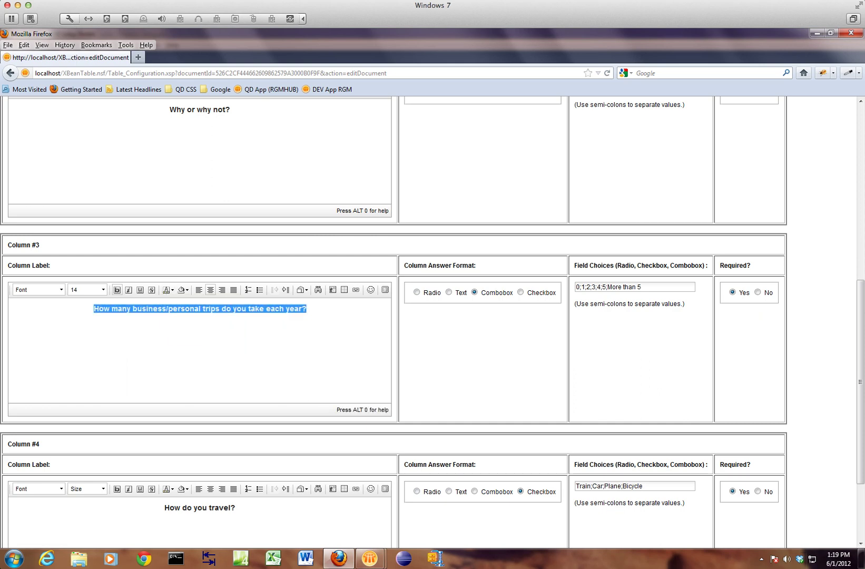
{"action": "left_click", "coordinate": [306, 309]}
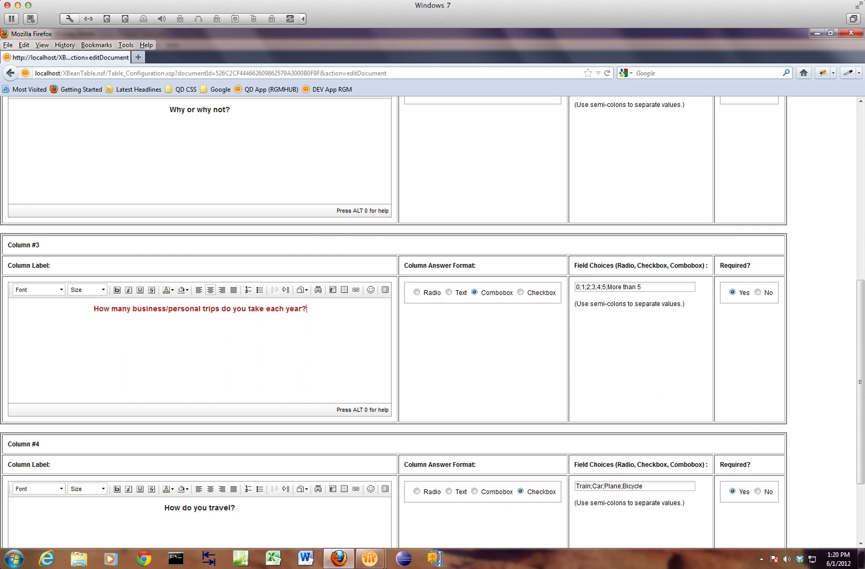
Step: Set the font size of the entire Column #3 label to 26
{"action": "left_click_drag", "start_coordinate": [94, 308], "coordinate": [306, 309]}
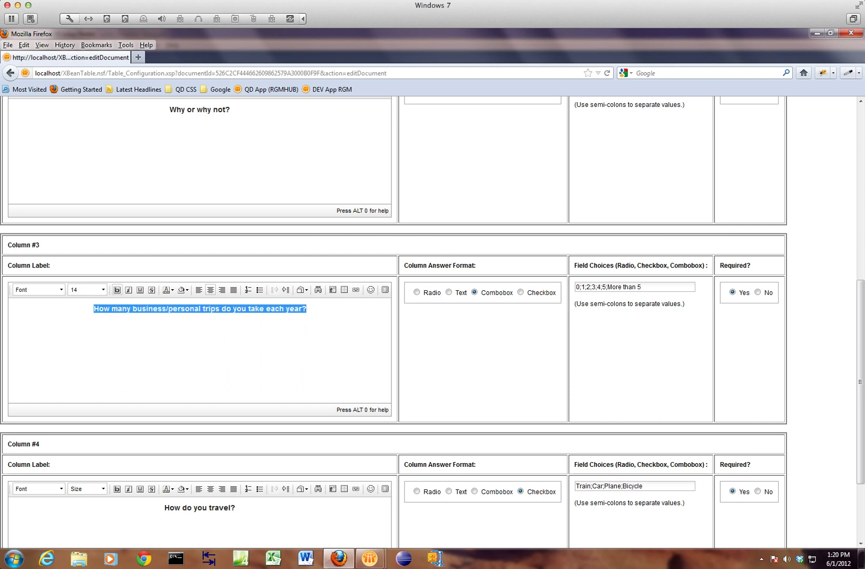
{"action": "left_click", "coordinate": [101, 290]}
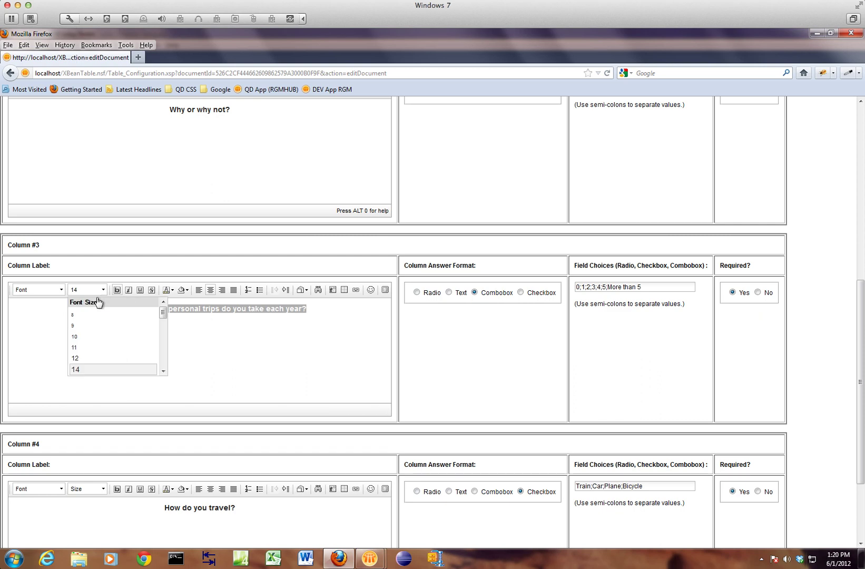
{"action": "left_click", "coordinate": [162, 371]}
{"action": "left_click", "coordinate": [108, 372]}
{"action": "left_click", "coordinate": [182, 329]}
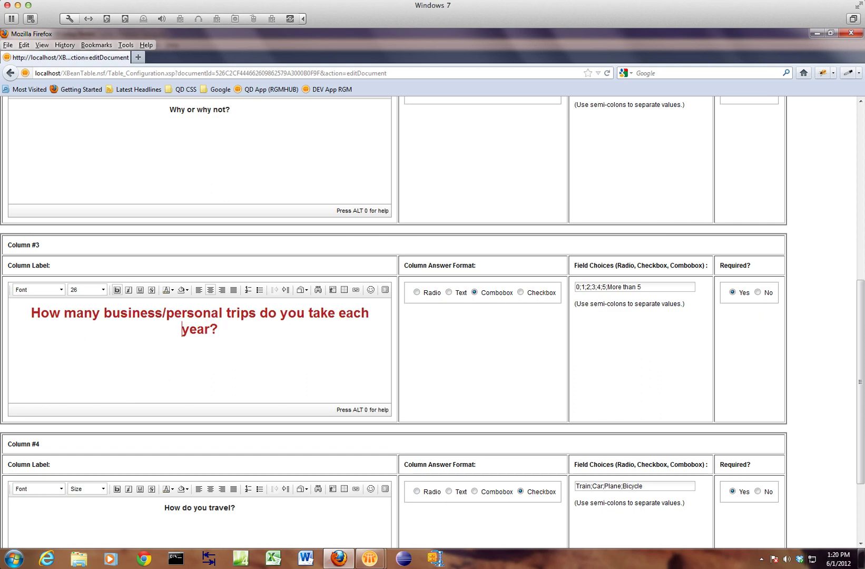
Step: Save the table configuration and reopen the userdoc document to check its column headings
{"action": "scroll", "coordinate": [111, 453], "scroll_direction": "down", "scroll_amount": 3}
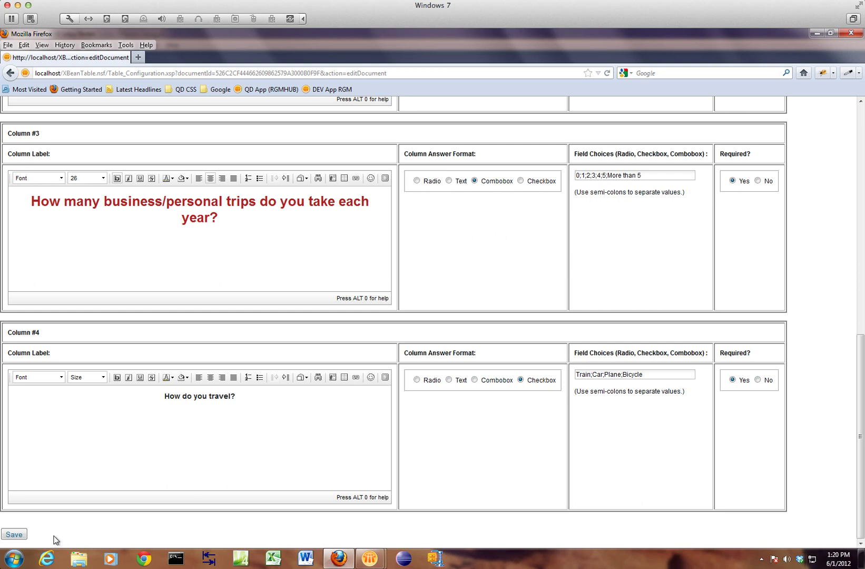
{"action": "left_click", "coordinate": [15, 535]}
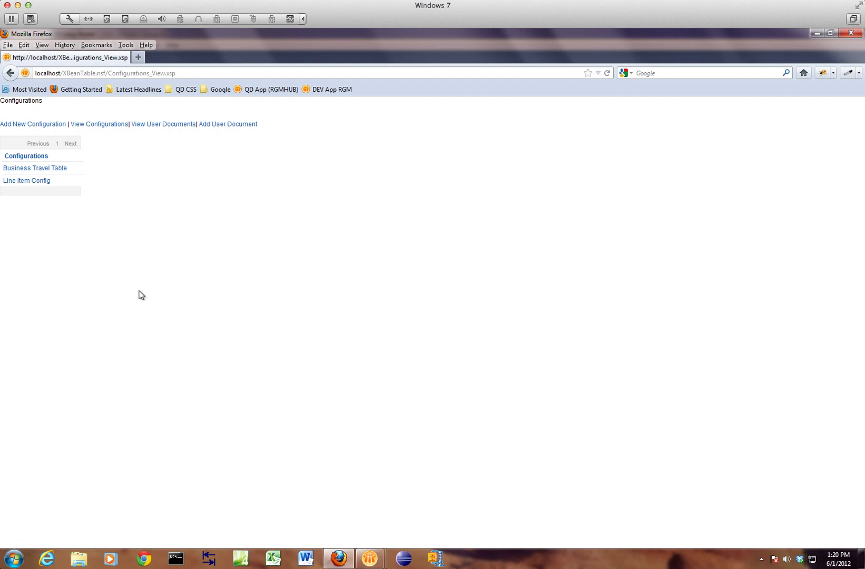
{"action": "left_click", "coordinate": [183, 125]}
{"action": "left_click", "coordinate": [19, 179]}
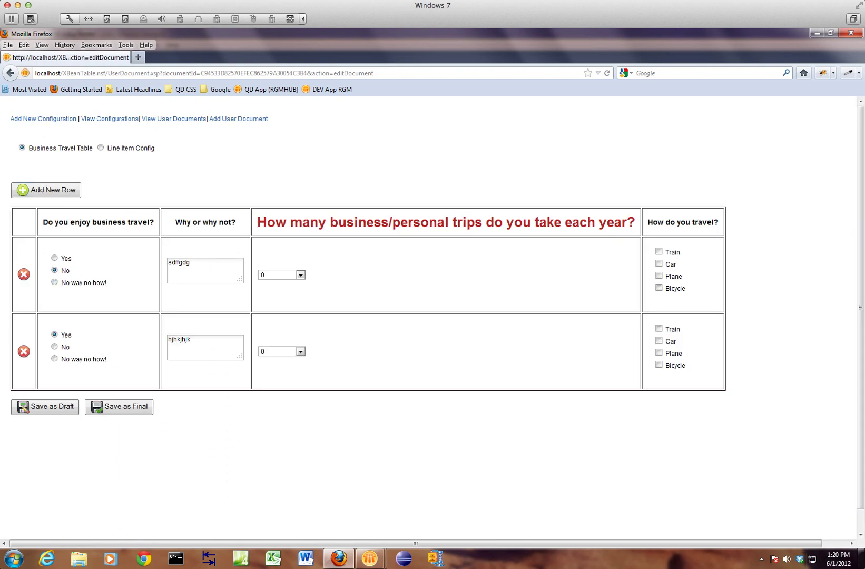
{"action": "left_click_drag", "start_coordinate": [252, 222], "coordinate": [665, 218]}
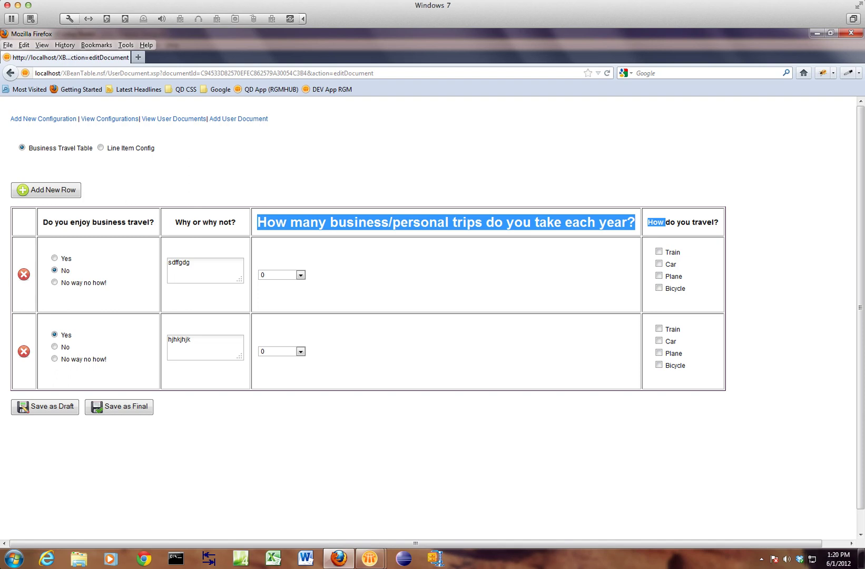
{"action": "left_click", "coordinate": [555, 261]}
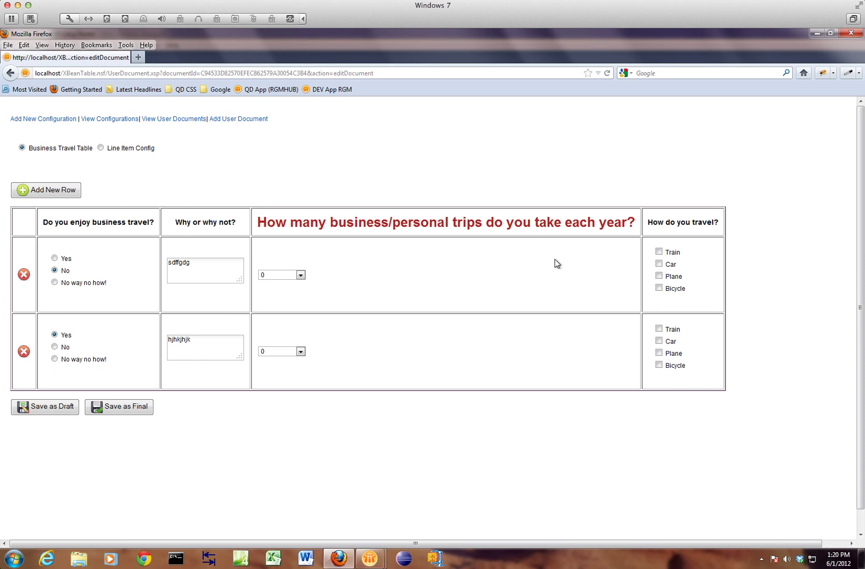
{"action": "left_click", "coordinate": [131, 120]}
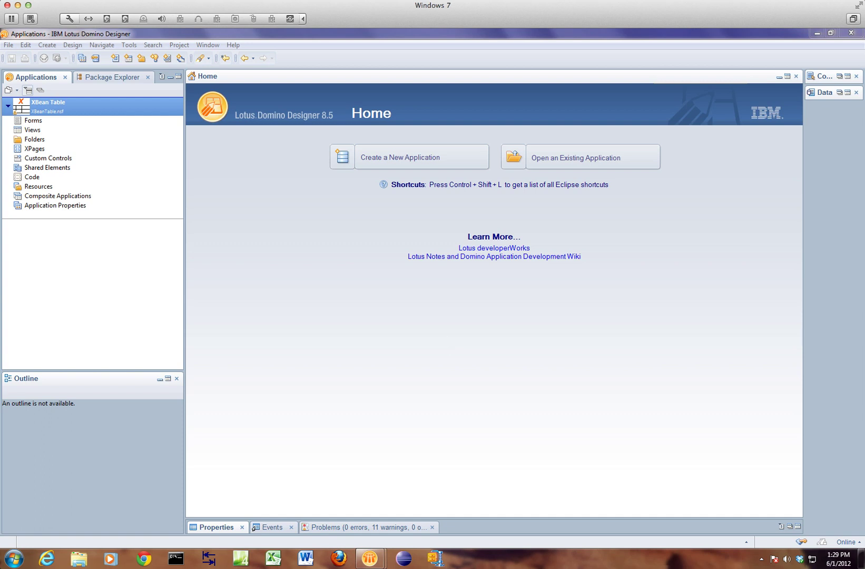
Step: In Domino Designer, create a blank local application titled NewDB
{"action": "left_click", "coordinate": [323, 309]}
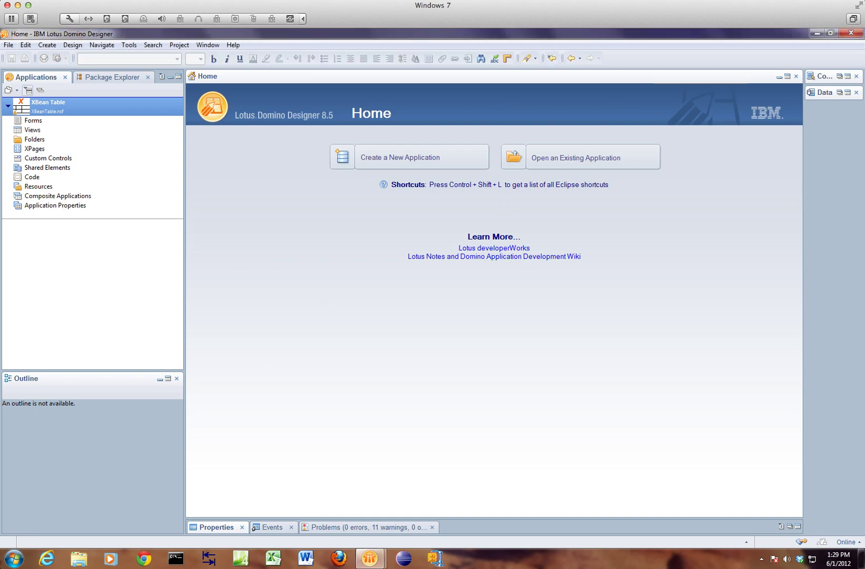
{"action": "key", "text": "ctrl+n"}
{"action": "key", "text": "Tab"}
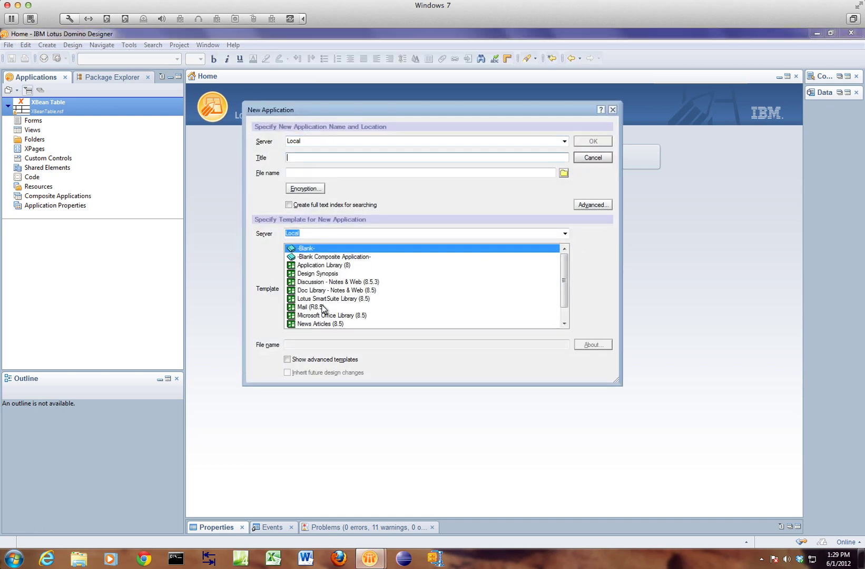
{"action": "type", "text": "NewDB"}
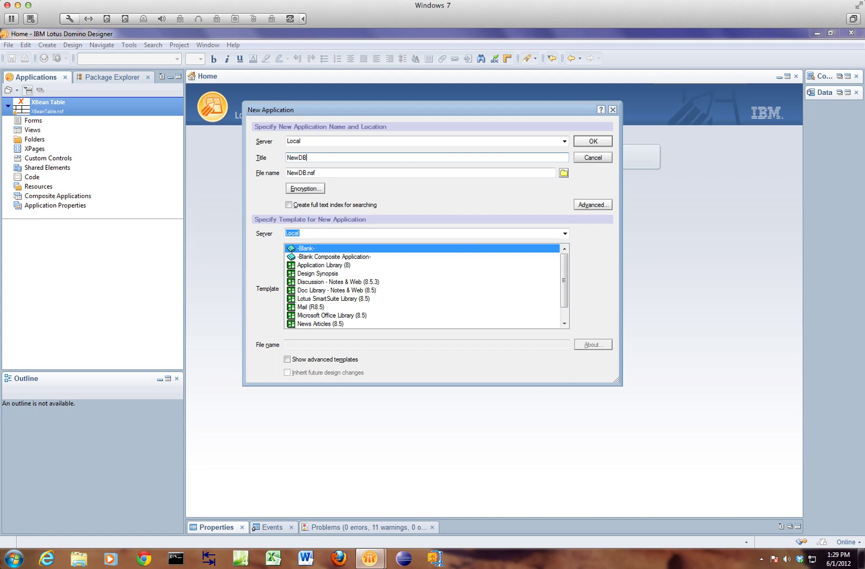
{"action": "key", "text": "Return"}
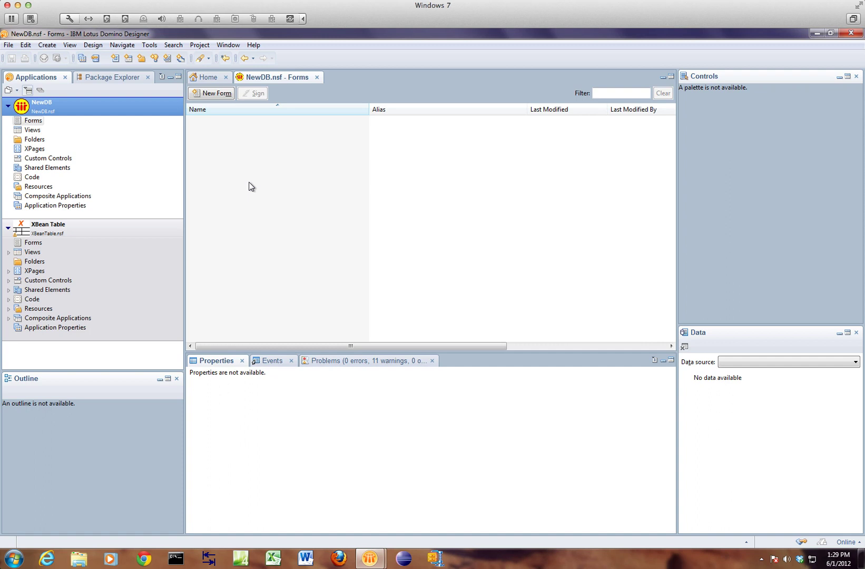
Step: Copy the style sheets beanTableStyleSheet.css and genericStyling.css from XBean Table into the NewDB style sheets
{"action": "left_click", "coordinate": [8, 309]}
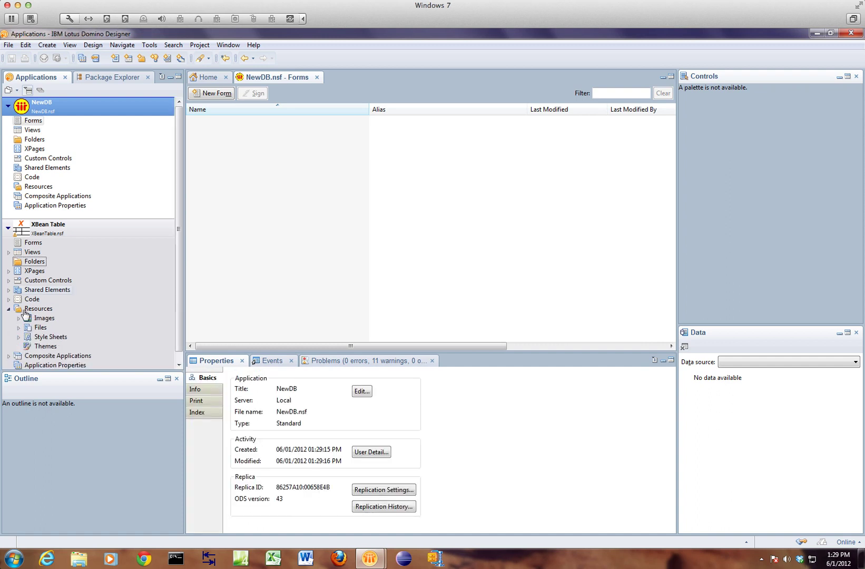
{"action": "left_click", "coordinate": [19, 338]}
{"action": "left_click", "coordinate": [50, 337]}
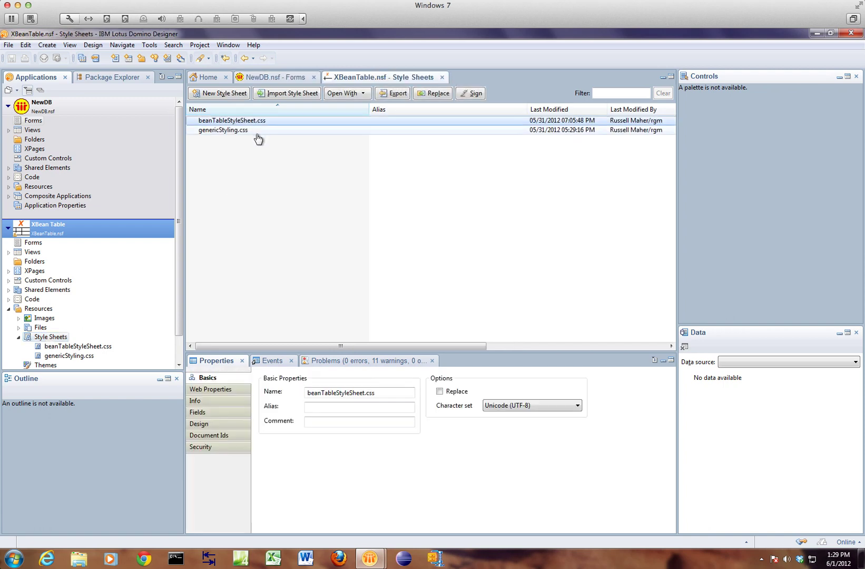
{"action": "left_click", "coordinate": [257, 131], "text": "shift"}
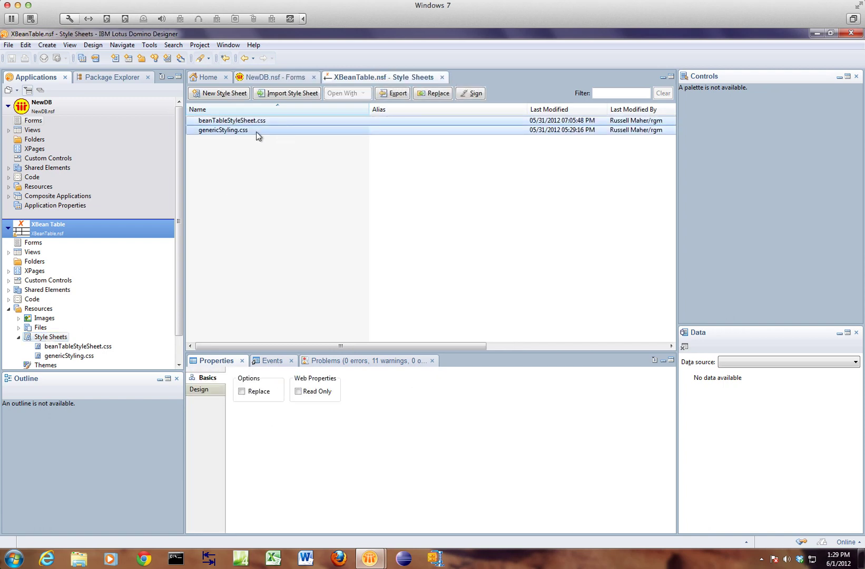
{"action": "left_click", "coordinate": [8, 187]}
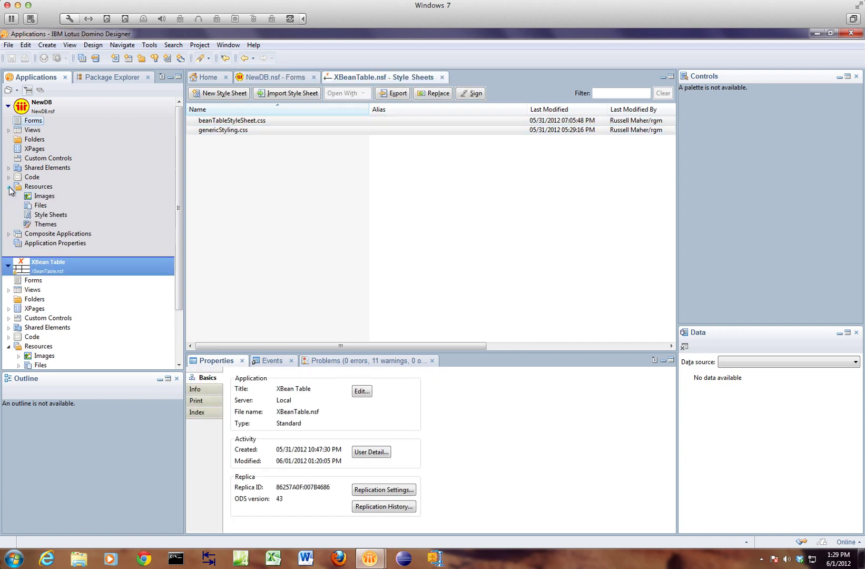
{"action": "left_click", "coordinate": [50, 215]}
{"action": "right_click", "coordinate": [224, 168]}
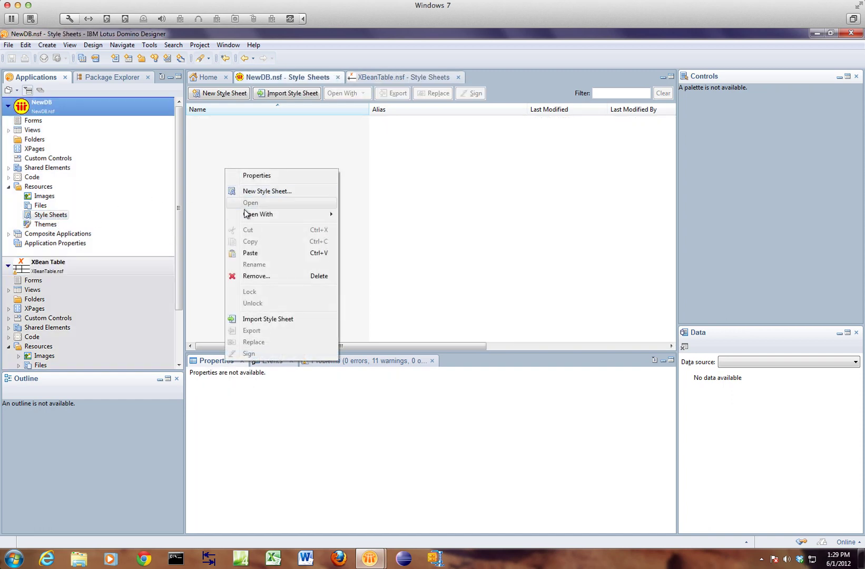
{"action": "left_click", "coordinate": [250, 253]}
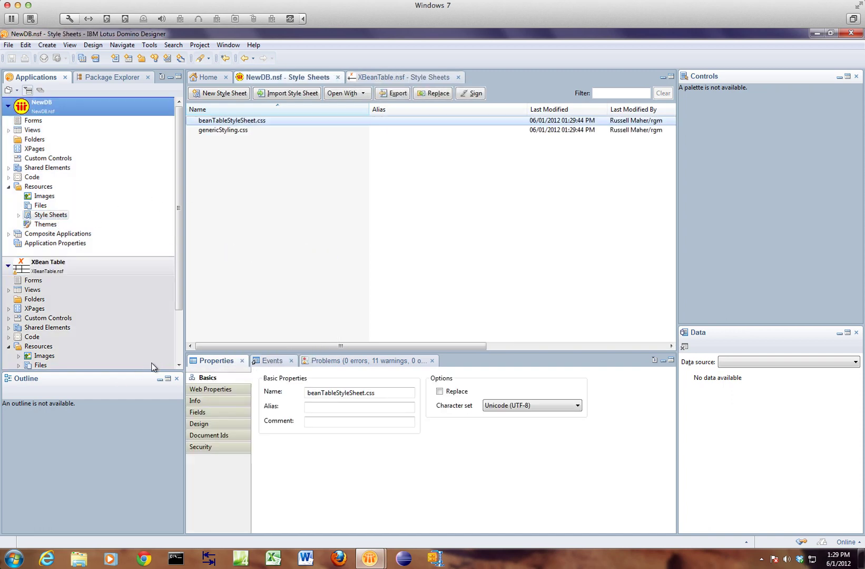
Step: Copy all four image resources, add_button.png, delete_button.png, save_as.png and save-check.png, from XBean Table into the NewDB images
{"action": "left_click_drag", "start_coordinate": [182, 297], "coordinate": [181, 337]}
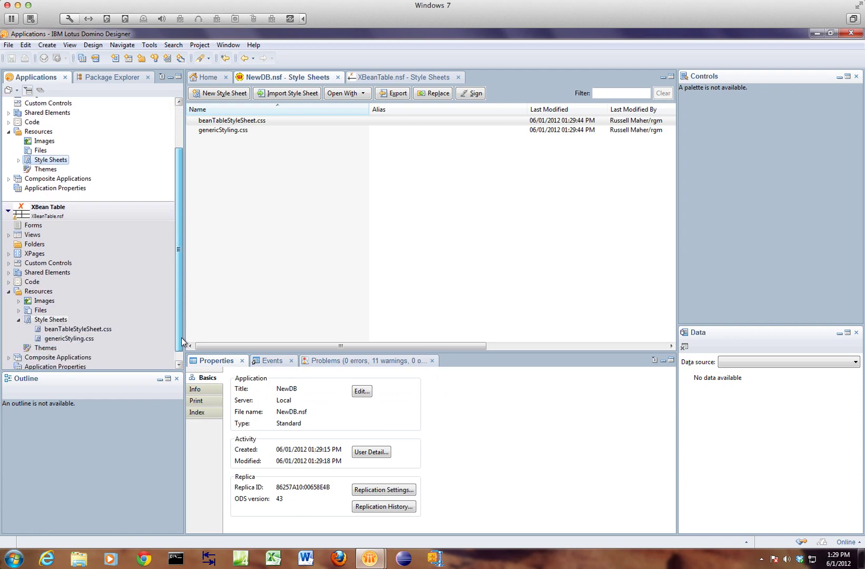
{"action": "left_click", "coordinate": [43, 299]}
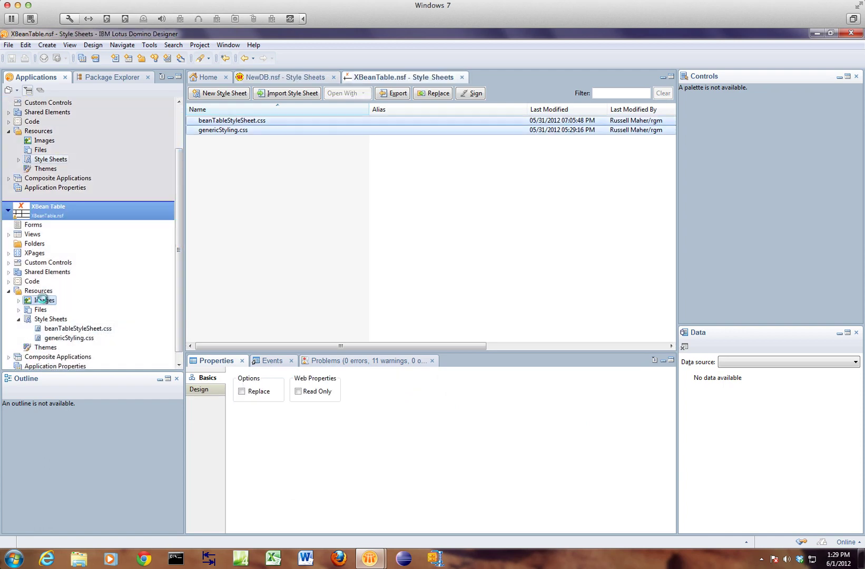
{"action": "key", "text": "ctrl+a"}
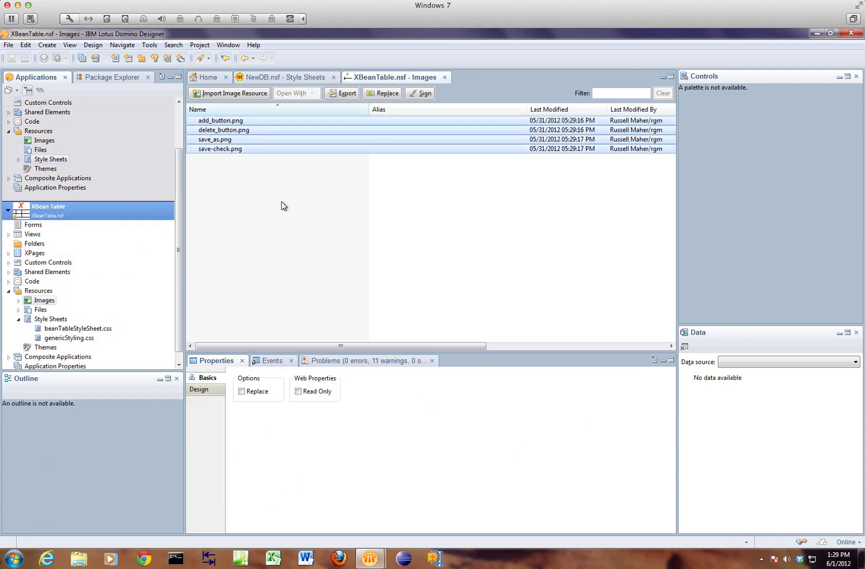
{"action": "right_click", "coordinate": [261, 150]}
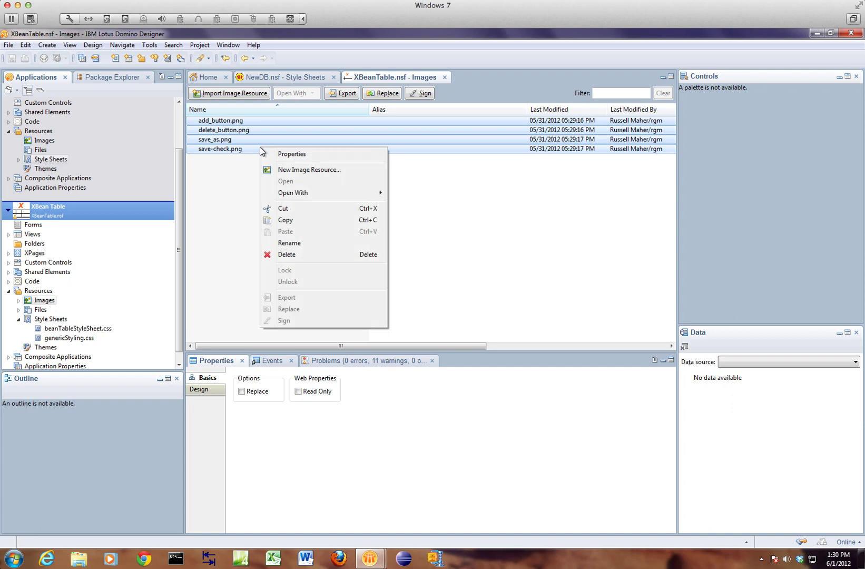
{"action": "left_click", "coordinate": [281, 220]}
{"action": "left_click", "coordinate": [42, 140]}
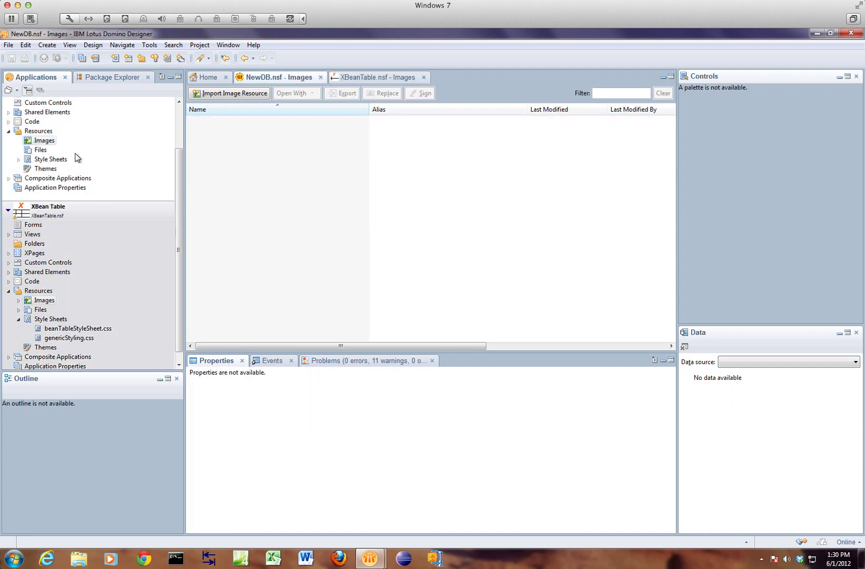
{"action": "right_click", "coordinate": [198, 160]}
{"action": "left_click", "coordinate": [222, 244]}
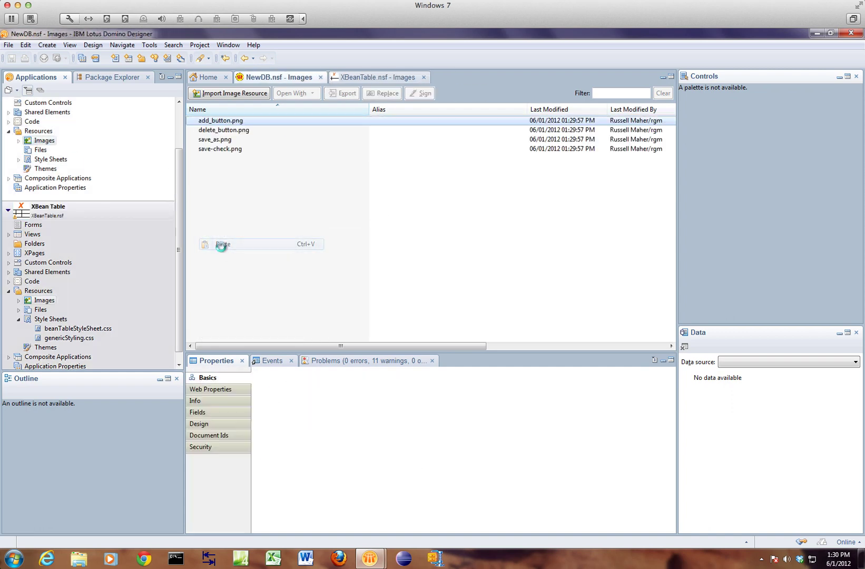
Step: Copy the Java classes SubQ.java, TableBean.java and TableRow.java from XBean Table into the Java code of NewDB
{"action": "left_click", "coordinate": [8, 281]}
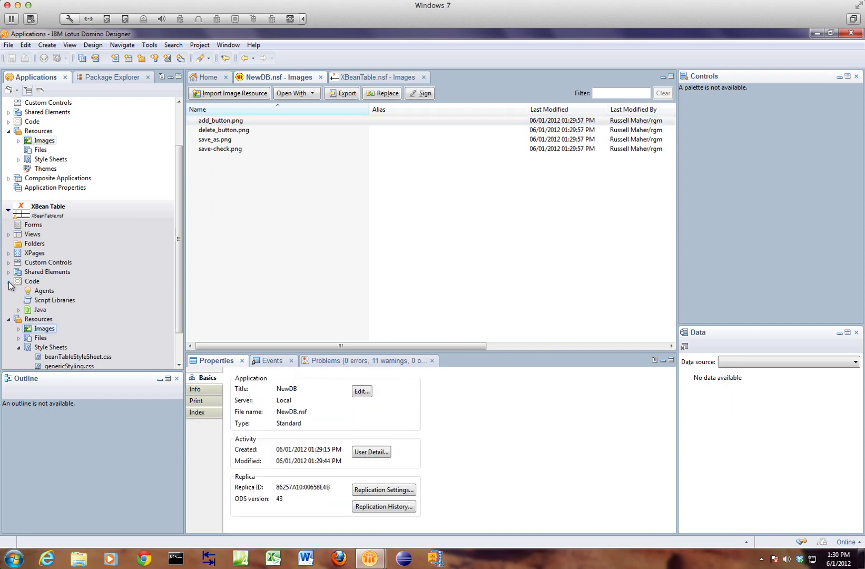
{"action": "left_click", "coordinate": [19, 309]}
{"action": "left_click", "coordinate": [39, 311]}
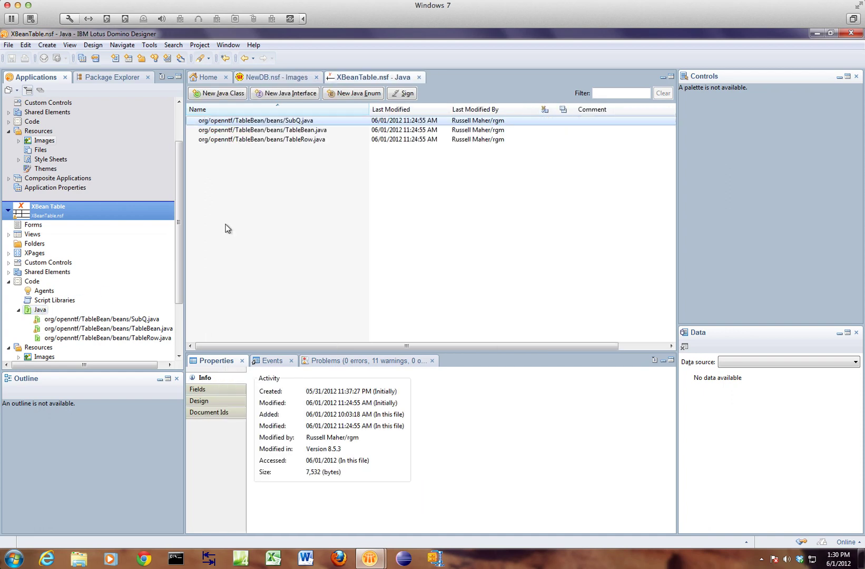
{"action": "left_click", "coordinate": [258, 140], "text": "shift"}
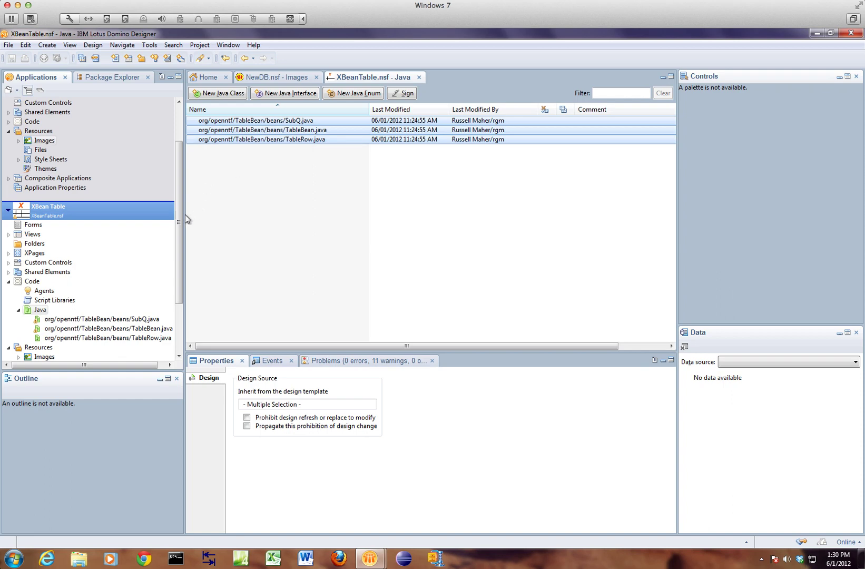
{"action": "left_click_drag", "start_coordinate": [178, 218], "coordinate": [180, 189]}
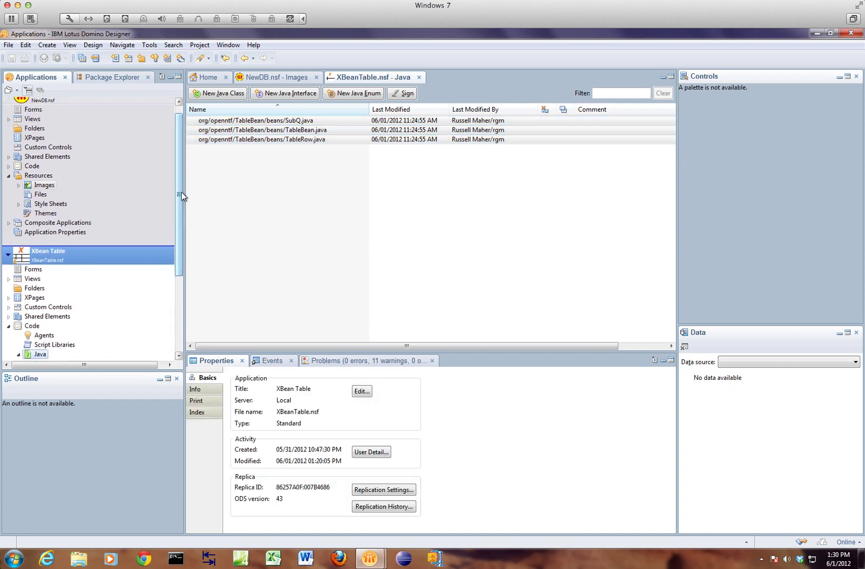
{"action": "left_click", "coordinate": [9, 166]}
{"action": "left_click", "coordinate": [40, 194]}
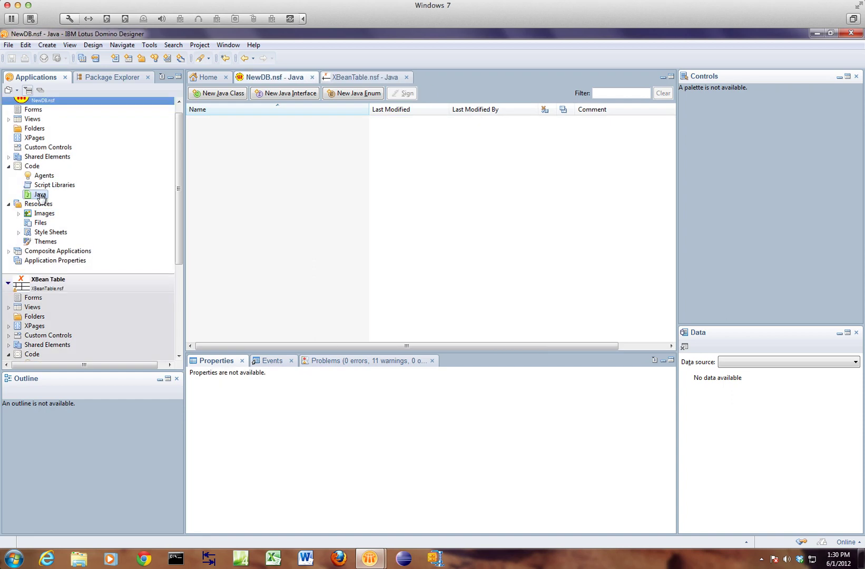
{"action": "right_click", "coordinate": [270, 186]}
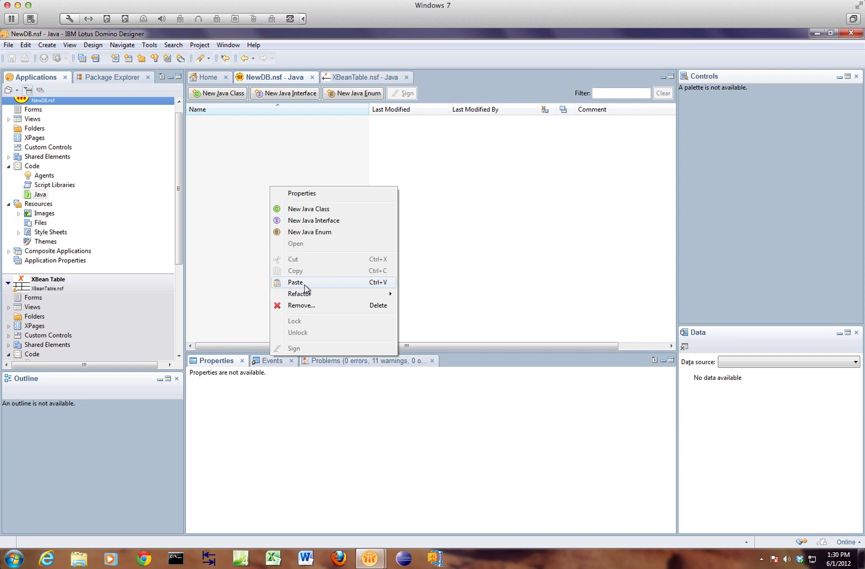
{"action": "left_click", "coordinate": [296, 283]}
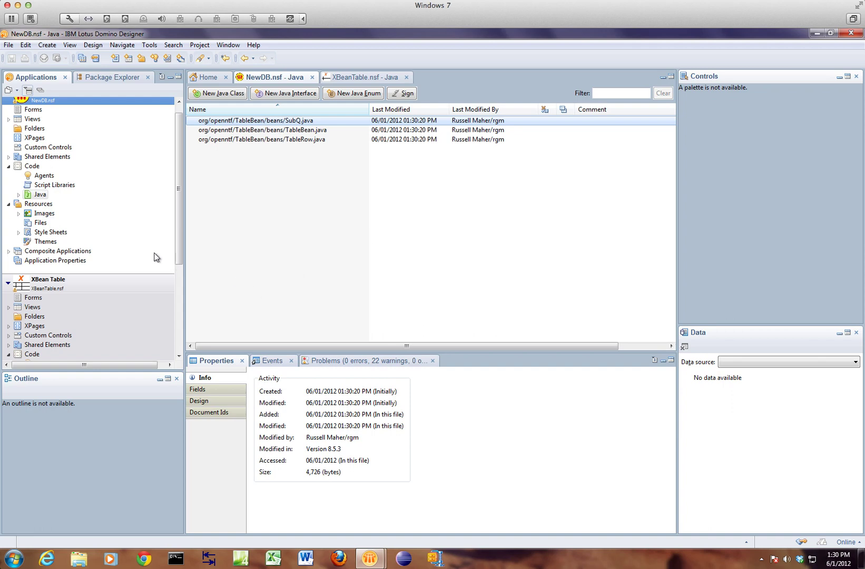
Step: Select all custom controls in XBean Table, from configColumnLabelControl to tableBeanTextControl, and copy them
{"action": "left_click_drag", "start_coordinate": [177, 244], "coordinate": [177, 317]}
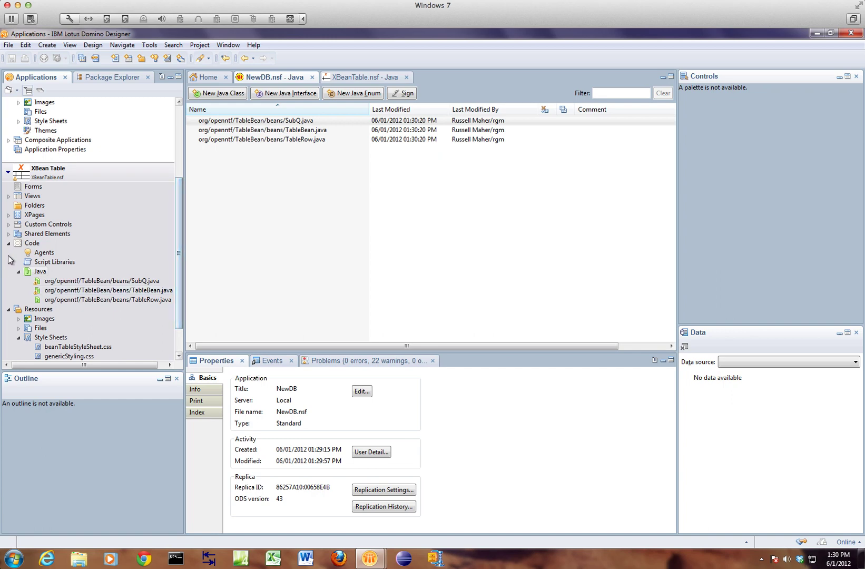
{"action": "left_click", "coordinate": [9, 225]}
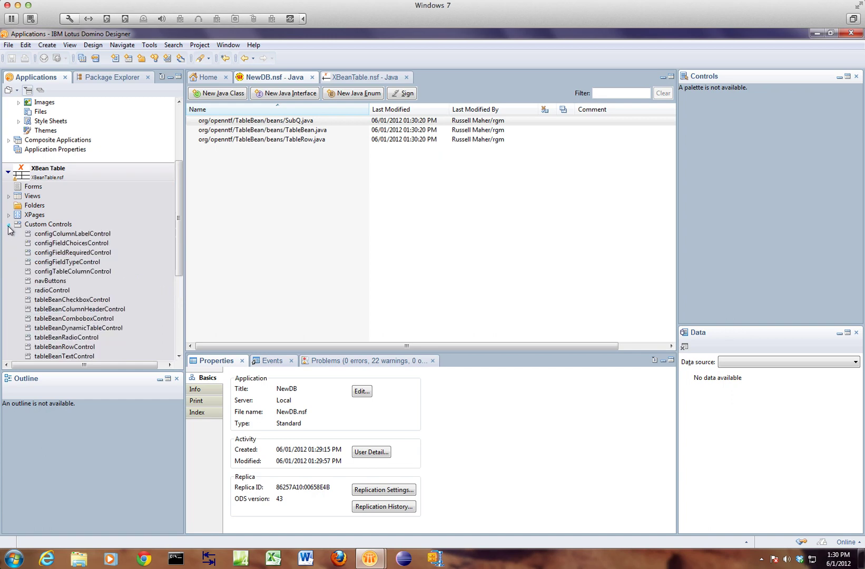
{"action": "left_click", "coordinate": [37, 224]}
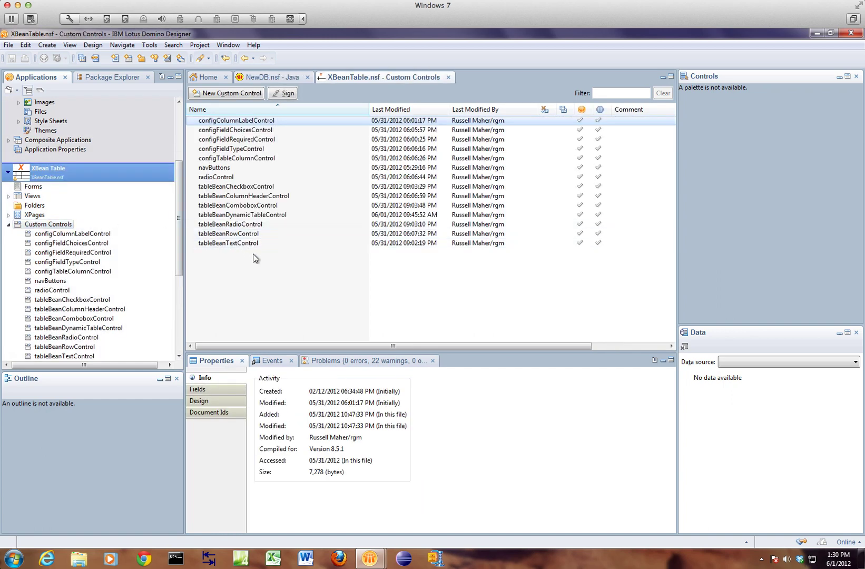
{"action": "left_click", "coordinate": [250, 242]}
{"action": "key", "text": "ctrl+a"}
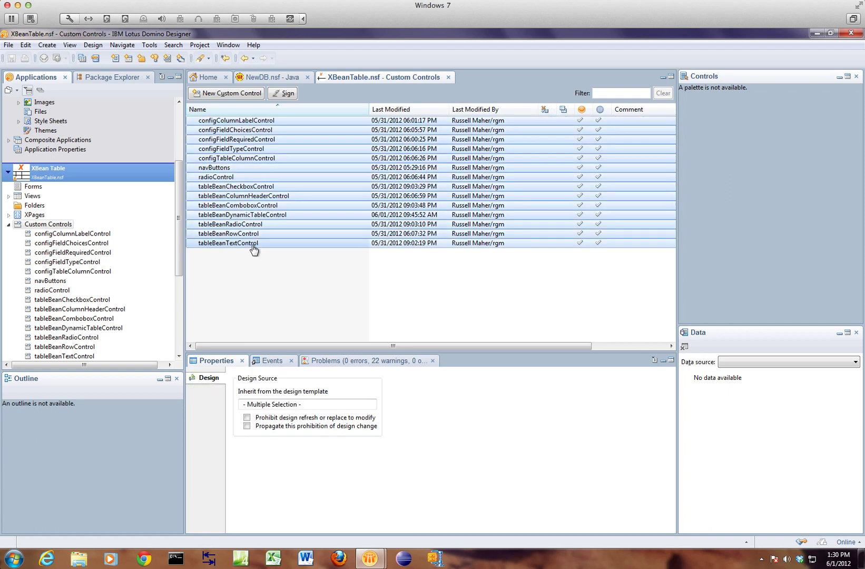
{"action": "right_click", "coordinate": [249, 209]}
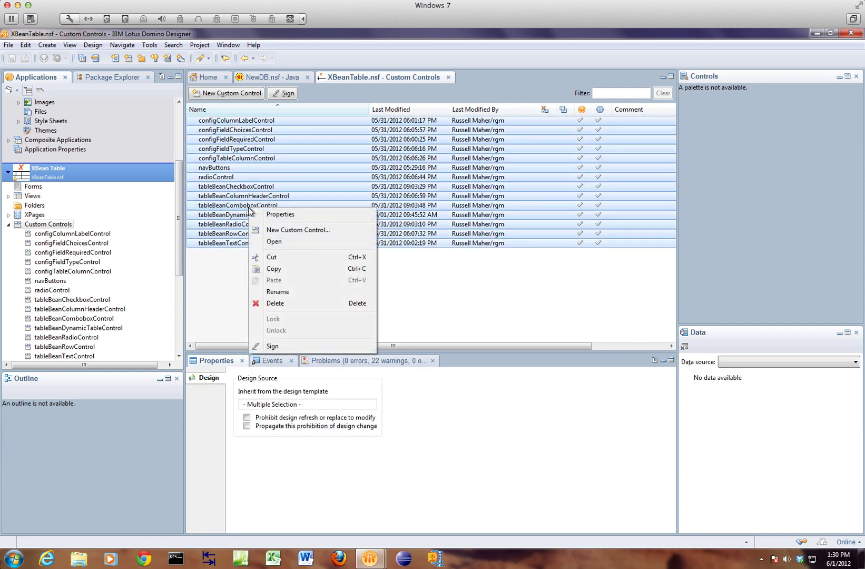
{"action": "left_click", "coordinate": [275, 269]}
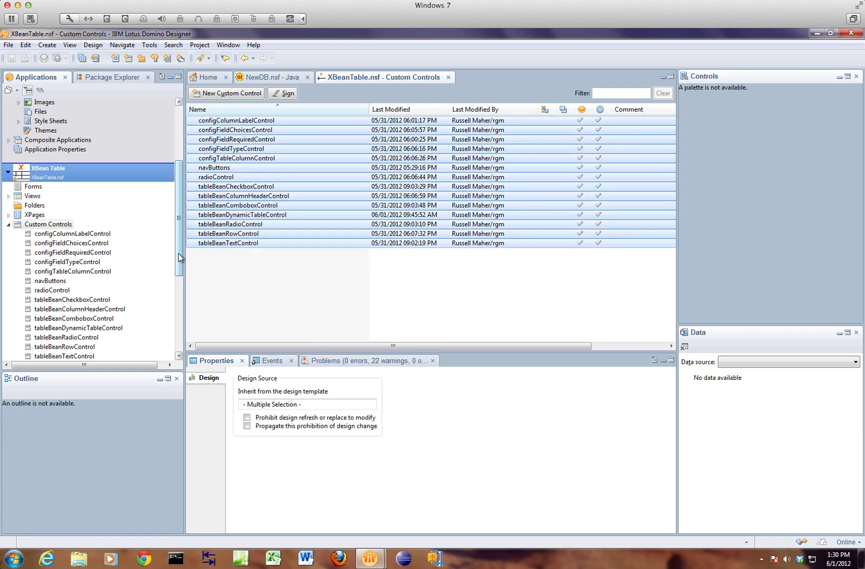
Step: Try to paste the copied custom controls into the custom controls of NewDB
{"action": "left_click_drag", "start_coordinate": [180, 258], "coordinate": [178, 148]}
{"action": "left_click", "coordinate": [45, 159]}
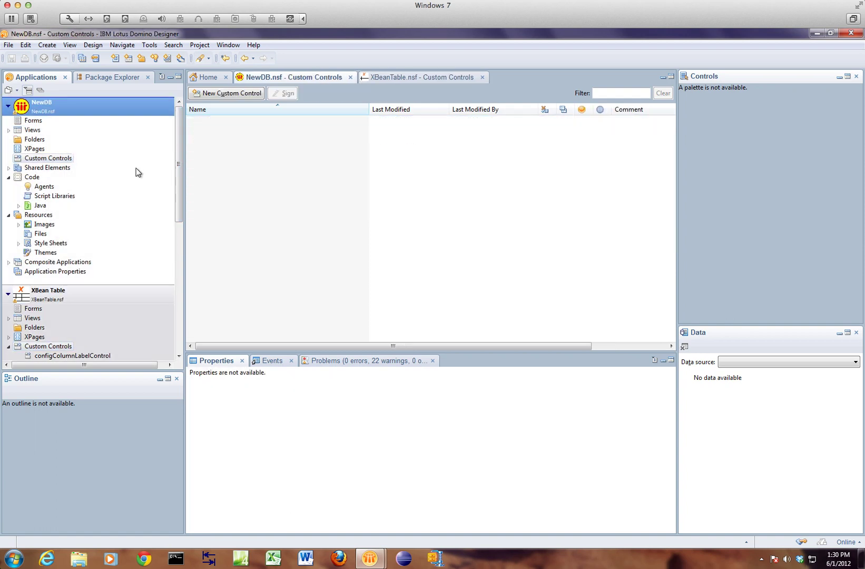
{"action": "right_click", "coordinate": [213, 172]}
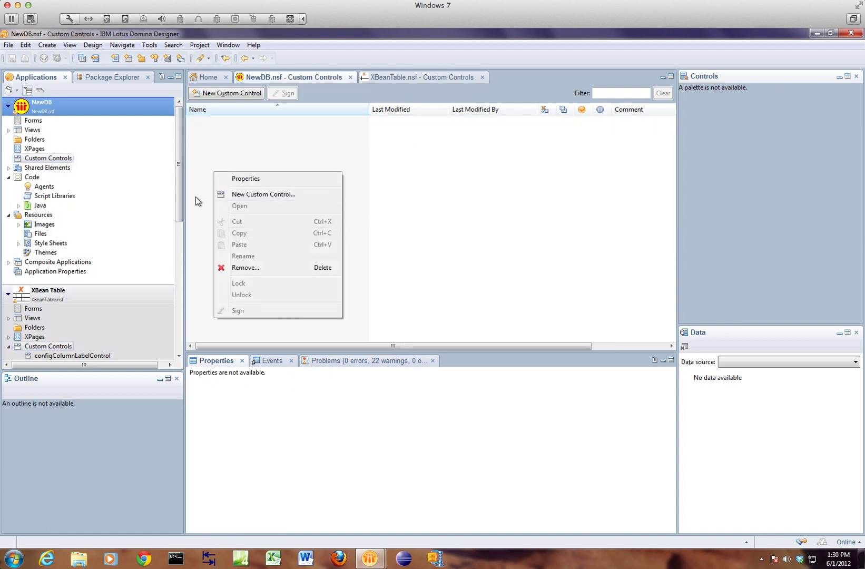
{"action": "left_click", "coordinate": [194, 182]}
{"action": "right_click", "coordinate": [193, 181]}
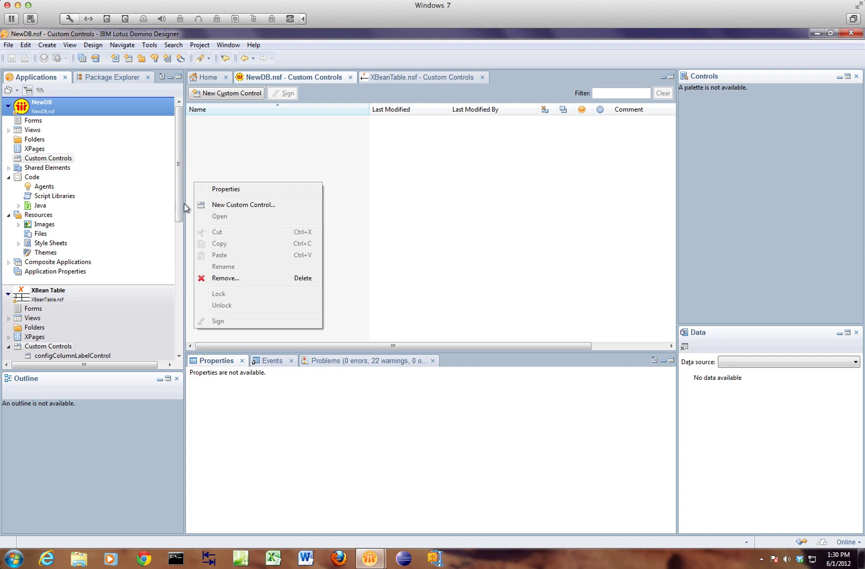
Step: Copy all the selected custom controls from XBean Table again and paste them into the custom controls of NewDB
{"action": "left_click", "coordinate": [51, 346]}
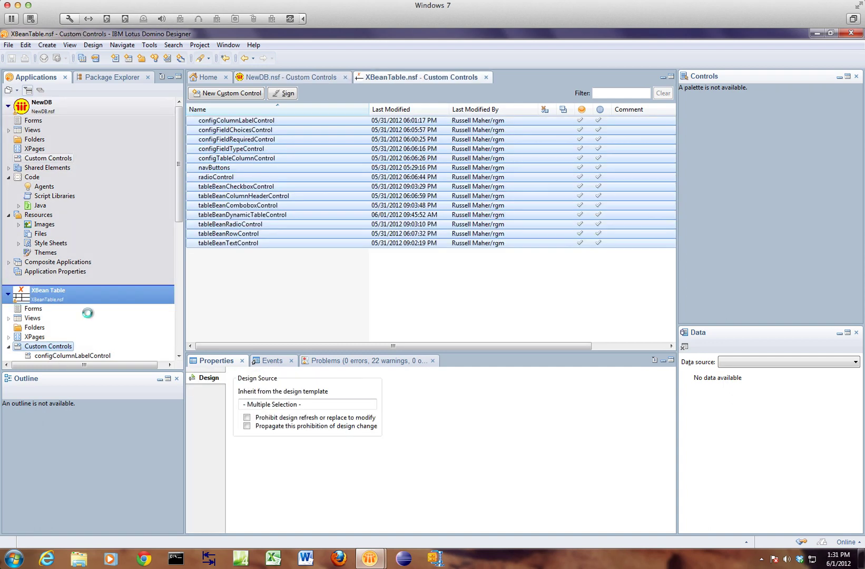
{"action": "right_click", "coordinate": [214, 210]}
{"action": "left_click", "coordinate": [240, 272]}
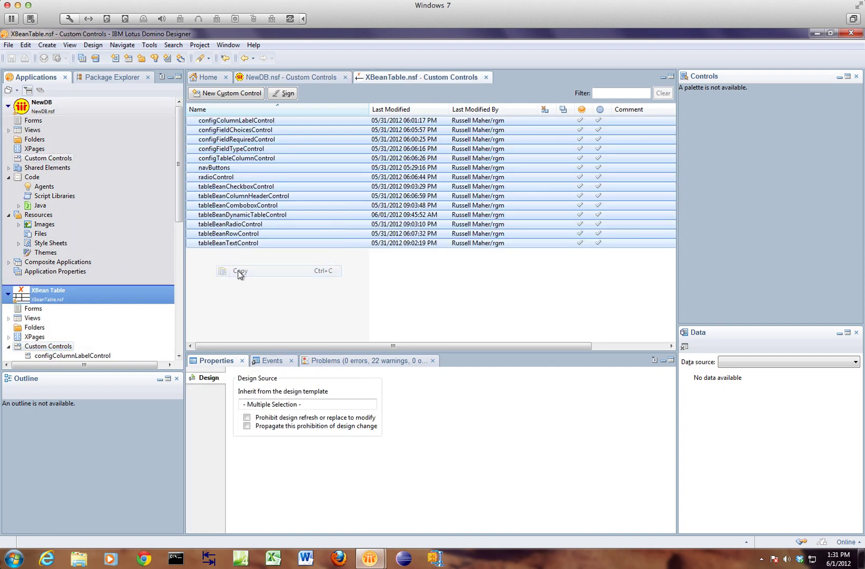
{"action": "left_click", "coordinate": [33, 158]}
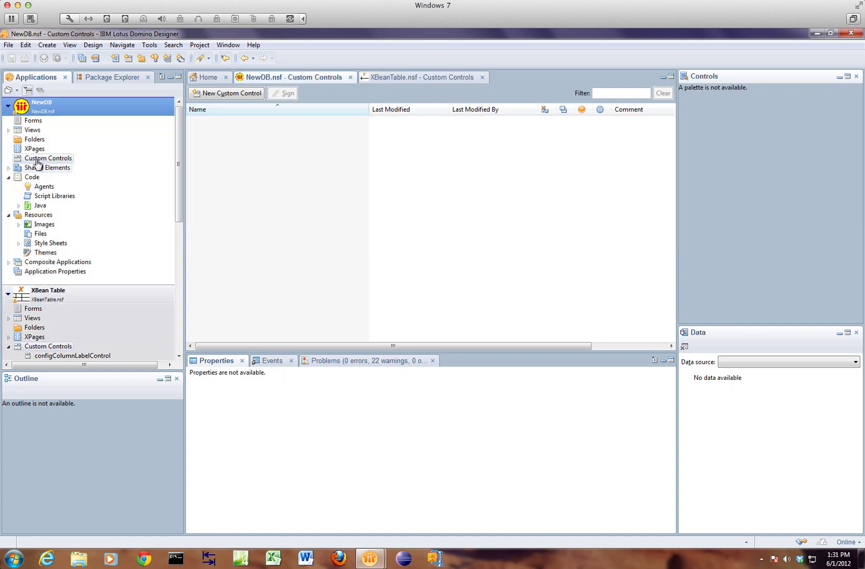
{"action": "right_click", "coordinate": [218, 170]}
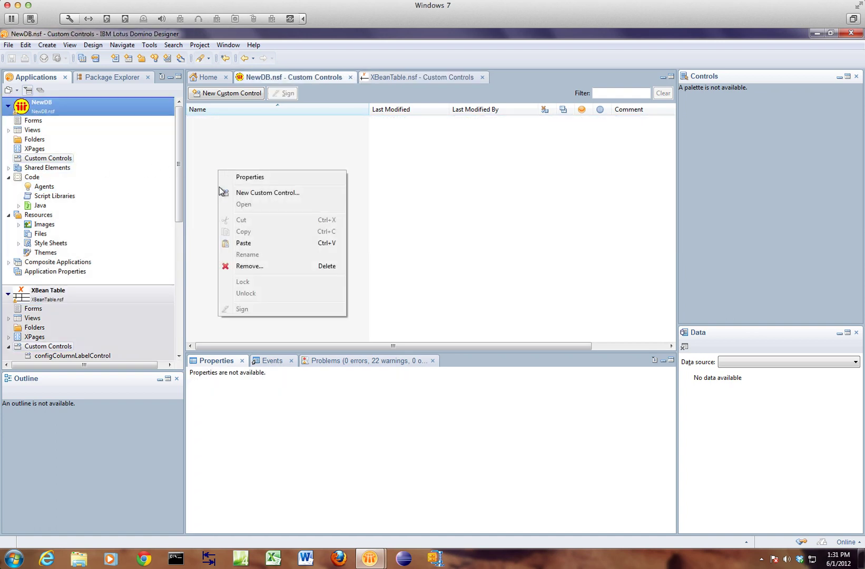
{"action": "left_click", "coordinate": [243, 242]}
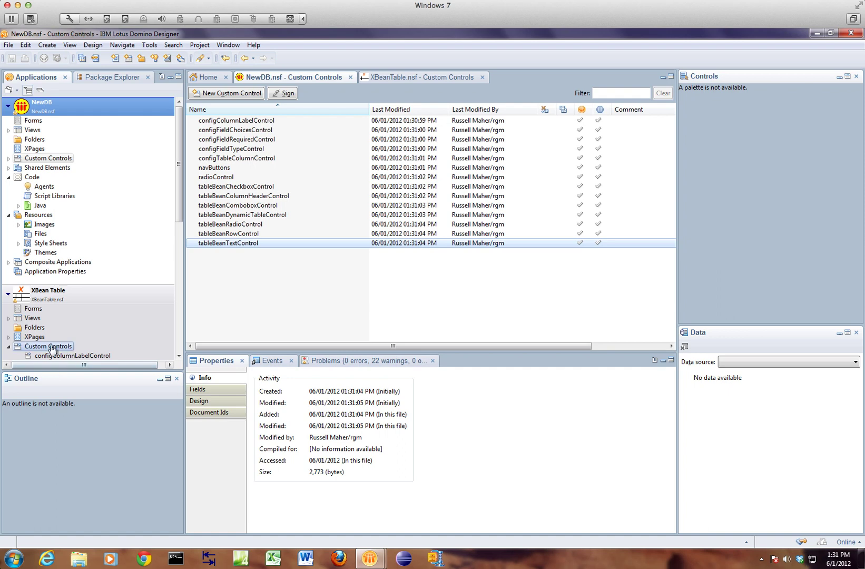
Step: Copy the XPages Configurations_View and Table_Configuration from XBean Table into the XPages of NewDB
{"action": "left_click", "coordinate": [30, 337]}
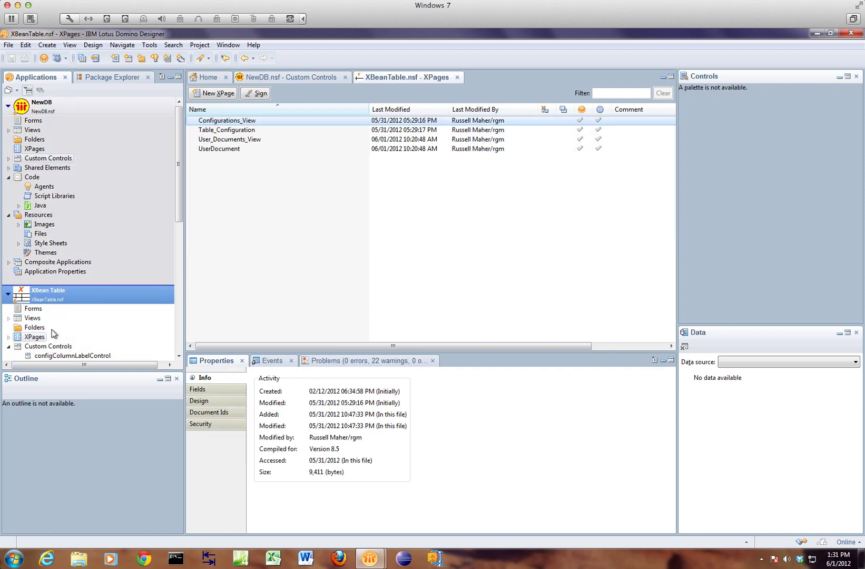
{"action": "left_click", "coordinate": [251, 135], "text": "ctrl"}
{"action": "left_click", "coordinate": [279, 140], "text": "ctrl"}
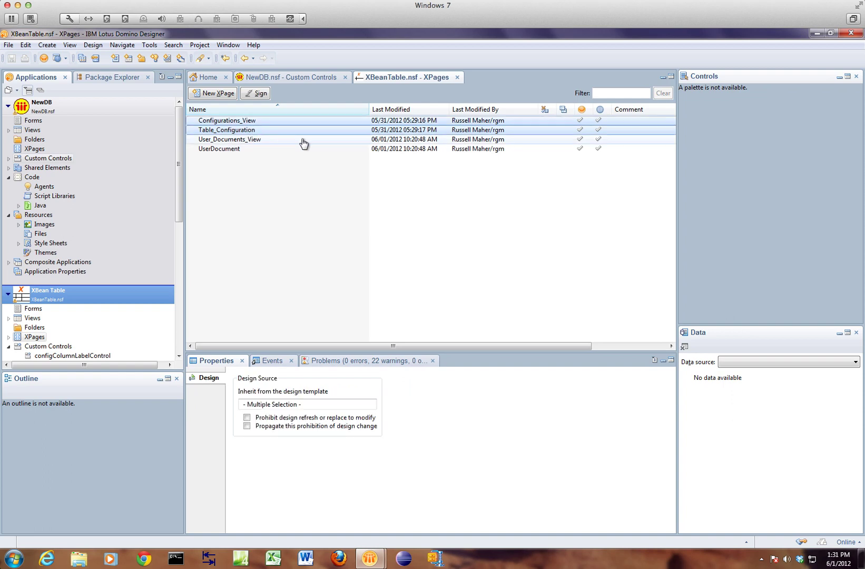
{"action": "right_click", "coordinate": [294, 125]}
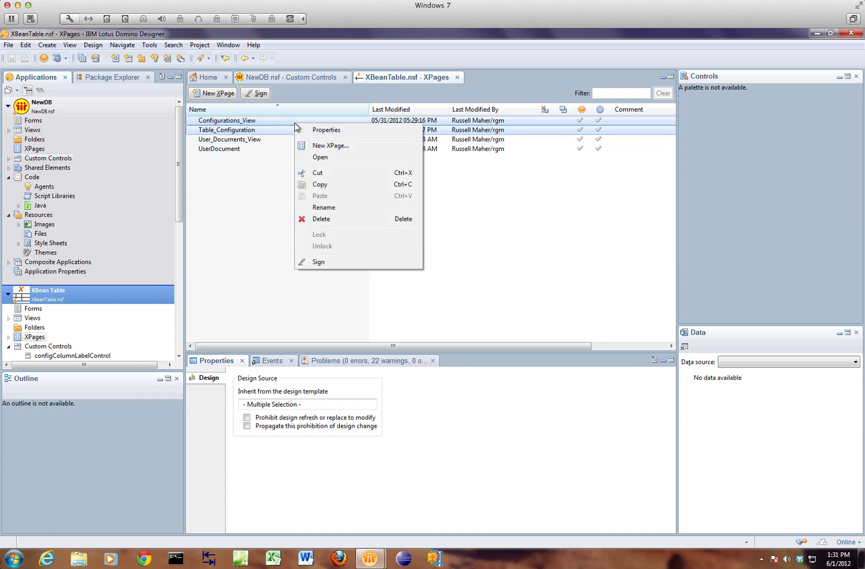
{"action": "left_click", "coordinate": [321, 186]}
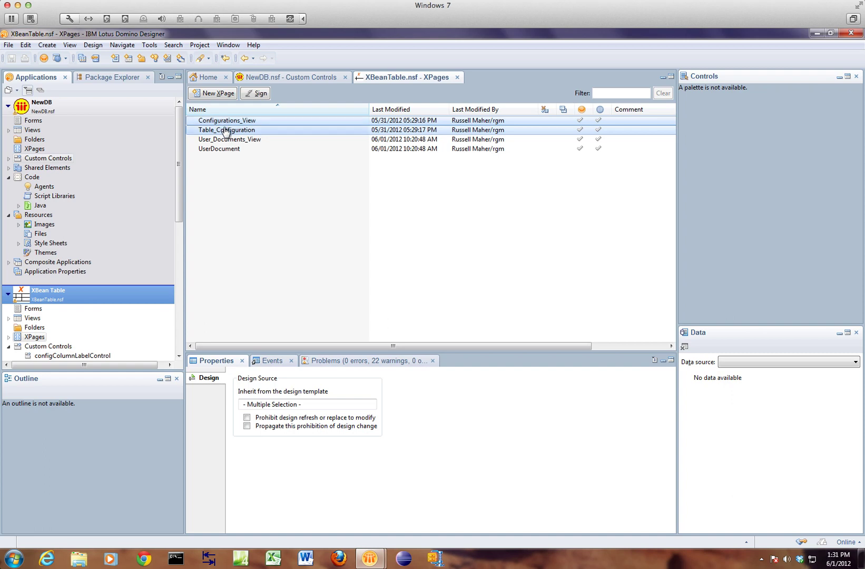
{"action": "left_click", "coordinate": [35, 148]}
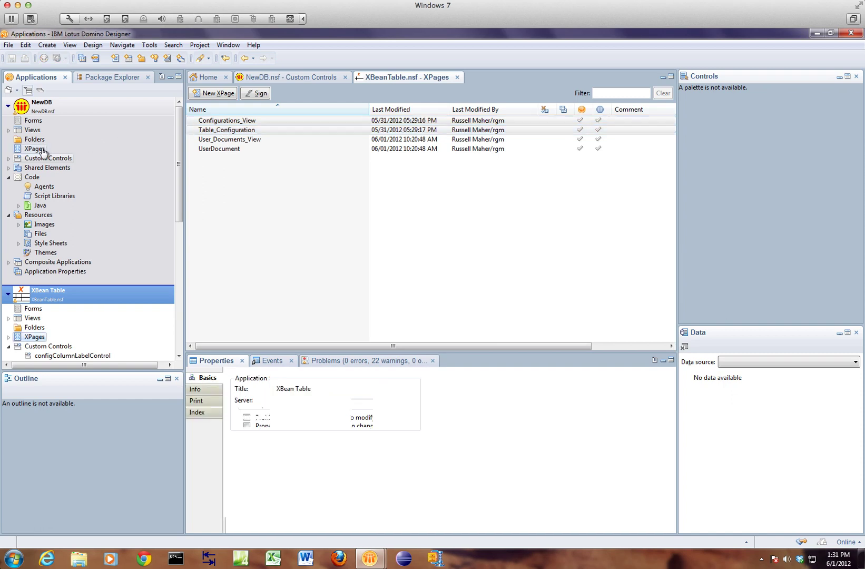
{"action": "right_click", "coordinate": [296, 155]}
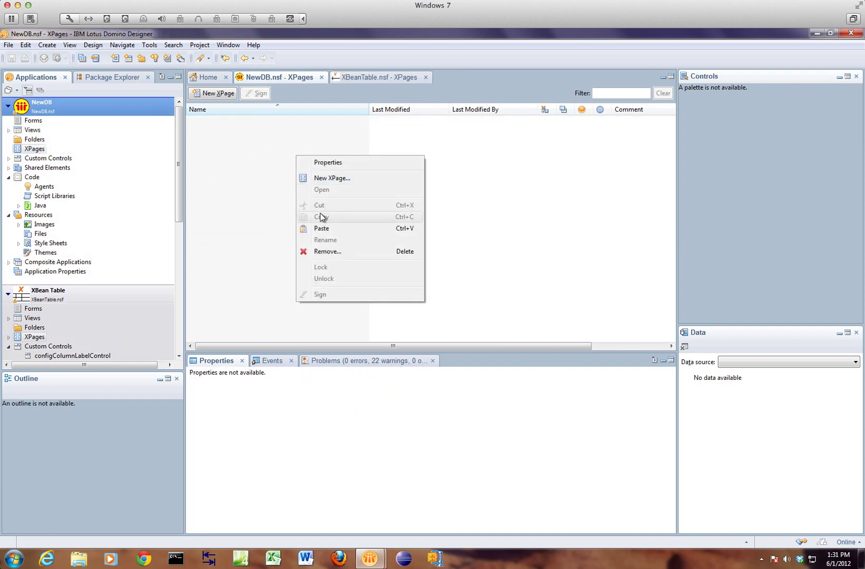
{"action": "left_click", "coordinate": [323, 282]}
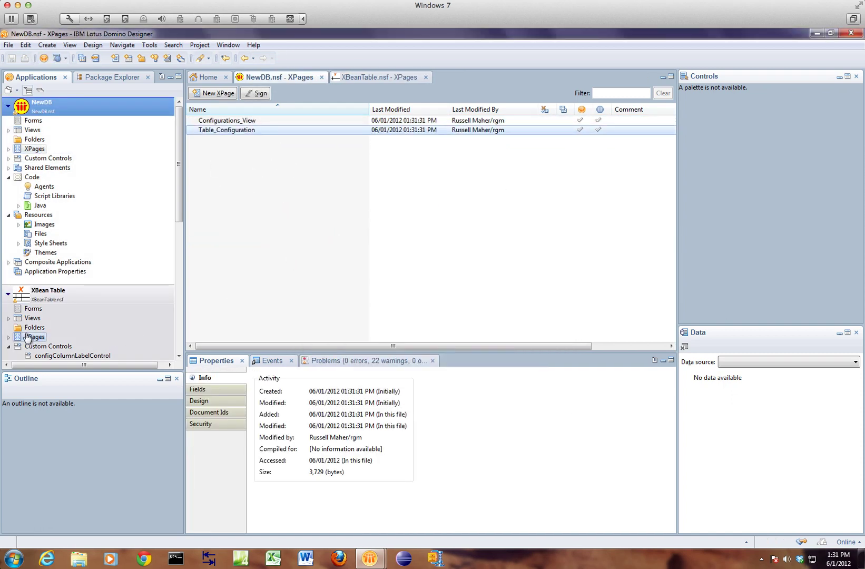
Step: Copy the Configurations view, alias tableconfiglookup, from XBean Table into the views of NewDB
{"action": "left_click", "coordinate": [32, 318]}
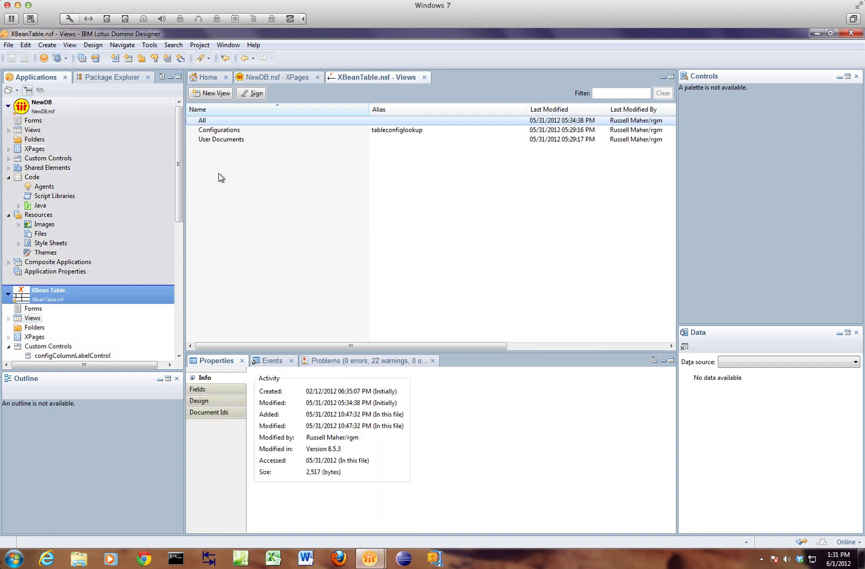
{"action": "left_click", "coordinate": [219, 132]}
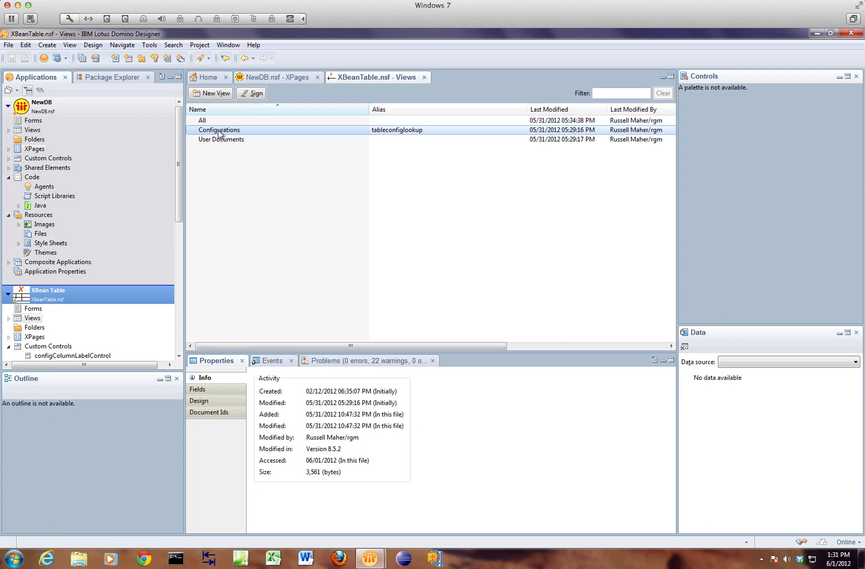
{"action": "left_click", "coordinate": [33, 132]}
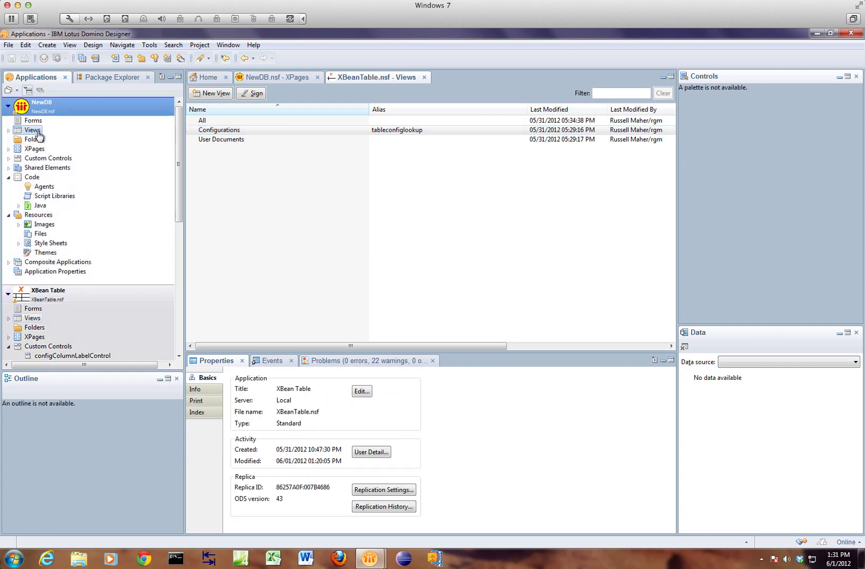
{"action": "right_click", "coordinate": [237, 178]}
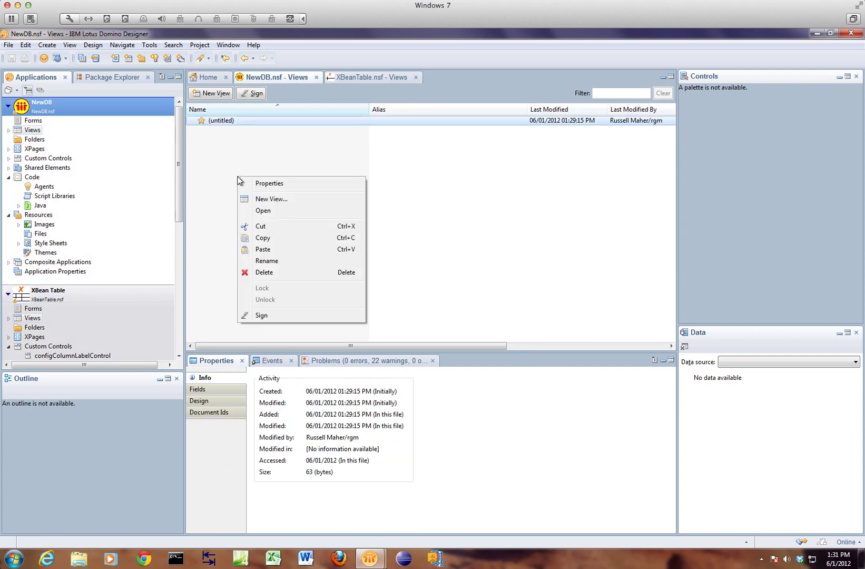
{"action": "left_click", "coordinate": [262, 250]}
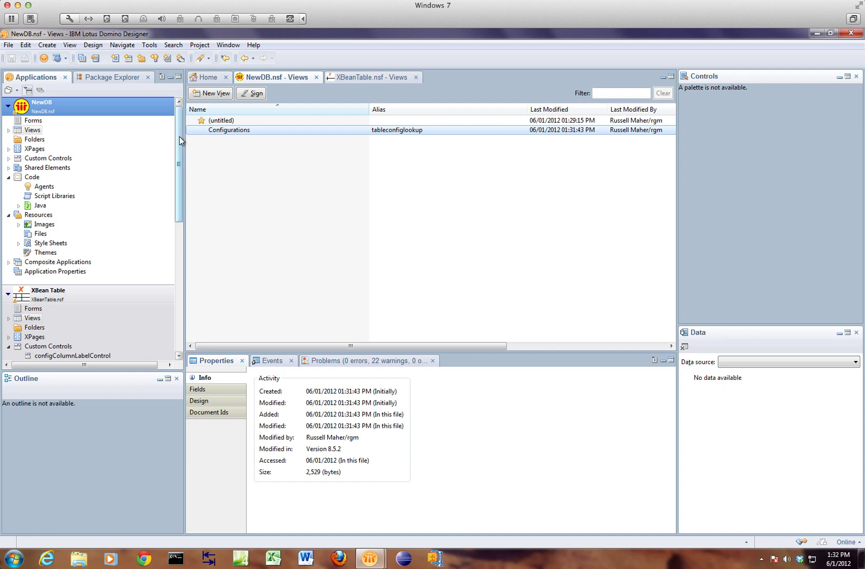
Step: Copy the entire content of the file resource "Sample faces-config.xml configuration" in XBean Table and close the file
{"action": "left_click_drag", "start_coordinate": [179, 136], "coordinate": [181, 288]}
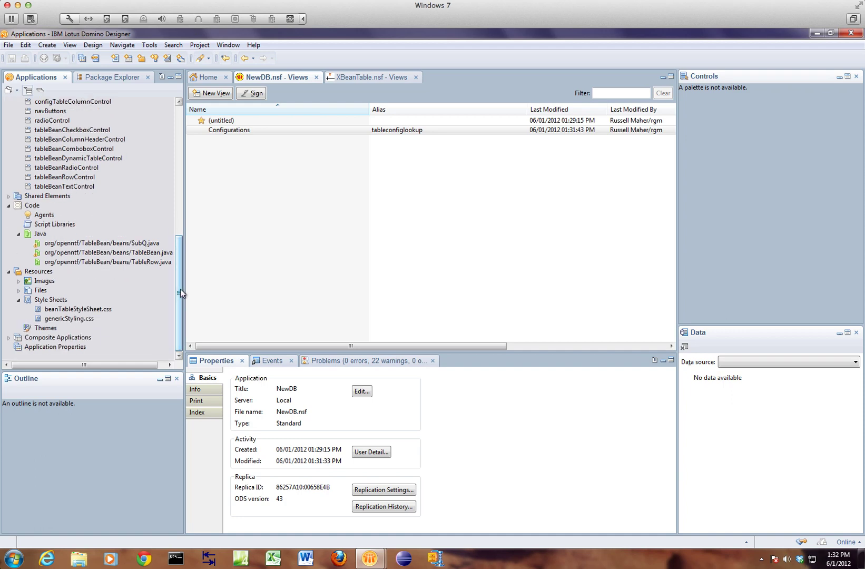
{"action": "left_click", "coordinate": [18, 290]}
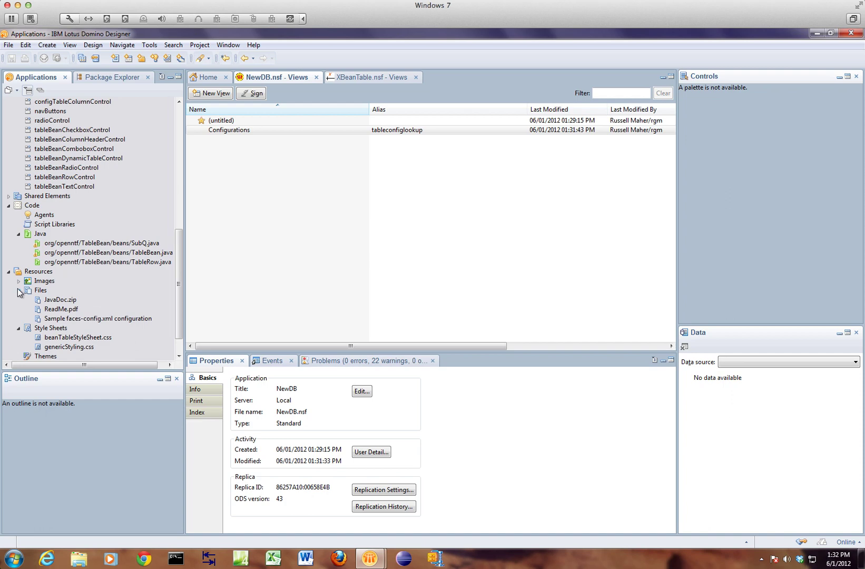
{"action": "double_click", "coordinate": [106, 319]}
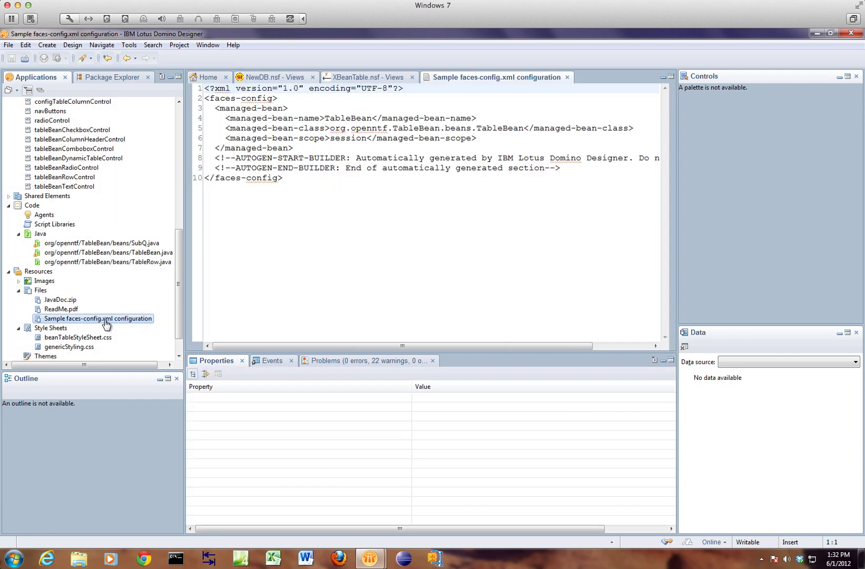
{"action": "left_click_drag", "start_coordinate": [209, 108], "coordinate": [189, 86]}
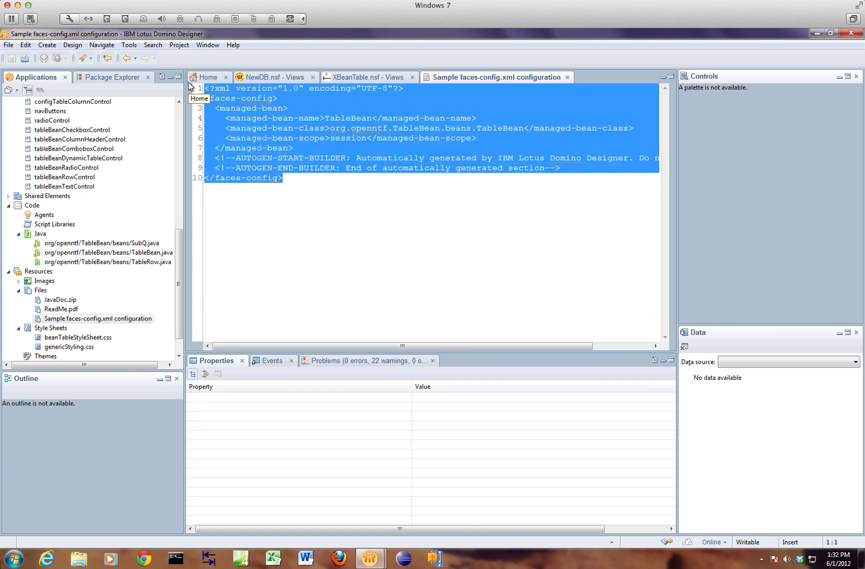
{"action": "key", "text": "ctrl+w"}
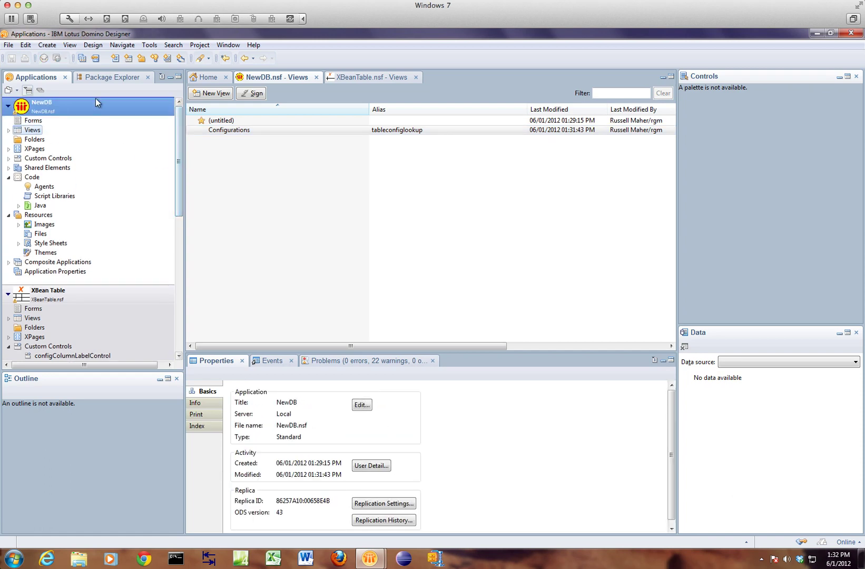
Step: Open faces-config.xml from the WebContent/WEB-INF folder of NewDB.nsf in the package structure
{"action": "left_click", "coordinate": [100, 79]}
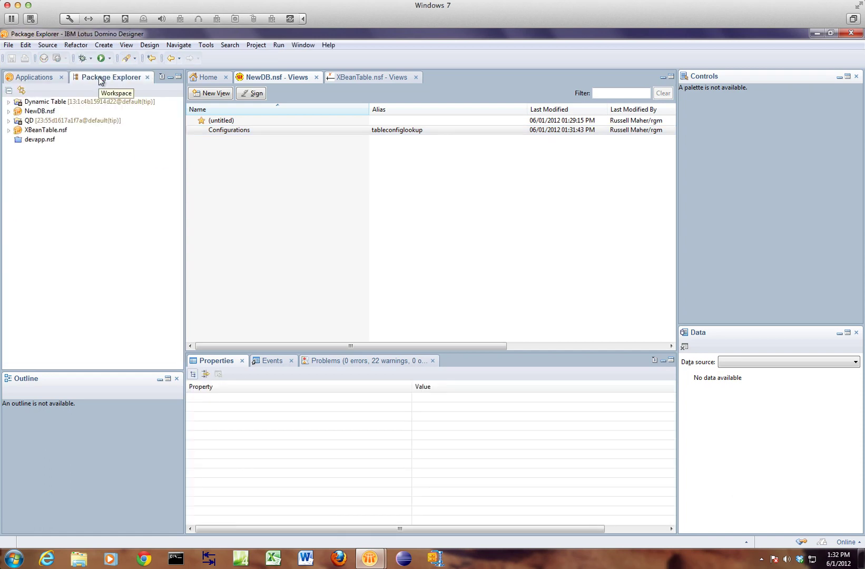
{"action": "left_click", "coordinate": [9, 112]}
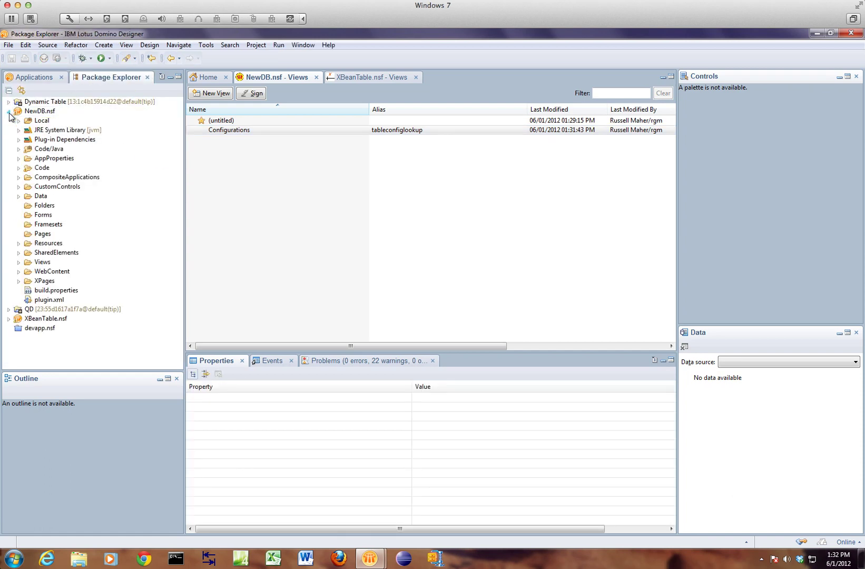
{"action": "left_click", "coordinate": [19, 272]}
{"action": "left_click", "coordinate": [29, 281]}
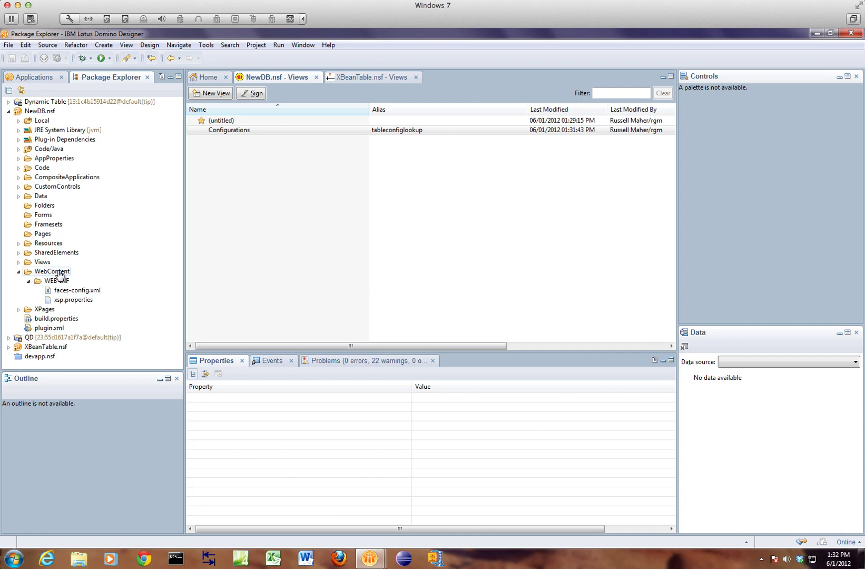
{"action": "double_click", "coordinate": [70, 290]}
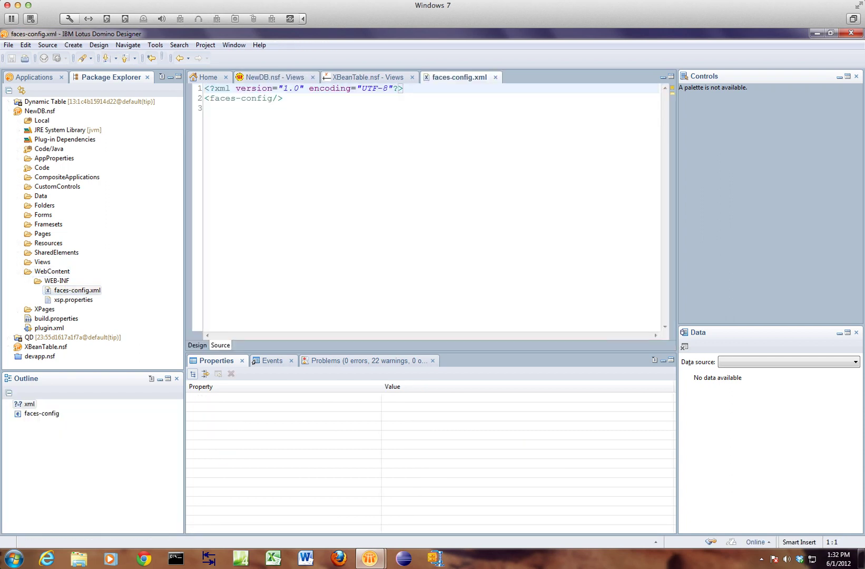
Step: Replace the whole content of NewDB's faces-config.xml with the copied sample configuration and save the file
{"action": "left_click_drag", "start_coordinate": [282, 99], "coordinate": [201, 91]}
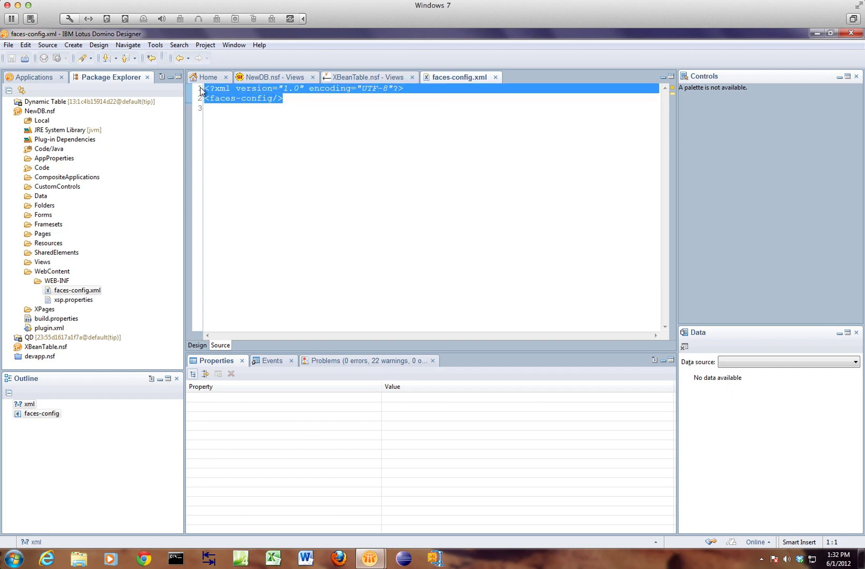
{"action": "key", "text": "ctrl+v"}
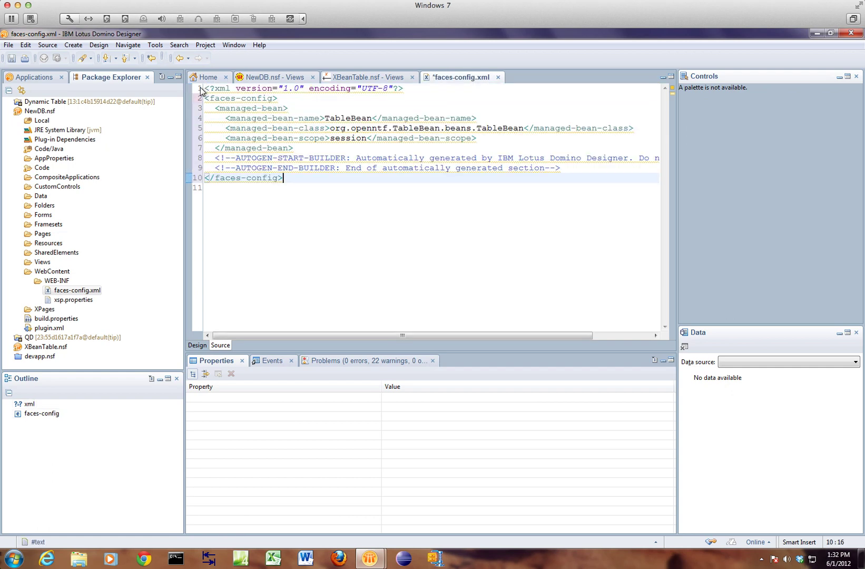
{"action": "key", "text": "ctrl+s"}
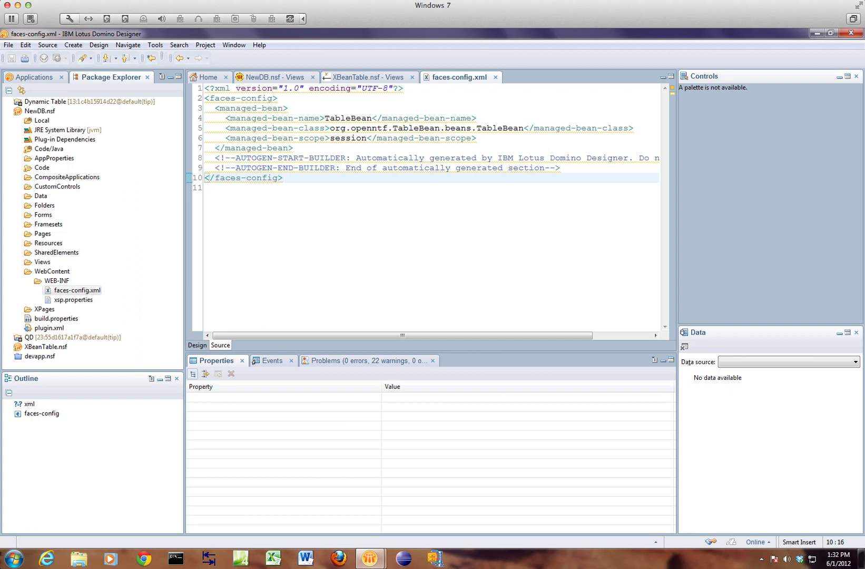
Step: Examine the managed-bean block in faces-config.xml and its bean name TableBean
{"action": "left_click_drag", "start_coordinate": [215, 108], "coordinate": [293, 148]}
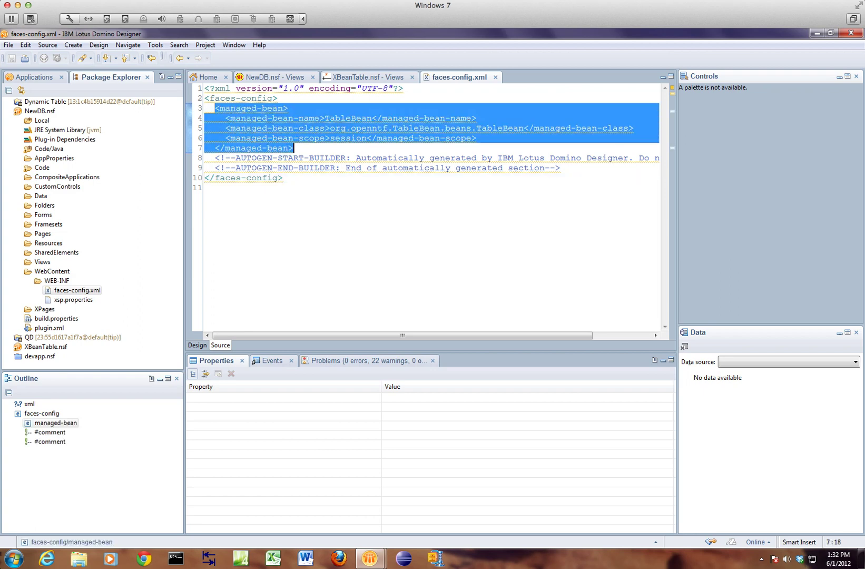
{"action": "left_click", "coordinate": [294, 148]}
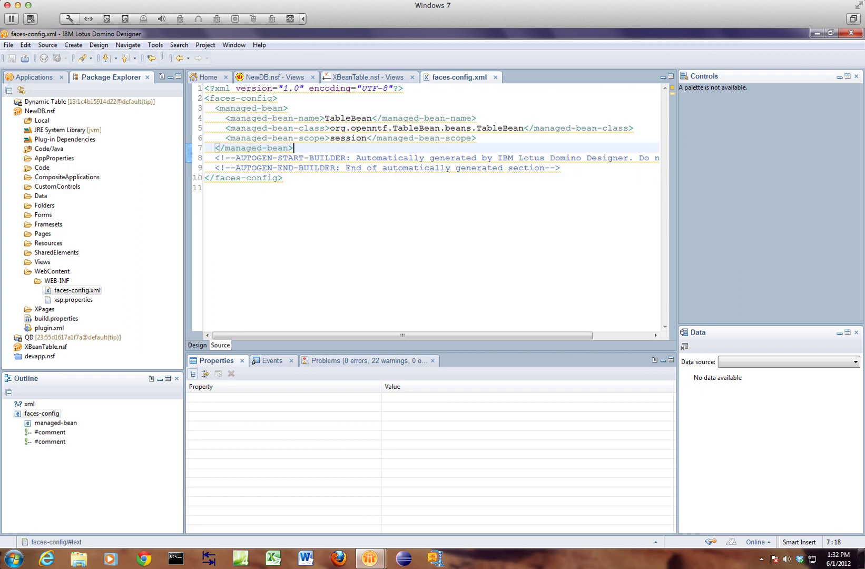
{"action": "left_click_drag", "start_coordinate": [325, 118], "coordinate": [372, 118]}
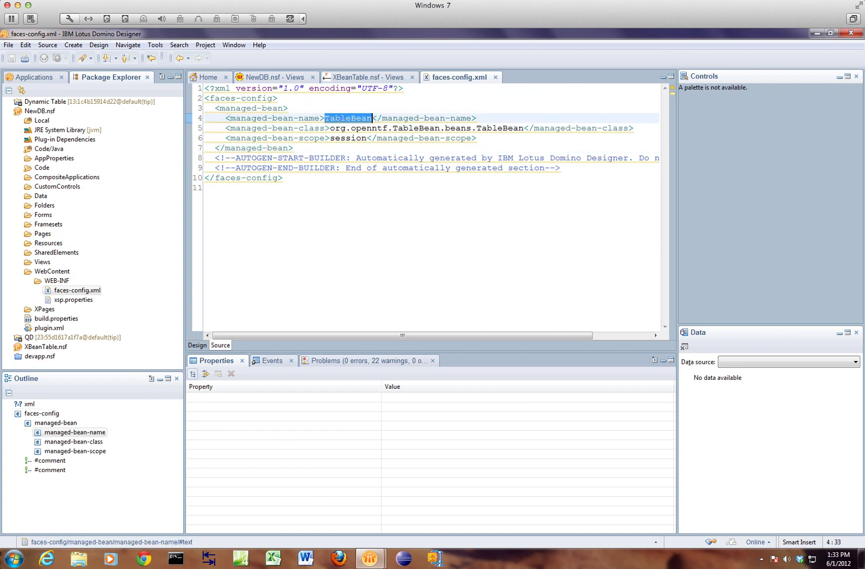
Step: Check the managed-bean-class entry in faces-config.xml and close the file
{"action": "left_click_drag", "start_coordinate": [330, 128], "coordinate": [525, 128]}
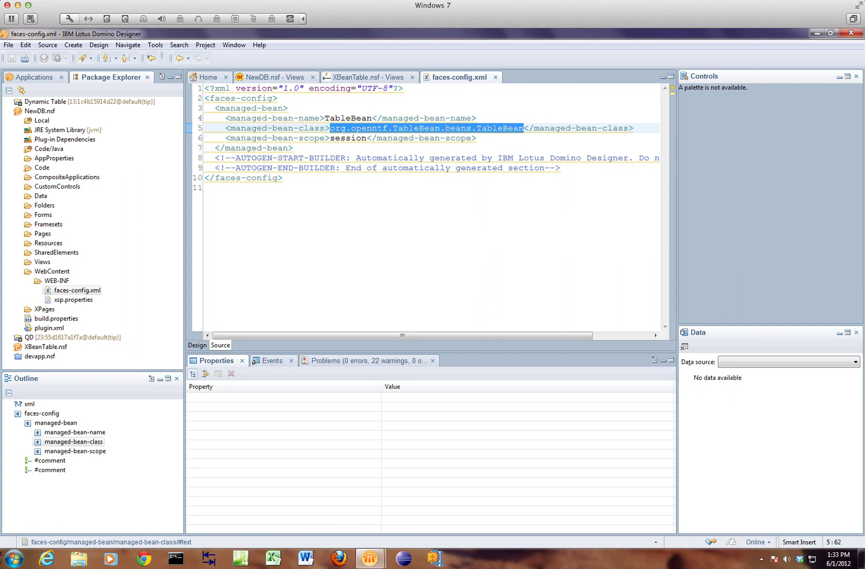
{"action": "left_click", "coordinate": [495, 77]}
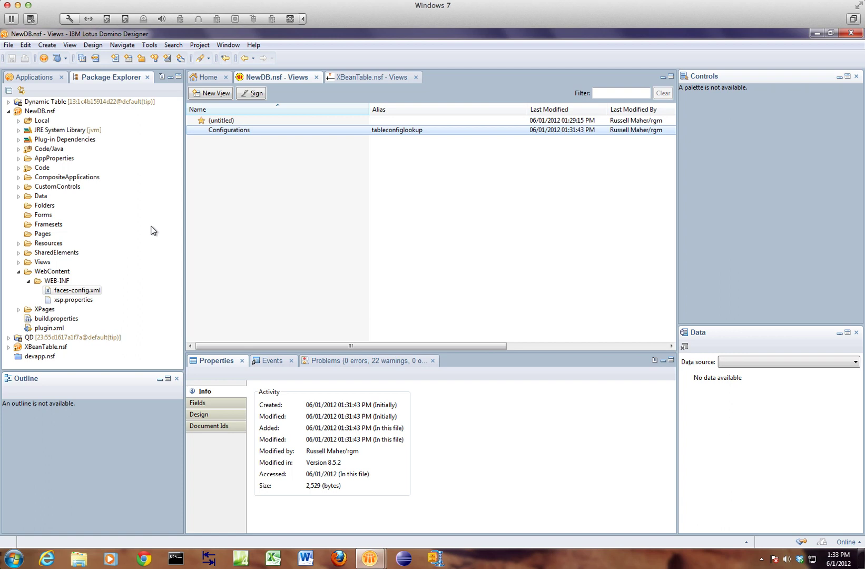
Step: Enable the XPage runtime error page and turn client validation off in NewDB's application properties, then save and close them
{"action": "left_click", "coordinate": [44, 77]}
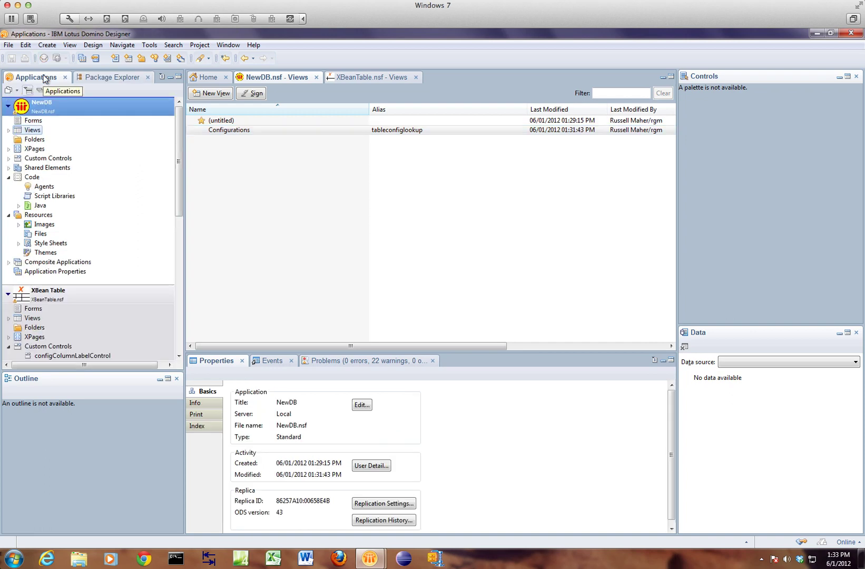
{"action": "double_click", "coordinate": [51, 273]}
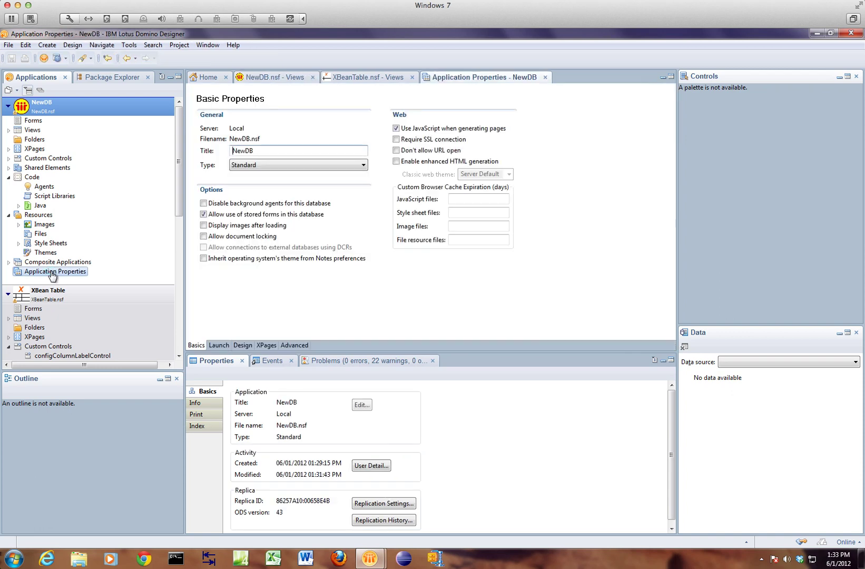
{"action": "left_click", "coordinate": [266, 346]}
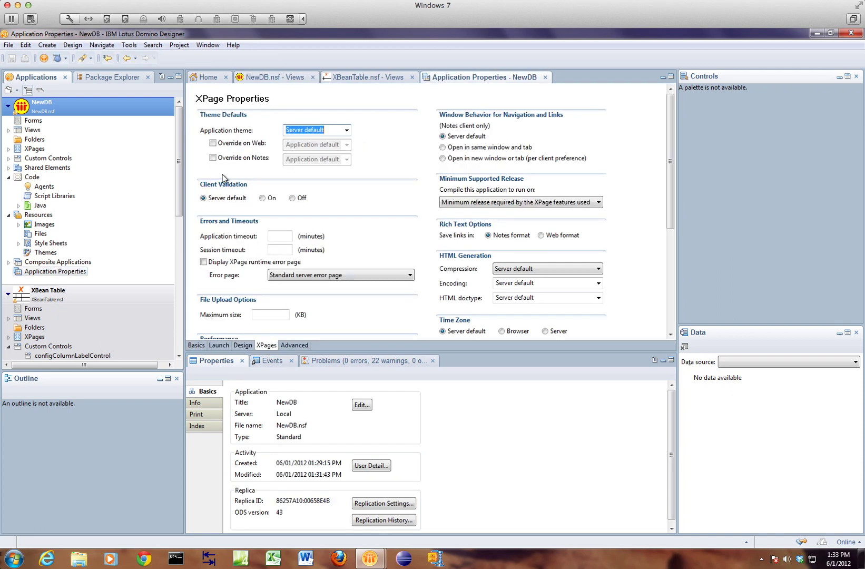
{"action": "left_click", "coordinate": [204, 262]}
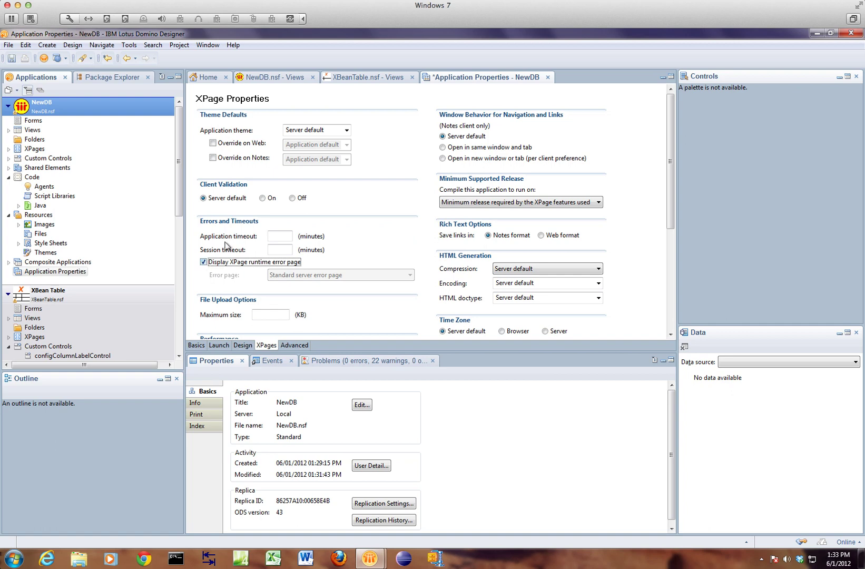
{"action": "left_click", "coordinate": [292, 198]}
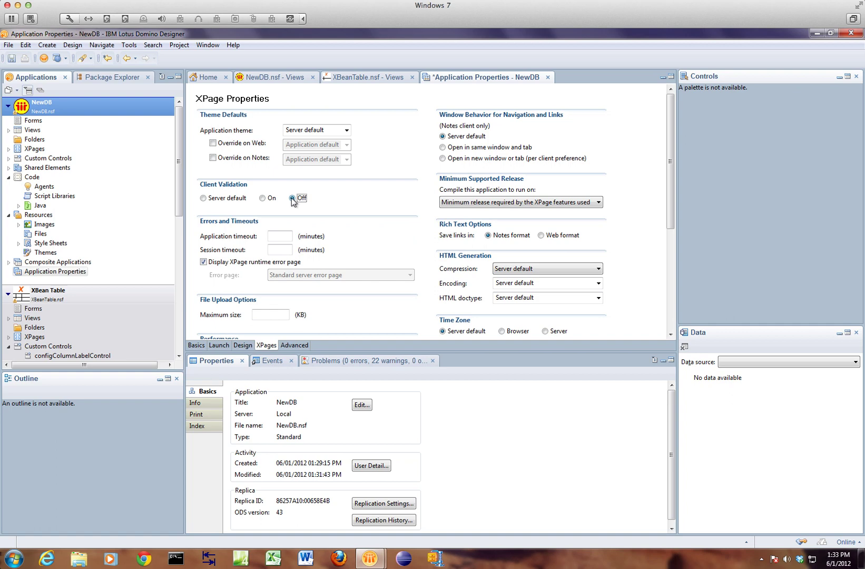
{"action": "key", "text": "ctrl+s"}
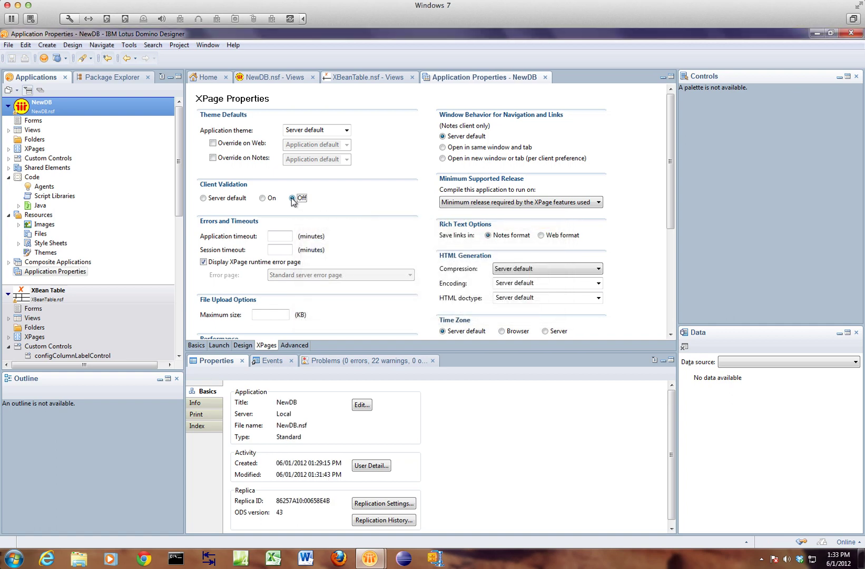
{"action": "key", "text": "ctrl+w"}
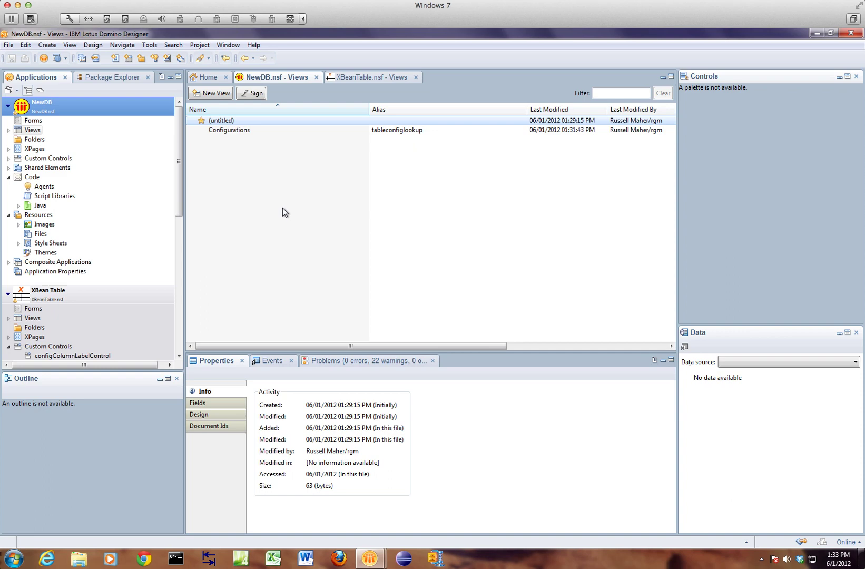
Step: Give the -Default- entry Manager access in NewDB's access control list and confirm the change
{"action": "right_click", "coordinate": [103, 110]}
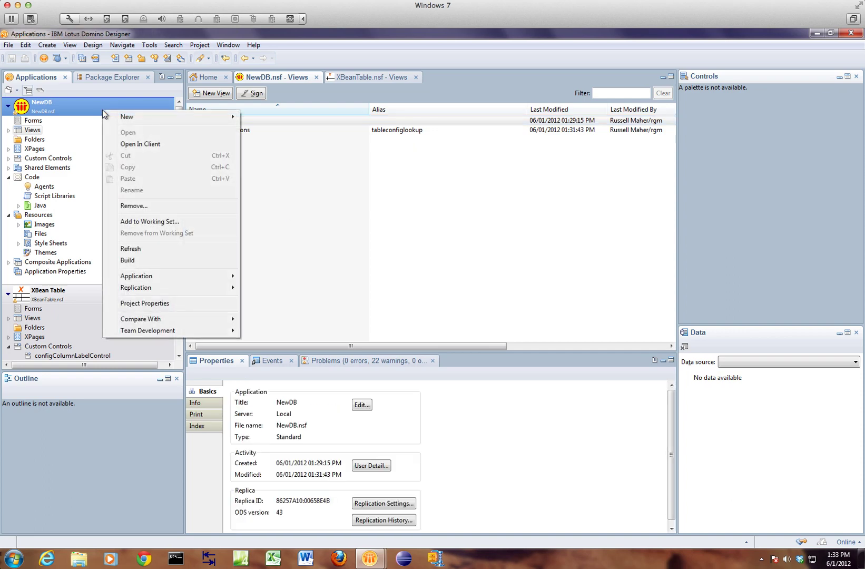
{"action": "mouse_move", "coordinate": [226, 276]}
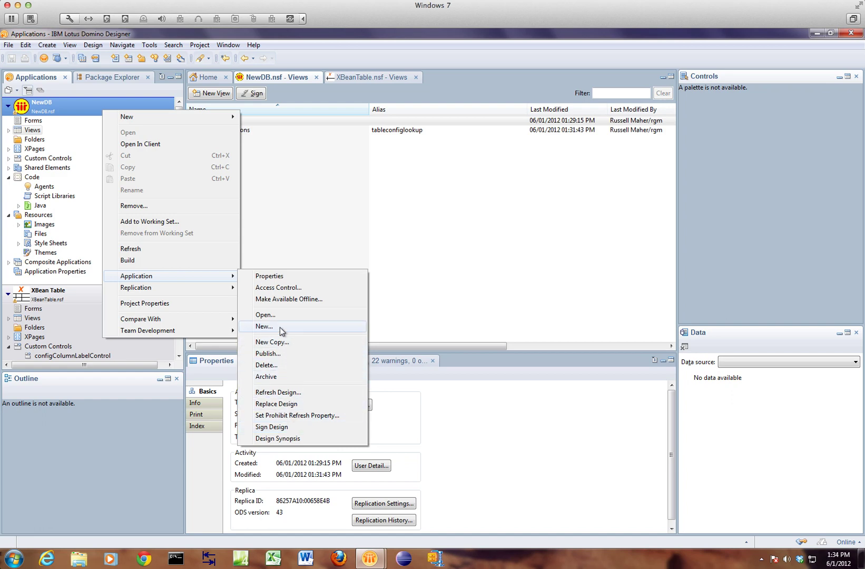
{"action": "left_click", "coordinate": [278, 286]}
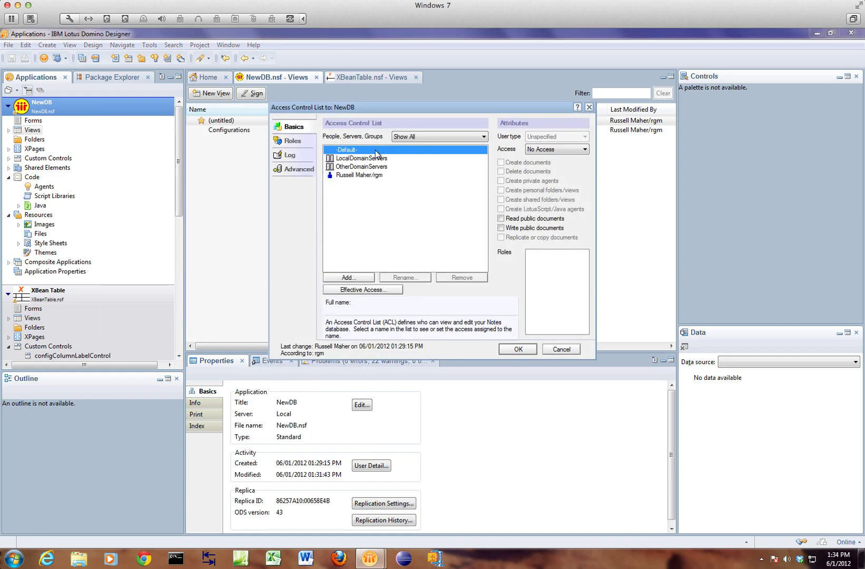
{"action": "left_click", "coordinate": [550, 151]}
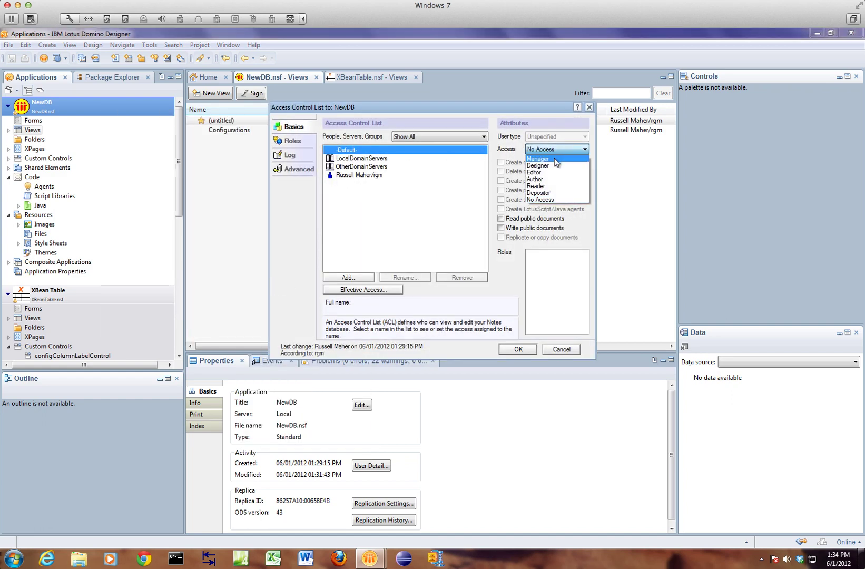
{"action": "left_click", "coordinate": [554, 158]}
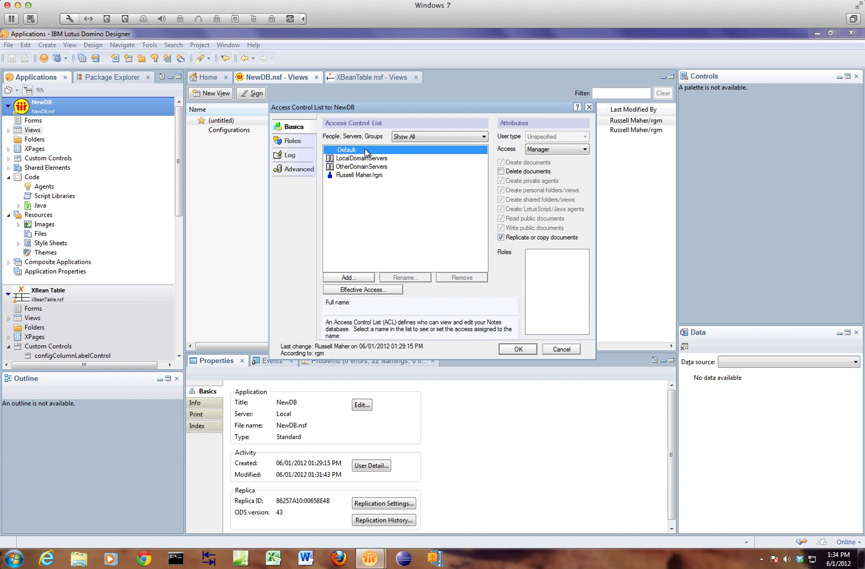
{"action": "left_click", "coordinate": [518, 349]}
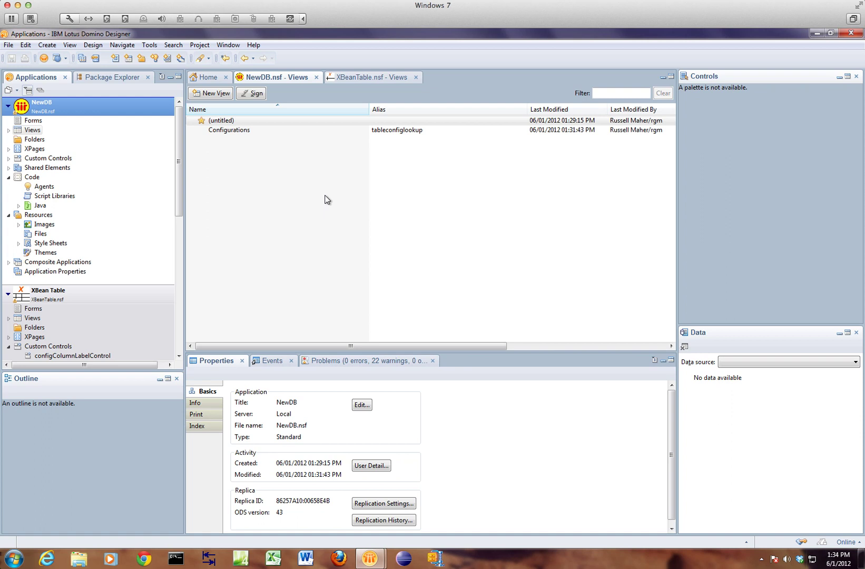
Step: Sign all design elements of the NewDB application with the current Notes ID
{"action": "right_click", "coordinate": [119, 106]}
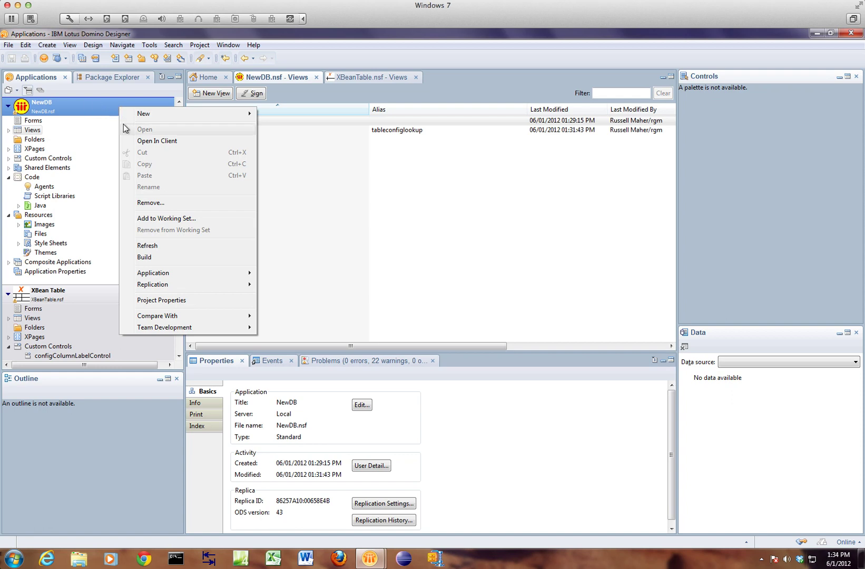
{"action": "mouse_move", "coordinate": [177, 272]}
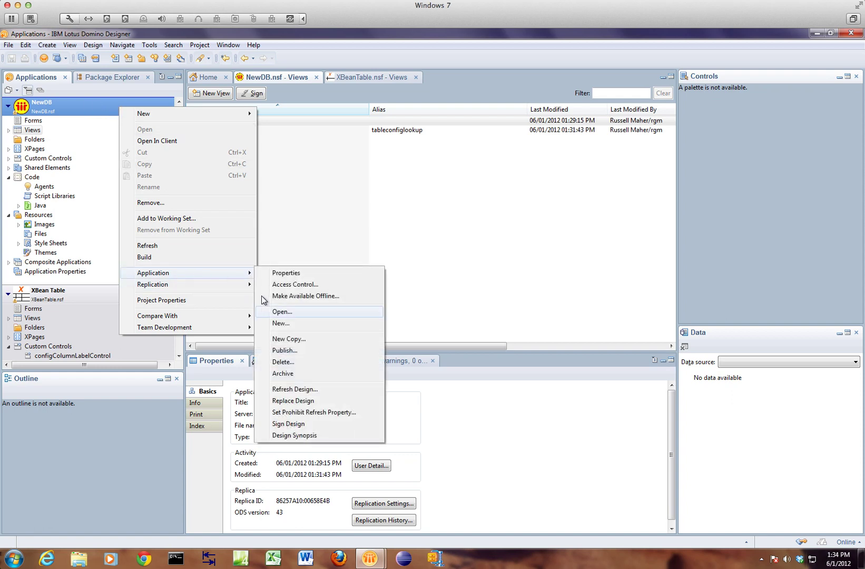
{"action": "left_click", "coordinate": [316, 424]}
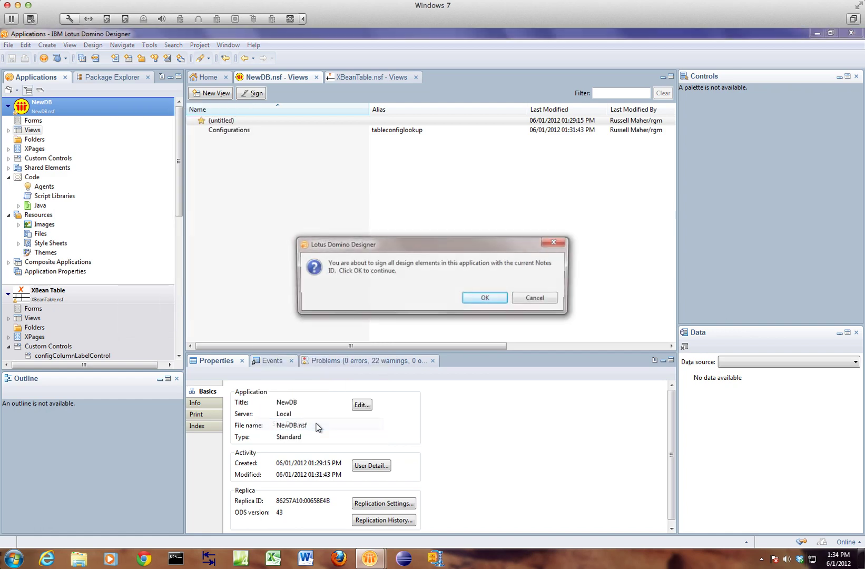
{"action": "left_click", "coordinate": [485, 298]}
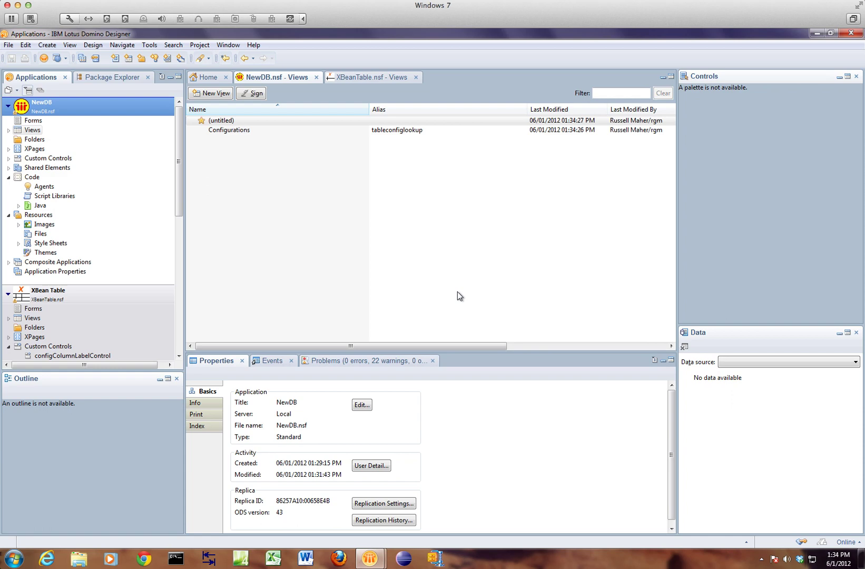
Step: Preview NewDB's Configurations_View XPage in the Firefox web browser
{"action": "left_click", "coordinate": [40, 150]}
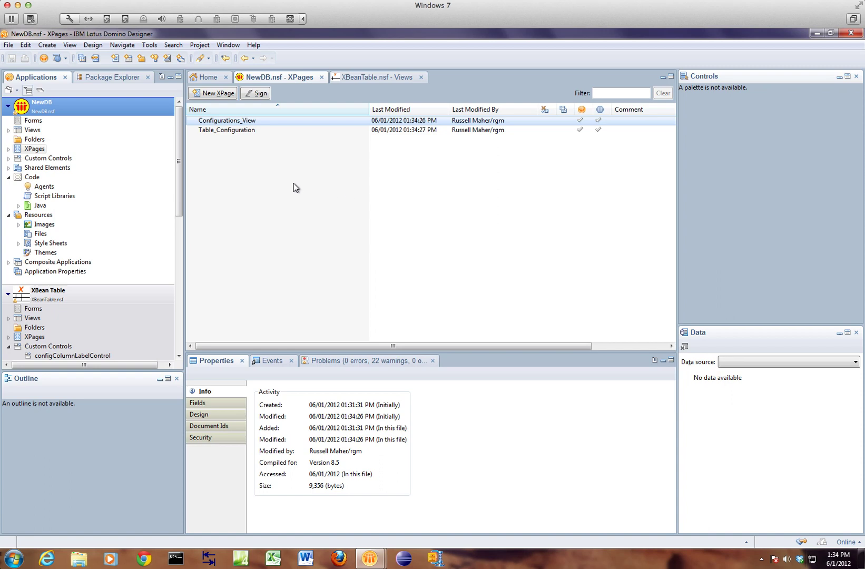
{"action": "left_click", "coordinate": [243, 131]}
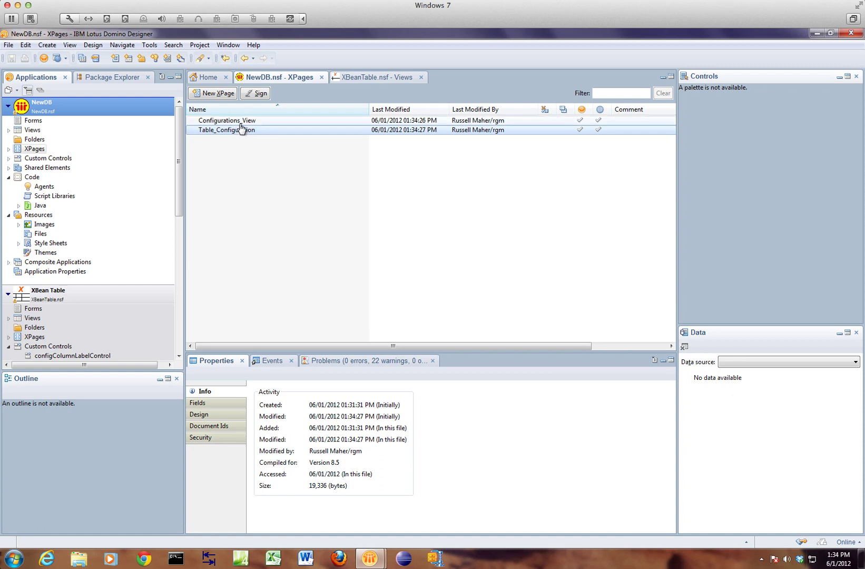
{"action": "left_click", "coordinate": [241, 123]}
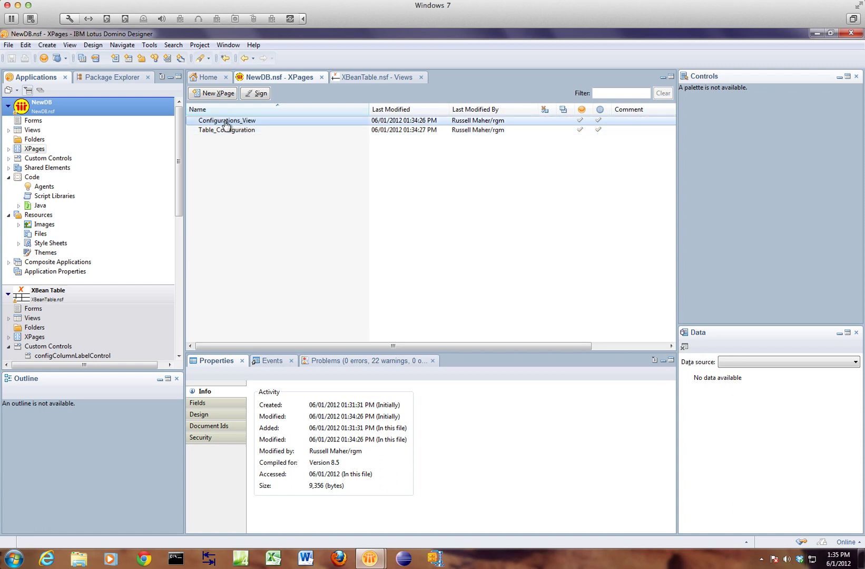
{"action": "left_click", "coordinate": [60, 59]}
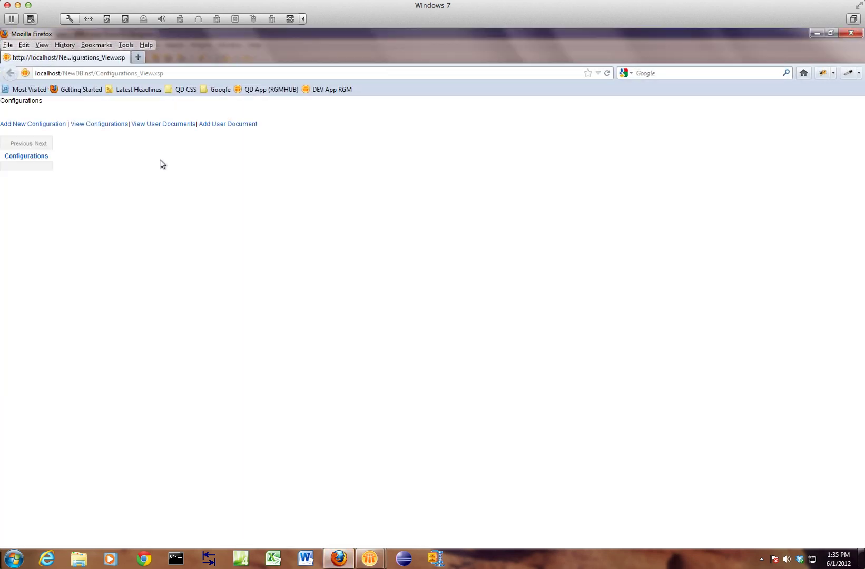
Step: Start a new table configuration with the lookup key "New Table Key" and 3 columns
{"action": "left_click", "coordinate": [55, 126]}
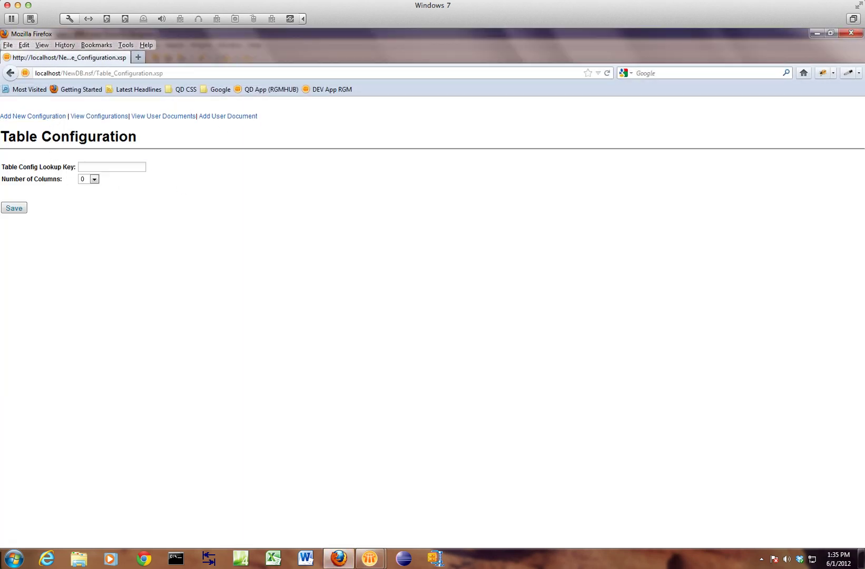
{"action": "left_click", "coordinate": [112, 166]}
{"action": "type", "text": "New"}
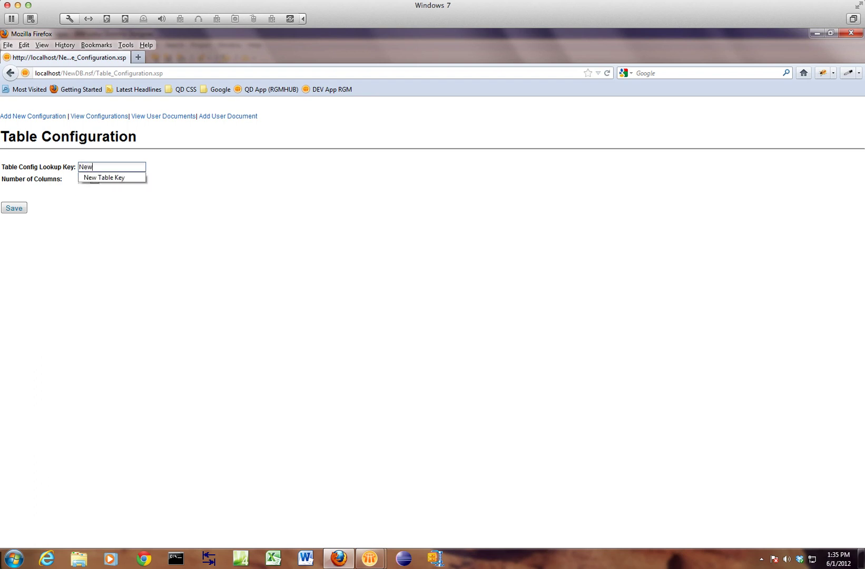
{"action": "key", "text": "Down"}
{"action": "key", "text": "Return"}
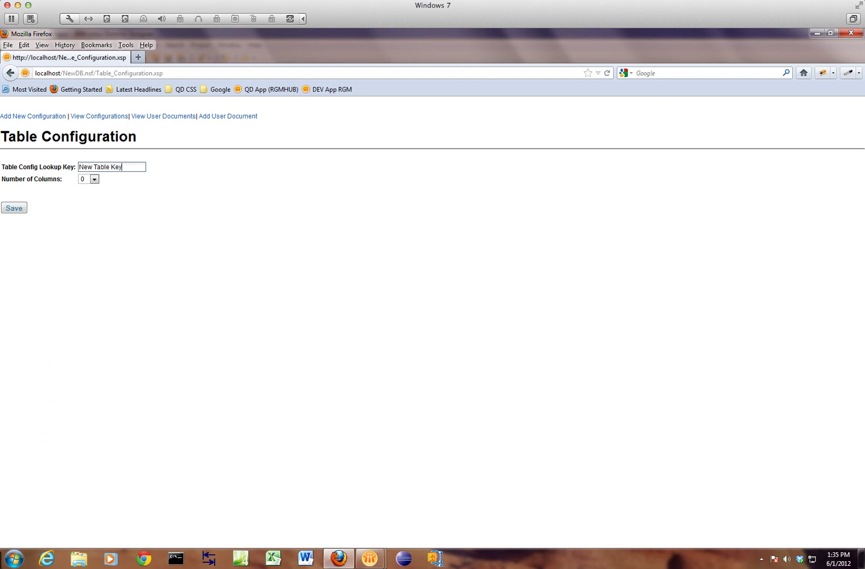
{"action": "left_click_drag", "start_coordinate": [123, 167], "coordinate": [79, 168]}
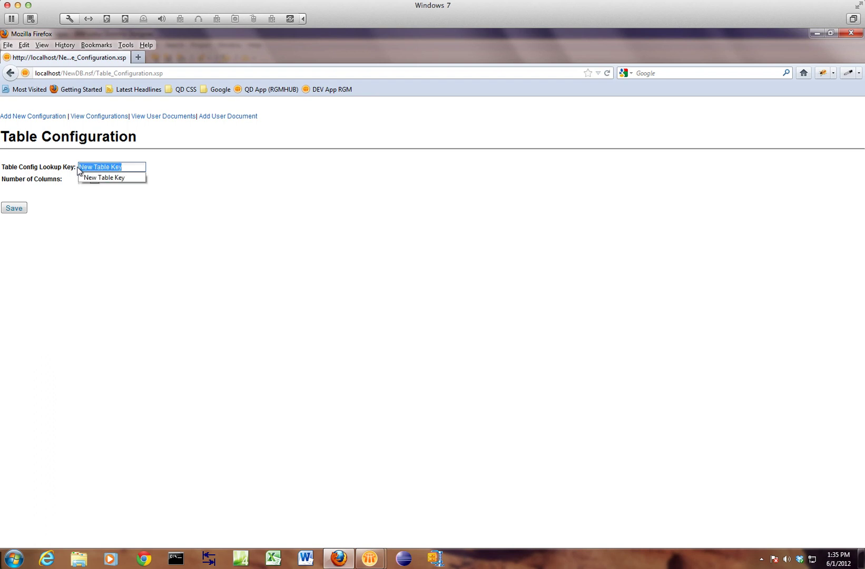
{"action": "left_click", "coordinate": [123, 167]}
{"action": "left_click", "coordinate": [111, 206]}
{"action": "left_click", "coordinate": [94, 179]}
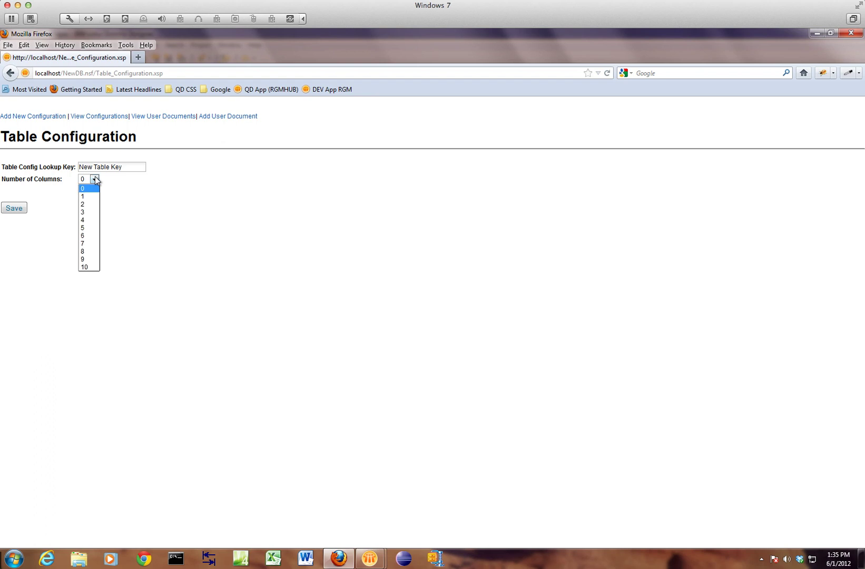
{"action": "left_click", "coordinate": [87, 212]}
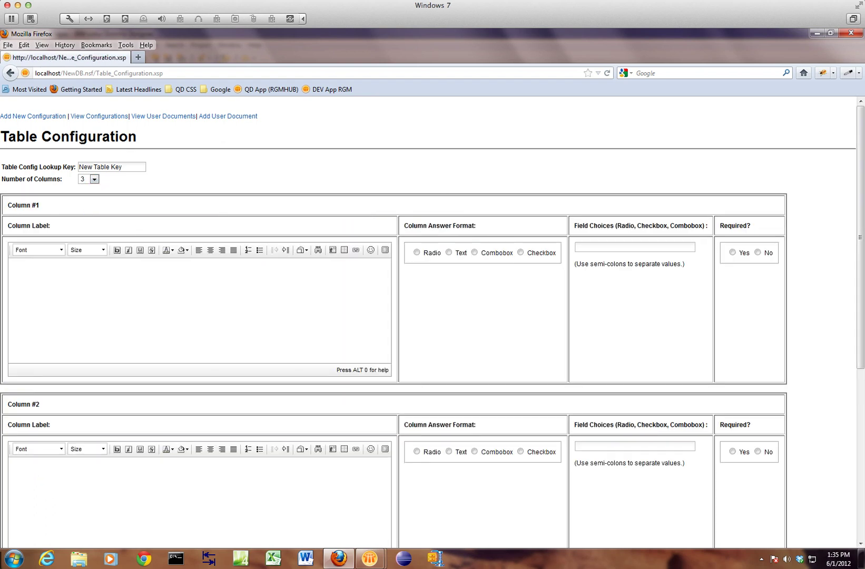
Step: Enter "Column Label #1" as the column label of Column #1
{"action": "left_click", "coordinate": [13, 268]}
{"action": "type", "text": "Column Lable #1"}
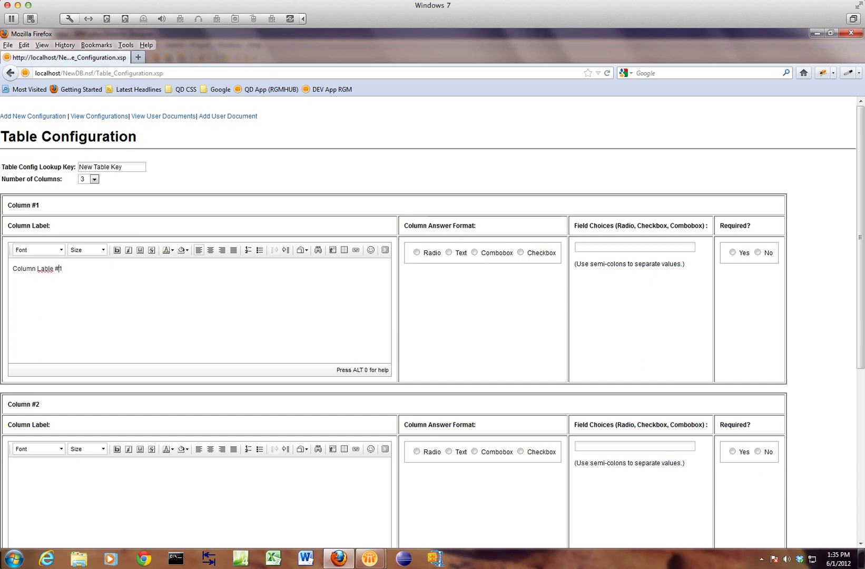
{"action": "left_click", "coordinate": [54, 269]}
{"action": "key", "text": "BackSpace"}
{"action": "type", "text": "el"}
{"action": "key", "text": "BackSpace"}
{"action": "key", "text": "BackSpace"}
{"action": "key", "text": "BackSpace"}
{"action": "key", "text": "BackSpace"}
{"action": "type", "text": "bel"}
Step: Format the label text of Column #1 as bold, underlined, size 14 and centered
{"action": "left_click_drag", "start_coordinate": [62, 268], "coordinate": [12, 269]}
{"action": "left_click", "coordinate": [140, 251]}
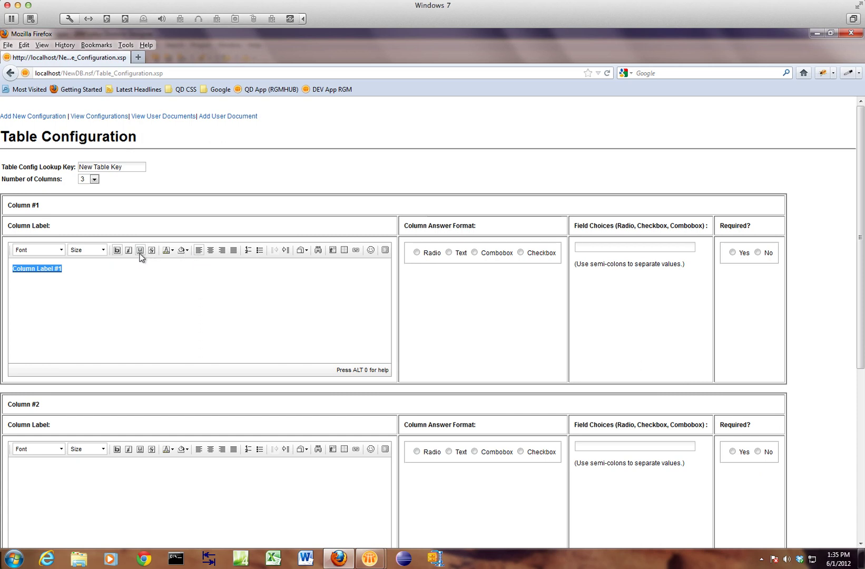
{"action": "left_click", "coordinate": [103, 250]}
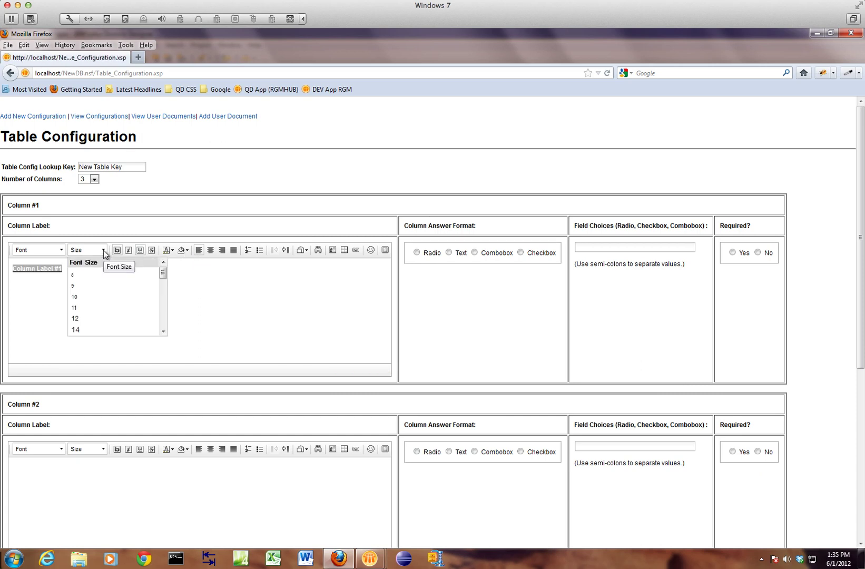
{"action": "left_click", "coordinate": [90, 330]}
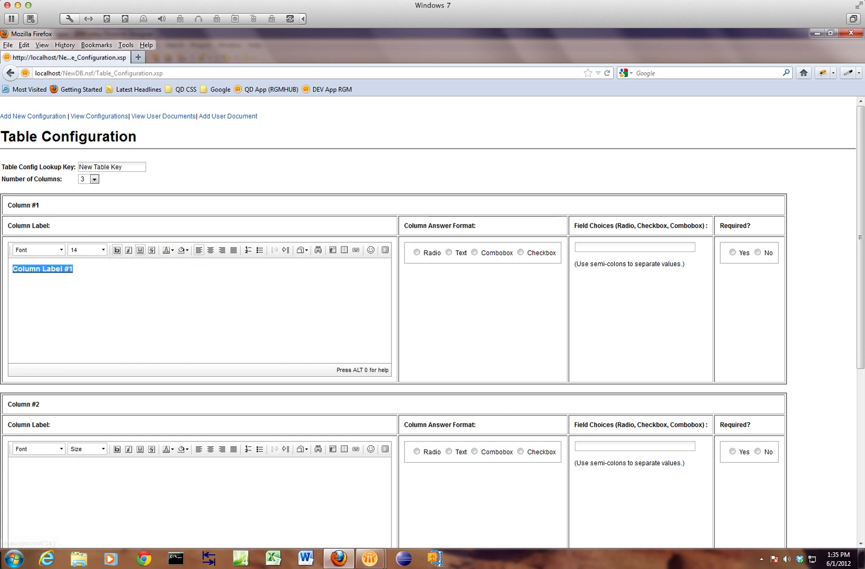
{"action": "left_click", "coordinate": [210, 252]}
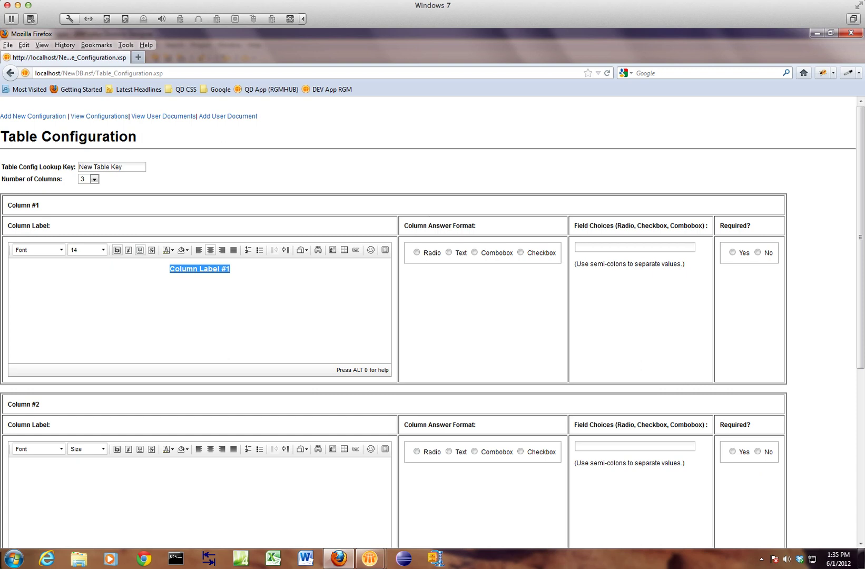
Step: Copy the formatted label of Column #1 and set that column's answer format to Text
{"action": "left_click", "coordinate": [221, 269]}
{"action": "left_click_drag", "start_coordinate": [169, 269], "coordinate": [230, 269]}
{"action": "key", "text": "ctrl+c"}
{"action": "left_click", "coordinate": [448, 252]}
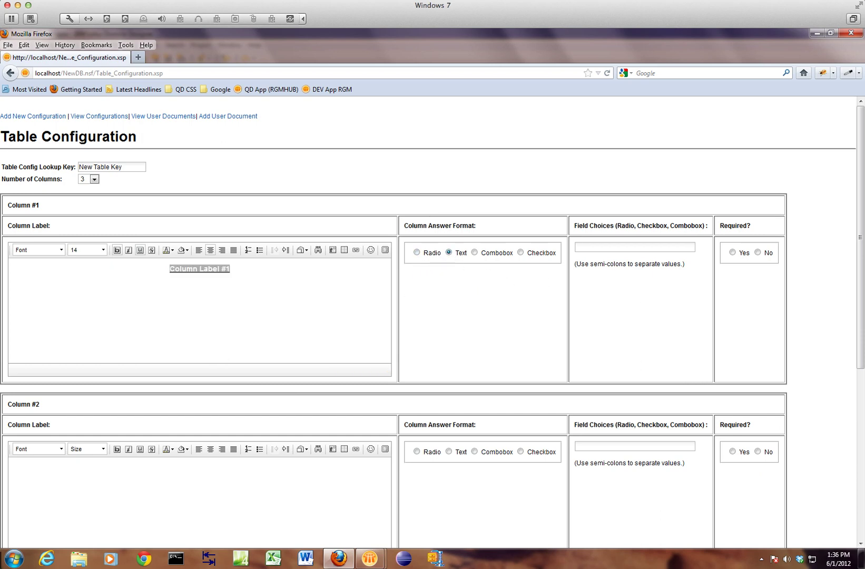
Step: Make Column #1 required and give Column #2 the copied formatted label, changed to read "Column Label #2"
{"action": "left_click", "coordinate": [731, 253]}
{"action": "left_click", "coordinate": [190, 474]}
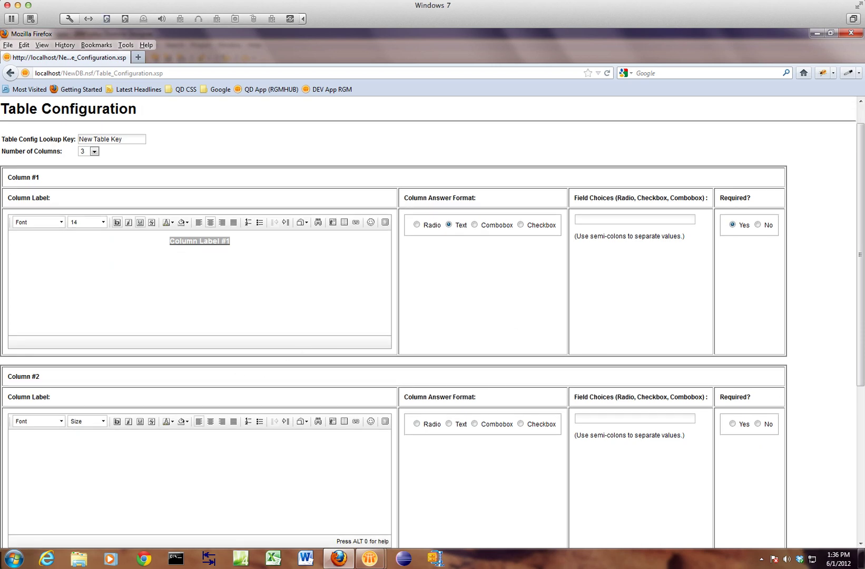
{"action": "key", "text": "ctrl+v"}
{"action": "key", "text": "BackSpace"}
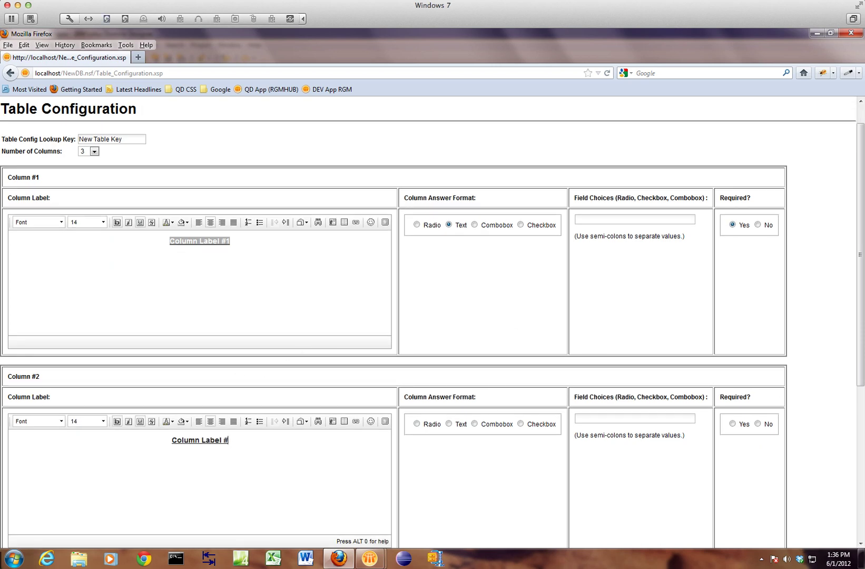
{"action": "type", "text": "2"}
Step: Set Column #2 to the Radio answer format with the field choices "Yes;No;Maybe" and make it required
{"action": "left_click", "coordinate": [418, 425]}
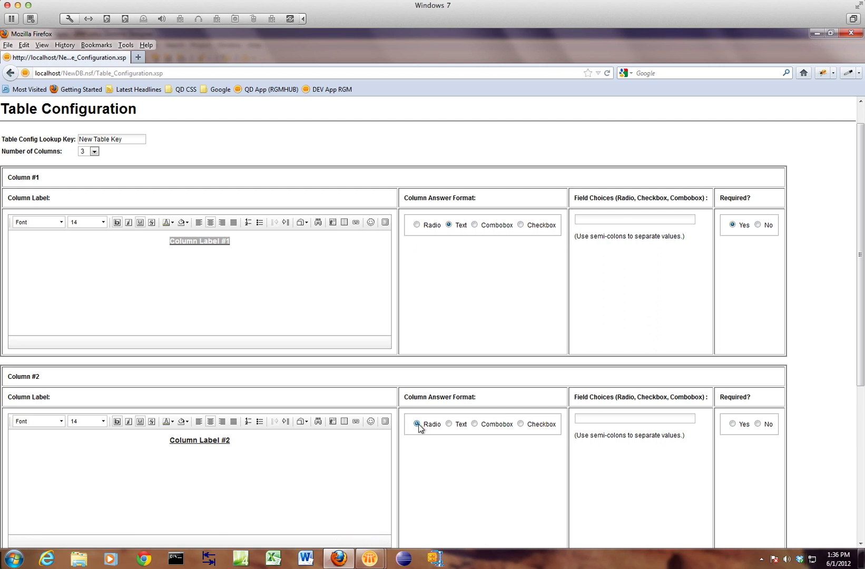
{"action": "left_click", "coordinate": [590, 417]}
{"action": "type", "text": "Yes"}
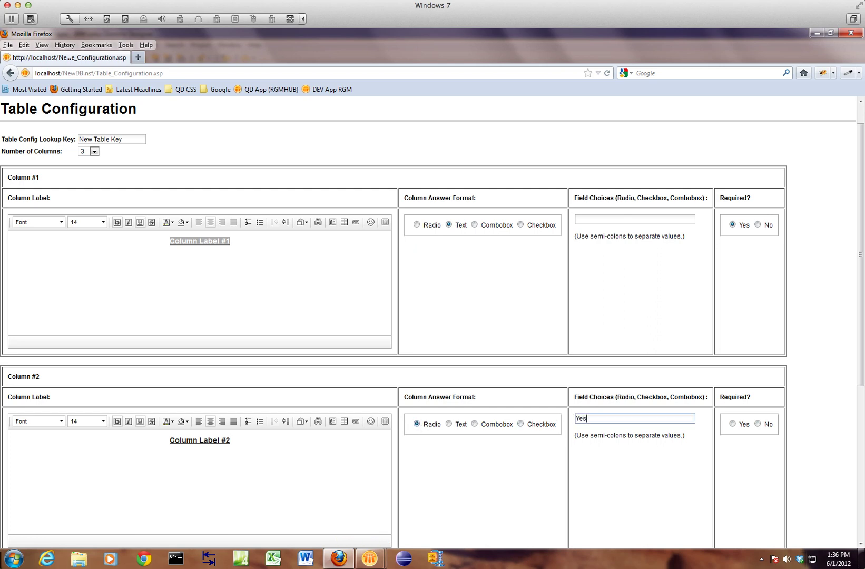
{"action": "type", "text": ";No;Maybe"}
{"action": "left_click", "coordinate": [732, 424]}
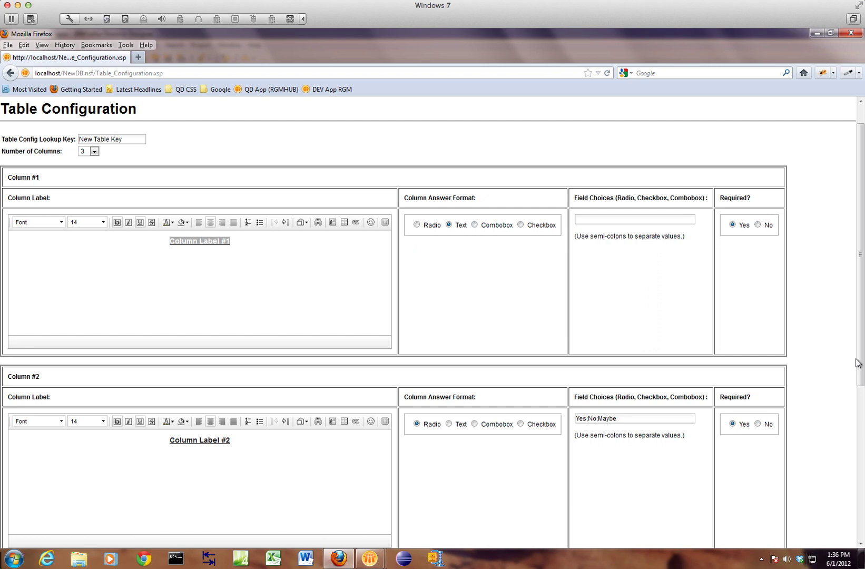
Step: Give Column #3 the copied formatted label, changed to read "Column Label #3"
{"action": "left_click_drag", "start_coordinate": [860, 360], "coordinate": [860, 470]}
{"action": "key", "text": "Tab"}
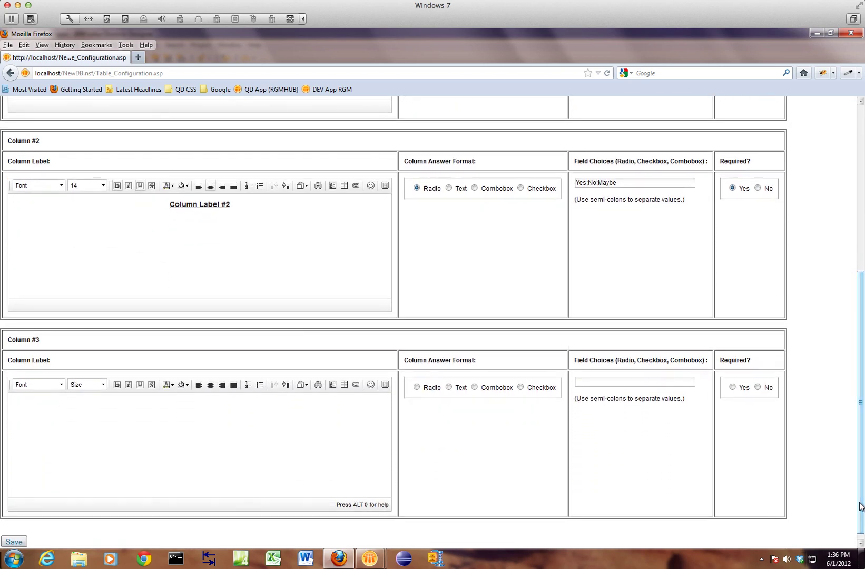
{"action": "key", "text": "ctrl+v"}
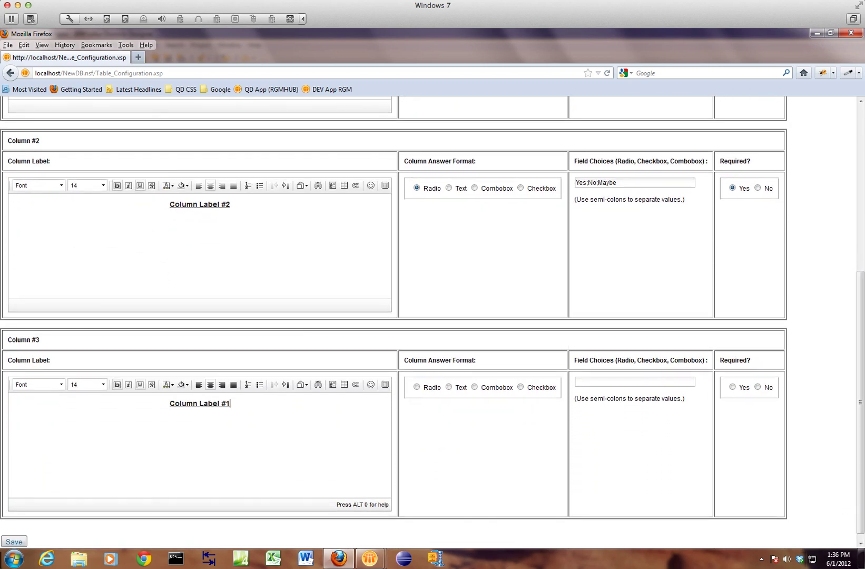
{"action": "key", "text": "BackSpace"}
{"action": "type", "text": "3"}
Step: Set Column #3 to the Checkbox answer format with the field choices "1;2;3;4;5" and make it required
{"action": "left_click", "coordinate": [520, 387]}
{"action": "left_click", "coordinate": [589, 381]}
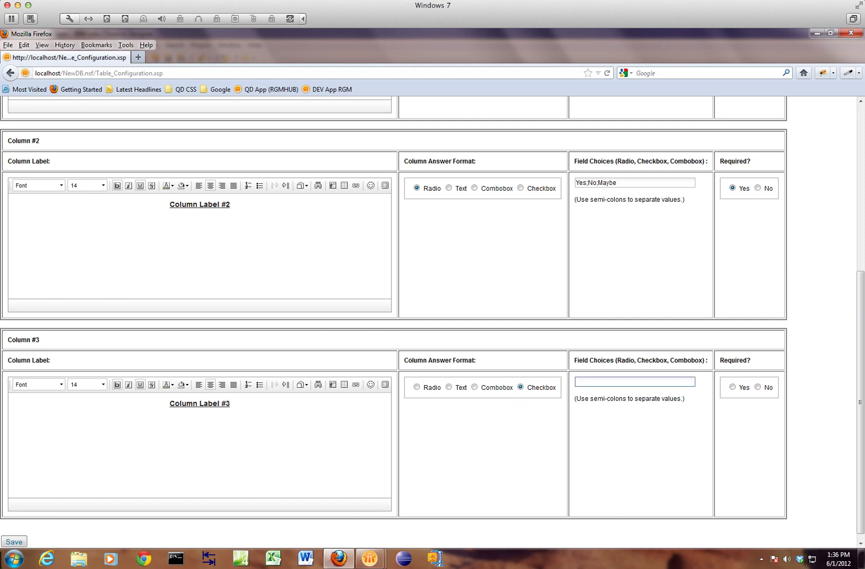
{"action": "type", "text": "1;2;3;4;5"}
{"action": "left_click", "coordinate": [732, 386]}
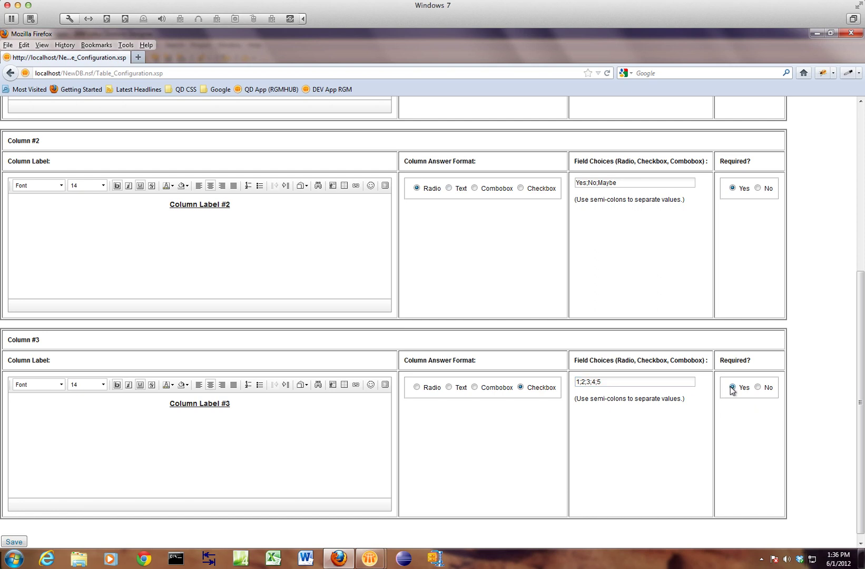
Step: Check the lookup key and the column settings, and save the table configuration
{"action": "left_click_drag", "start_coordinate": [860, 400], "coordinate": [859, 240]}
{"action": "left_click_drag", "start_coordinate": [145, 167], "coordinate": [42, 169]}
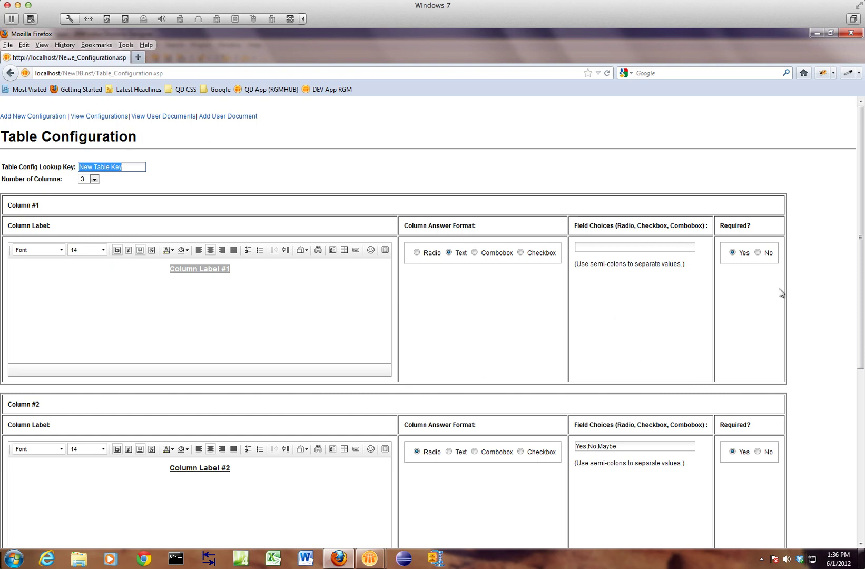
{"action": "left_click_drag", "start_coordinate": [860, 258], "coordinate": [861, 414]}
{"action": "scroll", "coordinate": [463, 221], "scroll_direction": "down", "scroll_amount": 1}
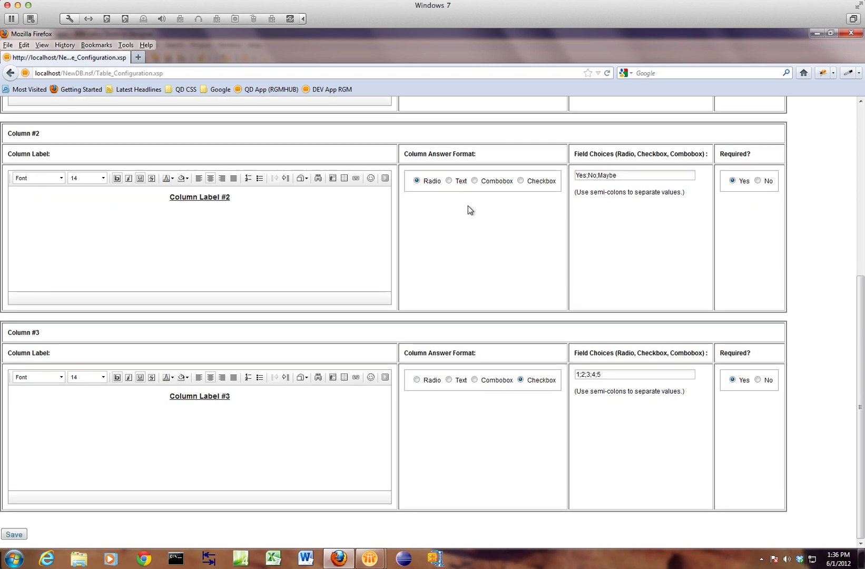
{"action": "key", "text": "Tab"}
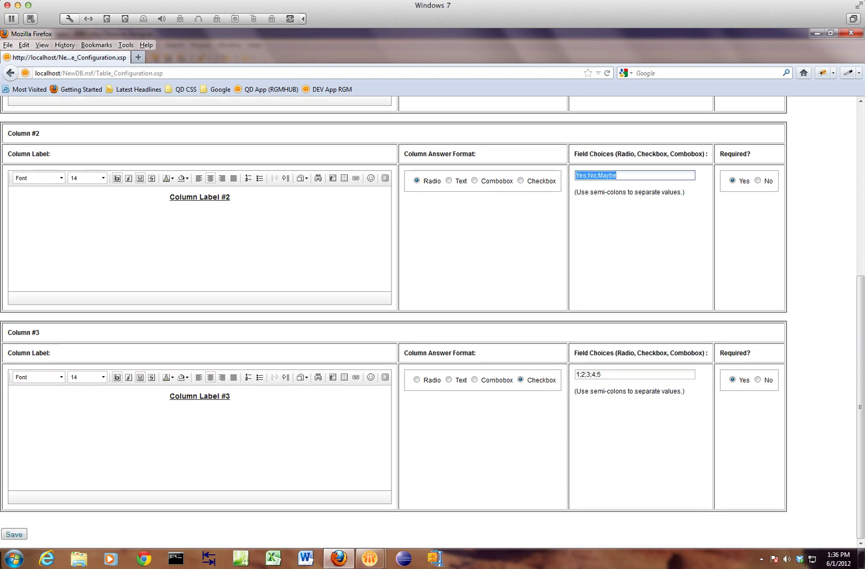
{"action": "left_click", "coordinate": [19, 532]}
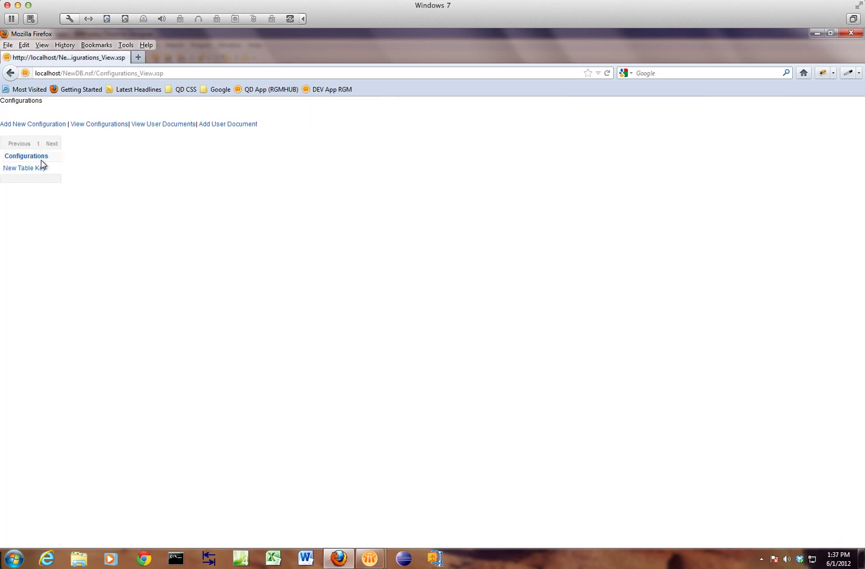
Step: Switch to Domino Designer and create a new XPage named "YourXPage" in NewDB
{"action": "key", "text": "alt+Tab"}
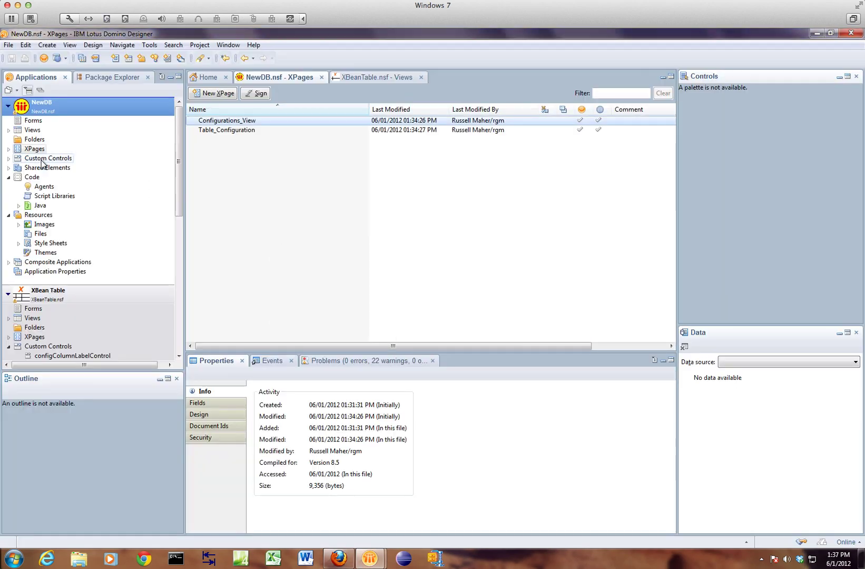
{"action": "left_click", "coordinate": [212, 94]}
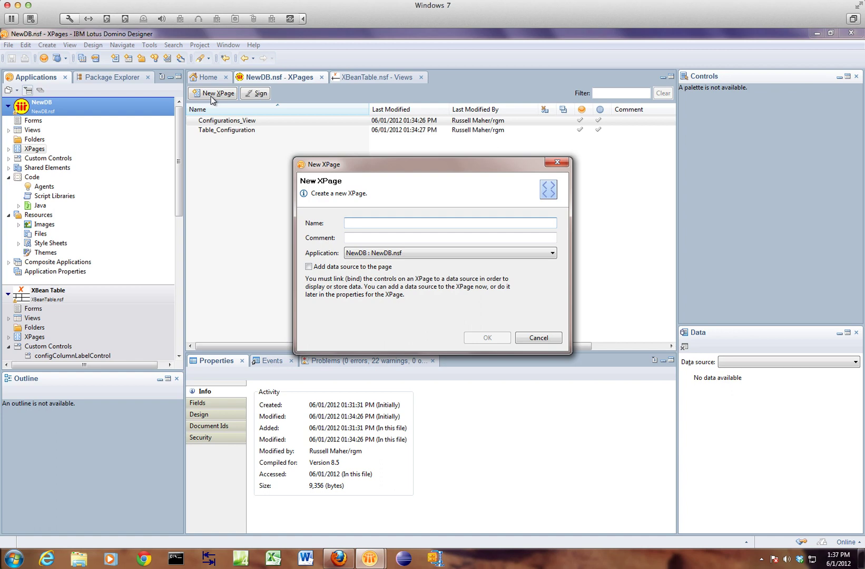
{"action": "type", "text": "YourXPage"}
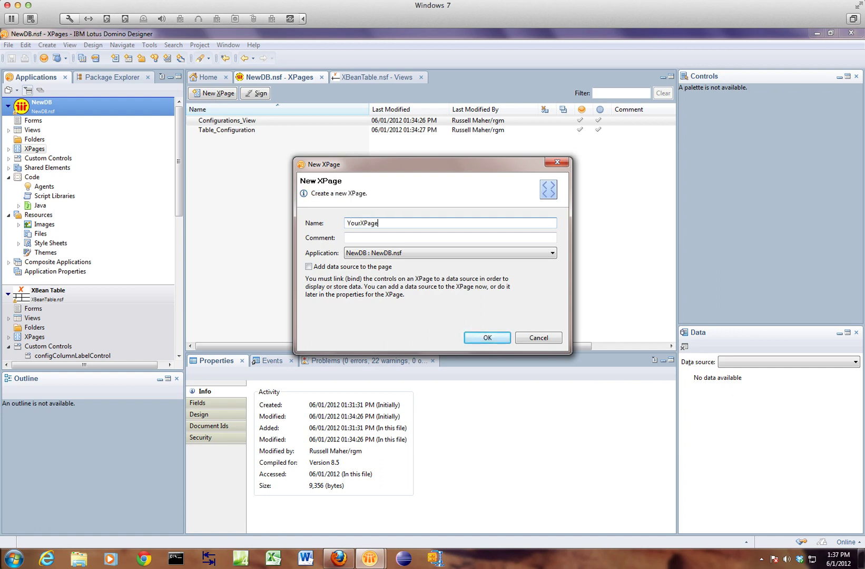
{"action": "key", "text": "Return"}
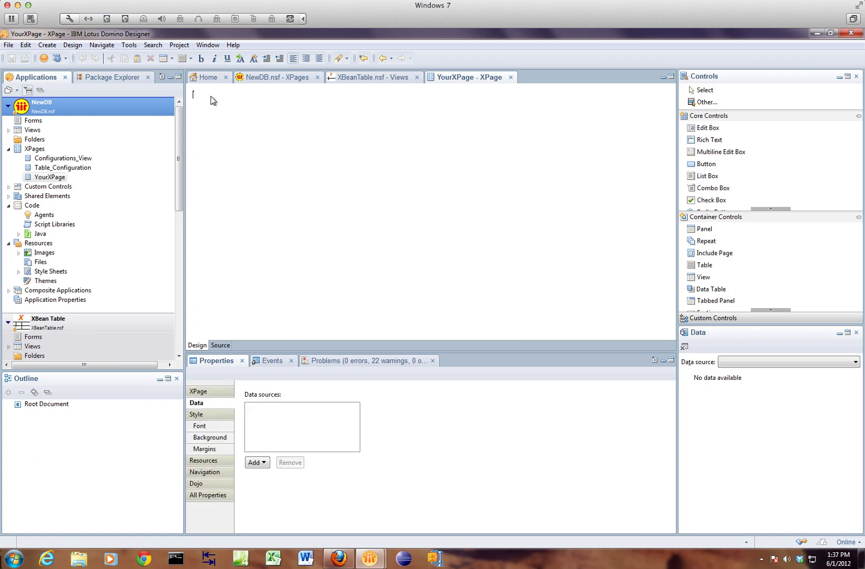
Step: Add a Domino document data source to YourXPage and set its form to "someForm"
{"action": "left_click", "coordinate": [265, 463]}
{"action": "left_click", "coordinate": [278, 477]}
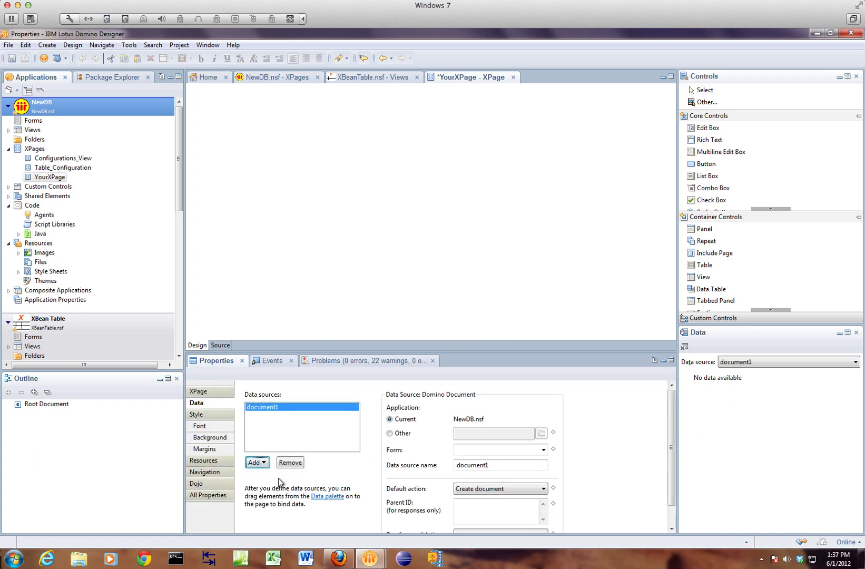
{"action": "left_click", "coordinate": [468, 449]}
{"action": "type", "text": "someForm"}
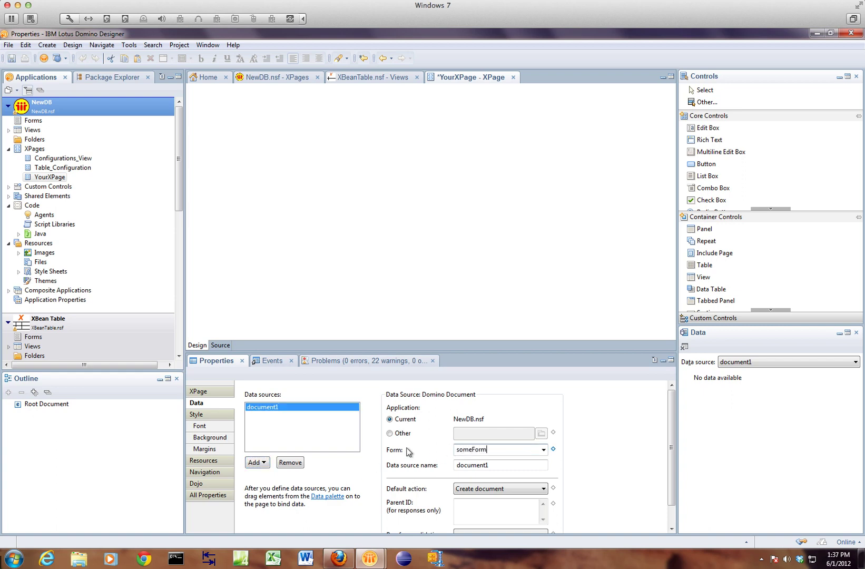
Step: Insert a line break on YourXPage and place the tableBeanDynamicTableControl custom control below it
{"action": "left_click", "coordinate": [252, 128]}
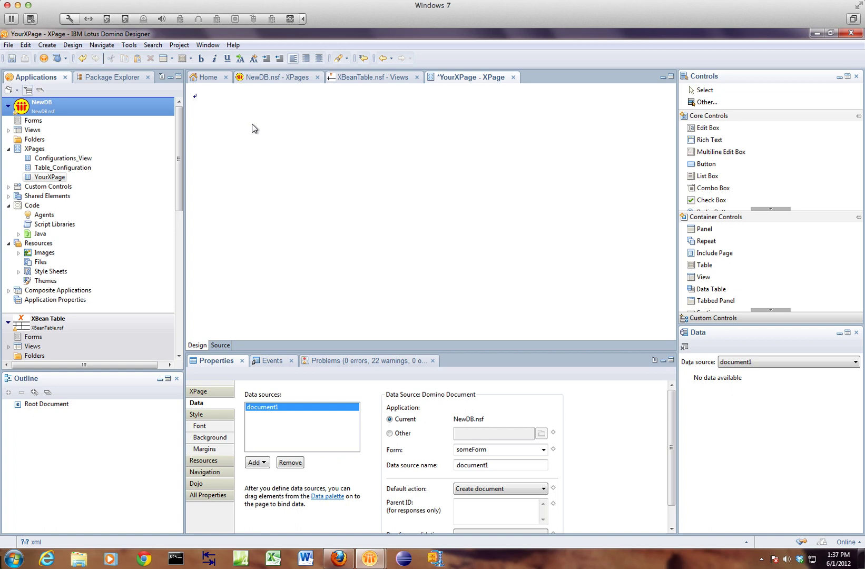
{"action": "left_click", "coordinate": [705, 318]}
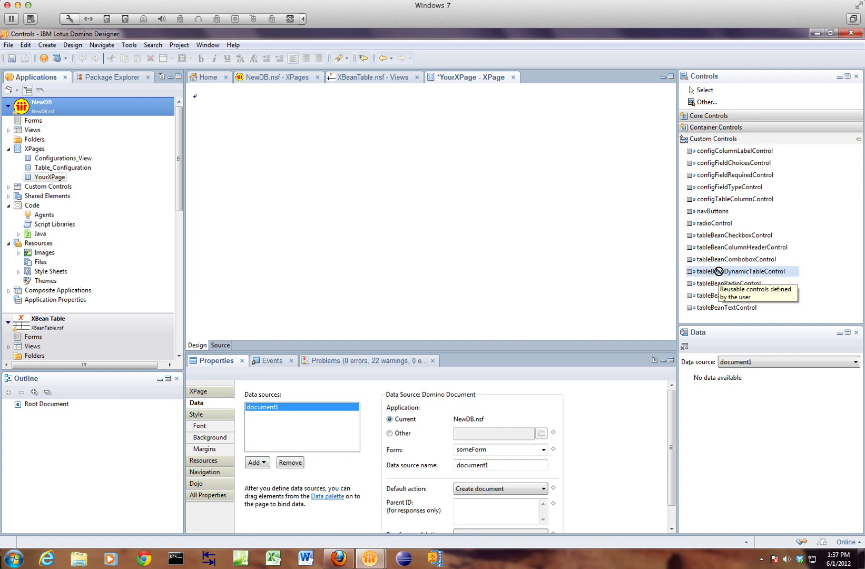
{"action": "left_click_drag", "start_coordinate": [719, 272], "coordinate": [285, 187]}
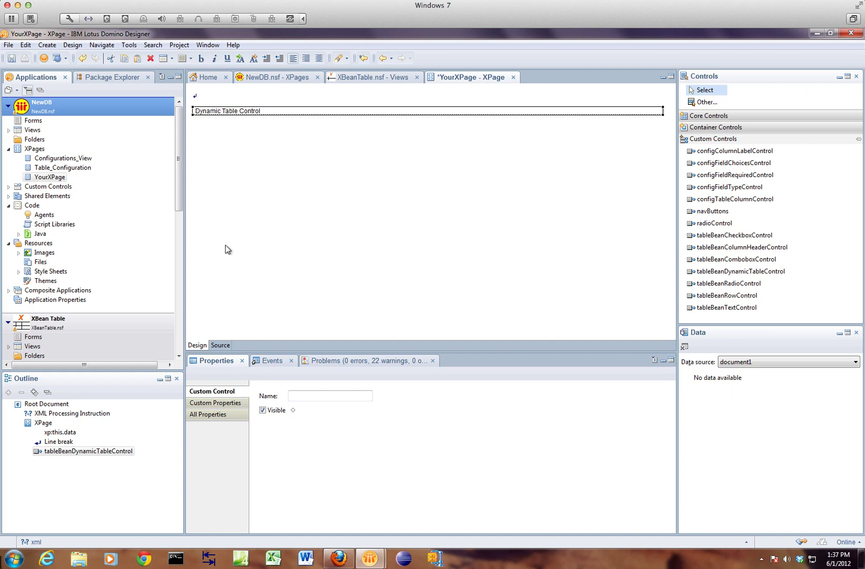
Step: Set the dynamic table control's saveGoToPage custom property to Configurations_View
{"action": "left_click", "coordinate": [236, 403]}
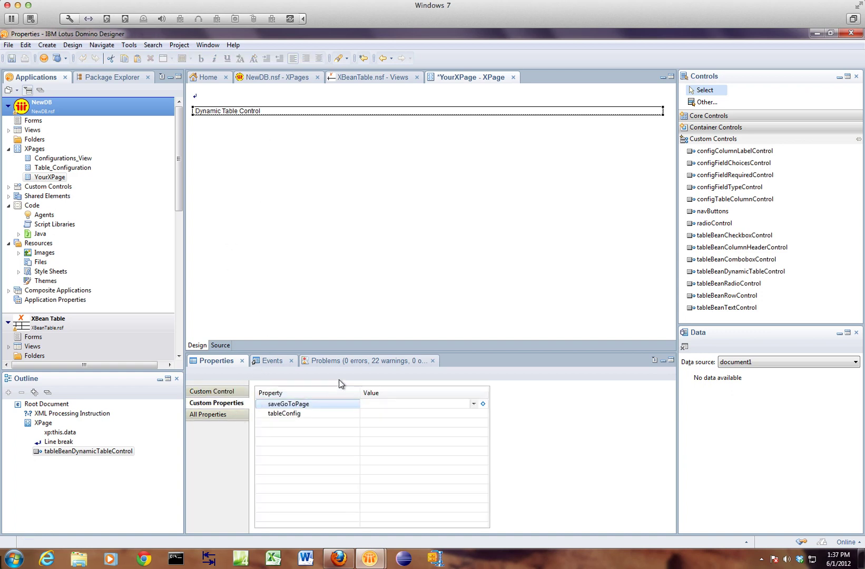
{"action": "left_click_drag", "start_coordinate": [467, 350], "coordinate": [467, 274]}
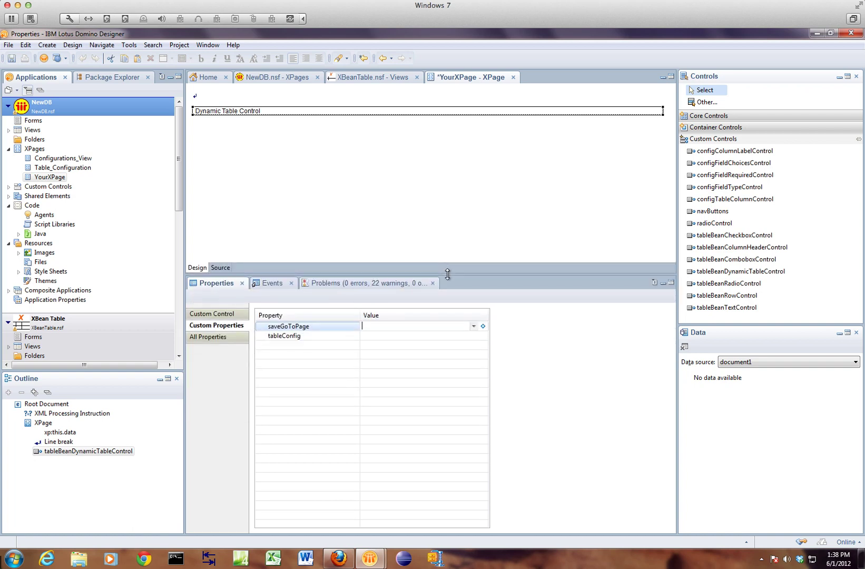
{"action": "left_click", "coordinate": [470, 326]}
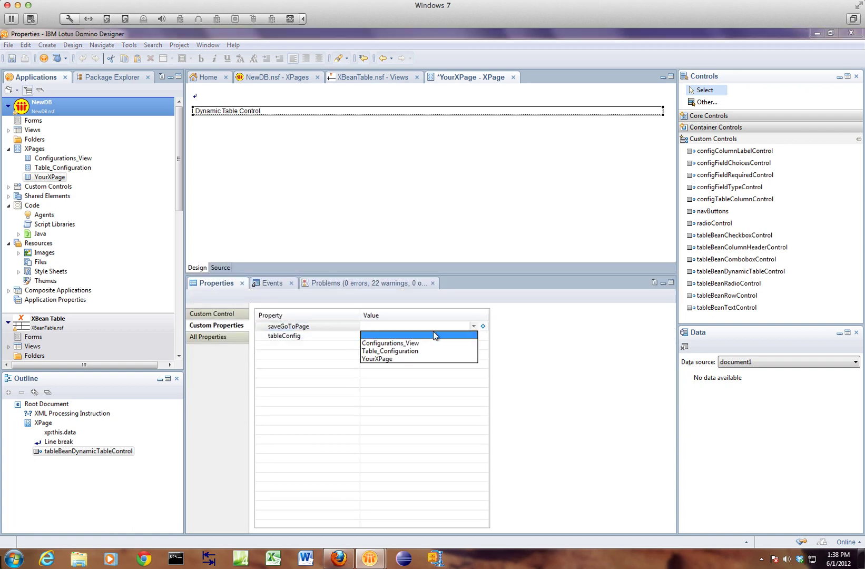
{"action": "left_click", "coordinate": [388, 345]}
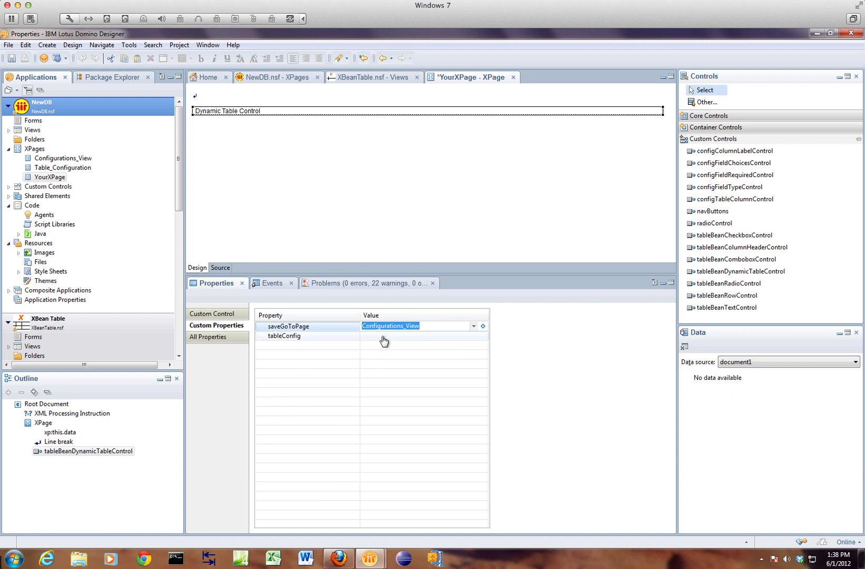
Step: Check the configuration key in the browser, set the control's tableConfig property to "New Table Key" and save the XPage
{"action": "left_click", "coordinate": [385, 337]}
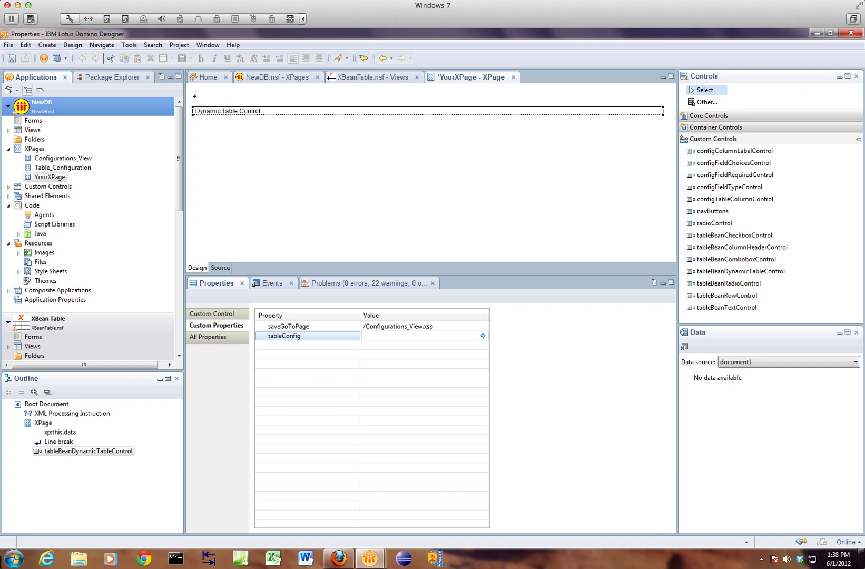
{"action": "key", "text": "alt+Tab"}
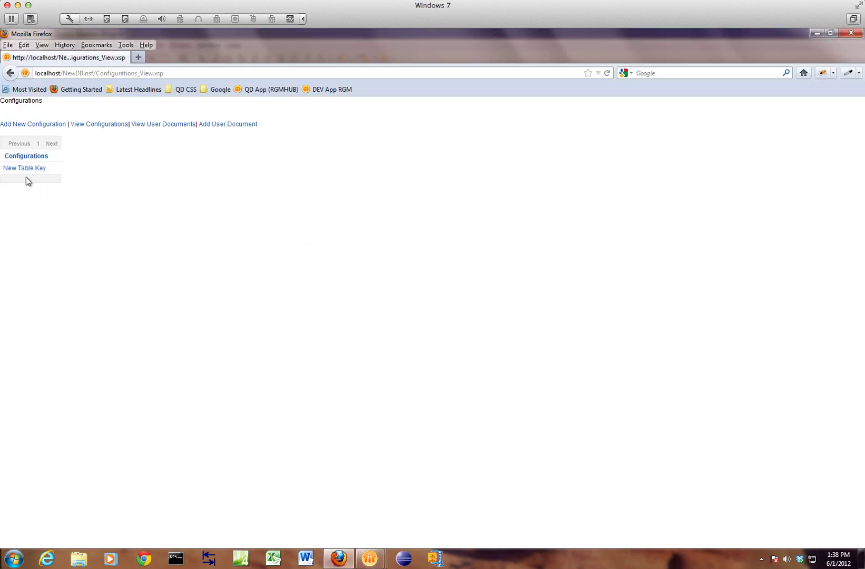
{"action": "key", "text": "alt+Tab"}
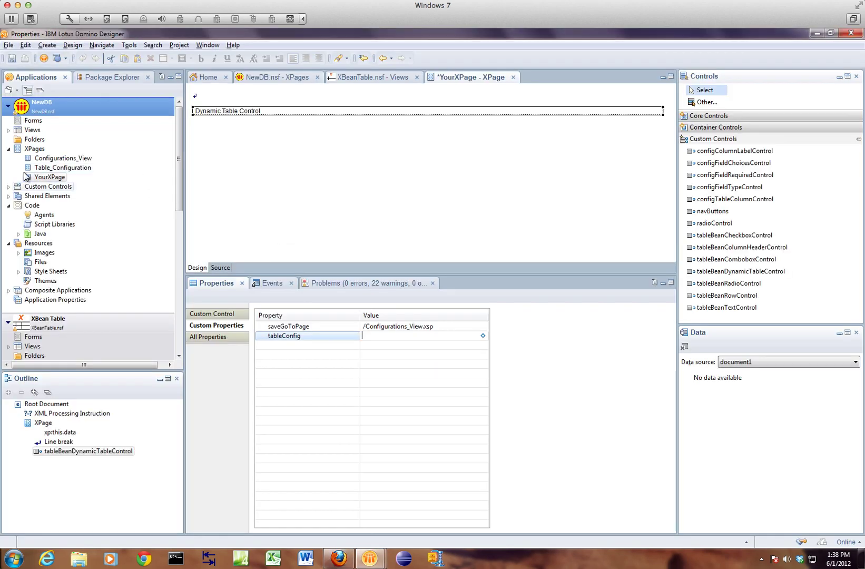
{"action": "left_click", "coordinate": [401, 336]}
{"action": "type", "text": "New Table Key"}
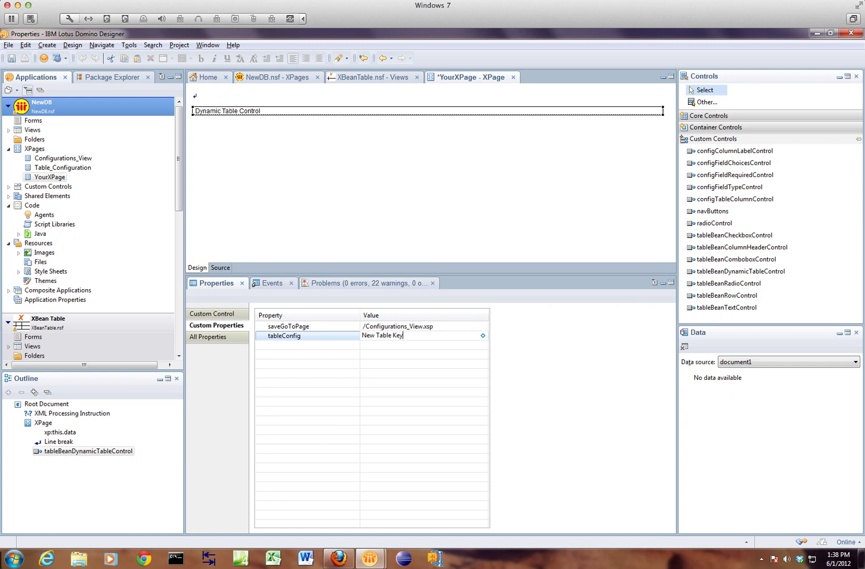
{"action": "key", "text": "ctrl+s"}
Step: Review the dynamic table control's custom properties and the source code of YourXPage
{"action": "left_click", "coordinate": [340, 202]}
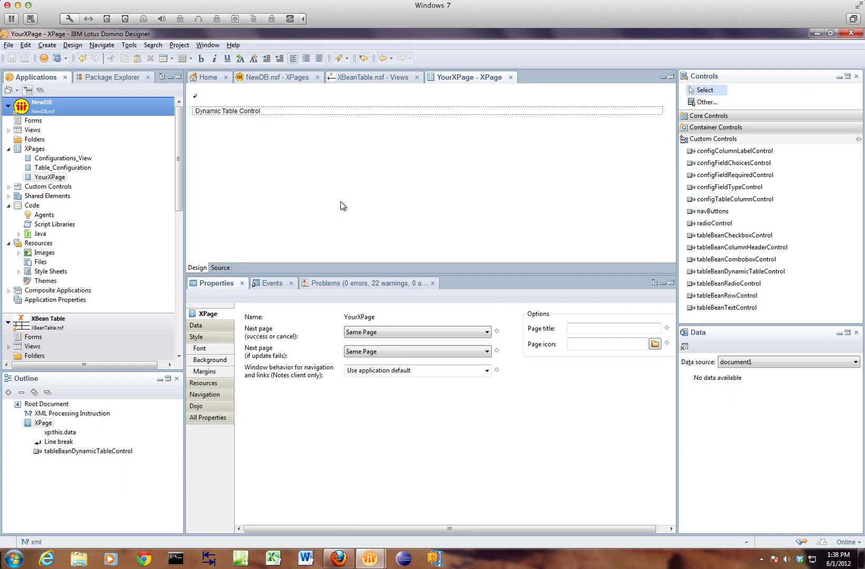
{"action": "left_click", "coordinate": [277, 113]}
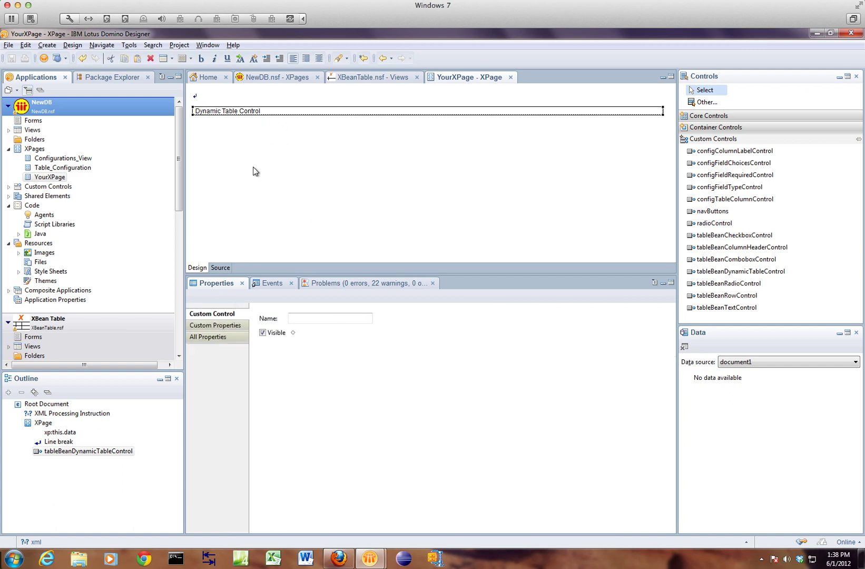
{"action": "left_click", "coordinate": [211, 327]}
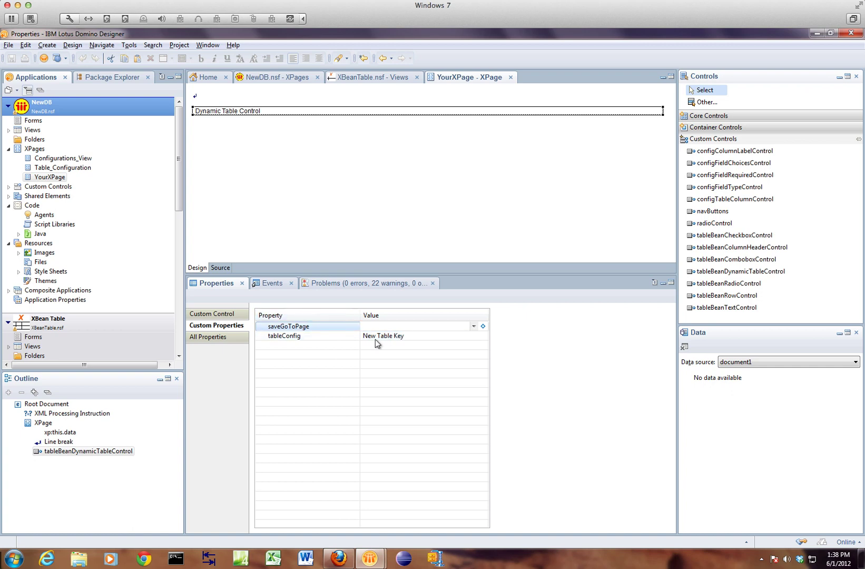
{"action": "left_click", "coordinate": [221, 268]}
{"action": "left_click", "coordinate": [221, 268]}
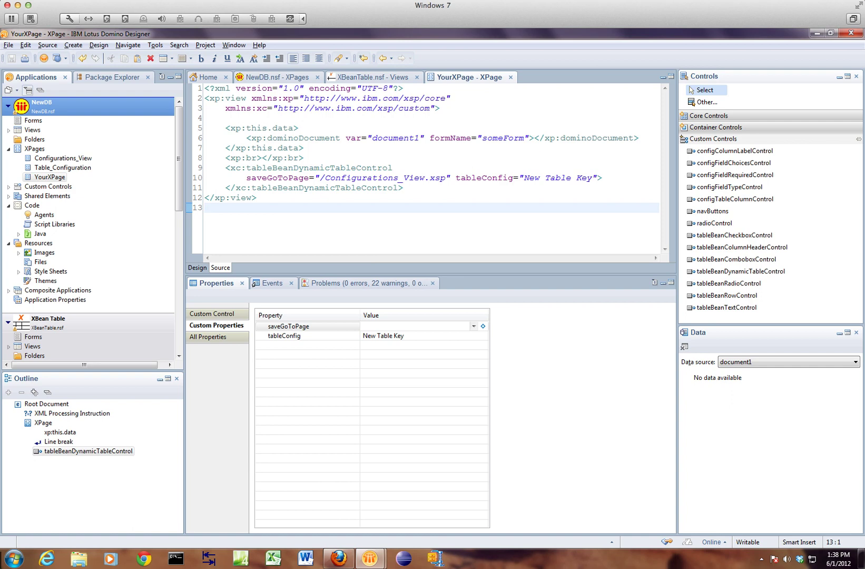
{"action": "left_click", "coordinate": [194, 267]}
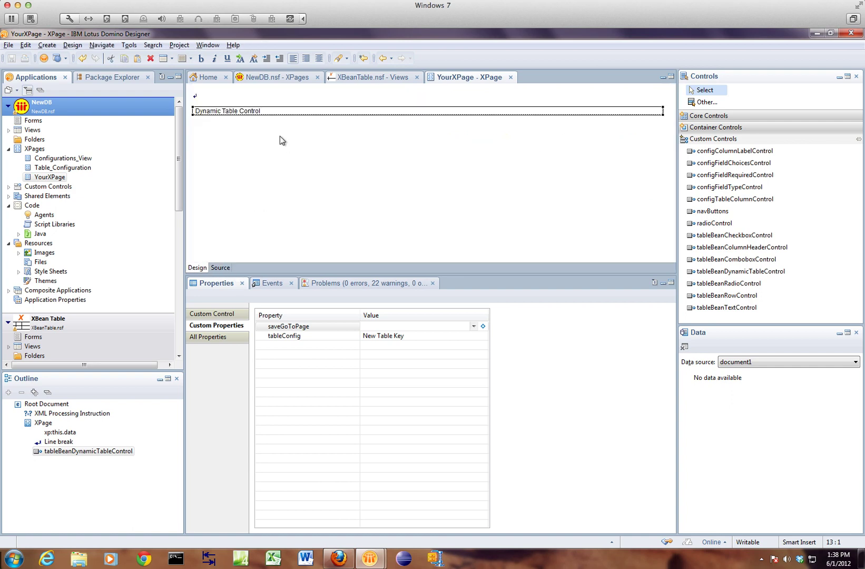
Step: Preview YourXPage in Firefox and test its table by adding a row and submitting it empty, first as final and again as draft
{"action": "left_click", "coordinate": [56, 59]}
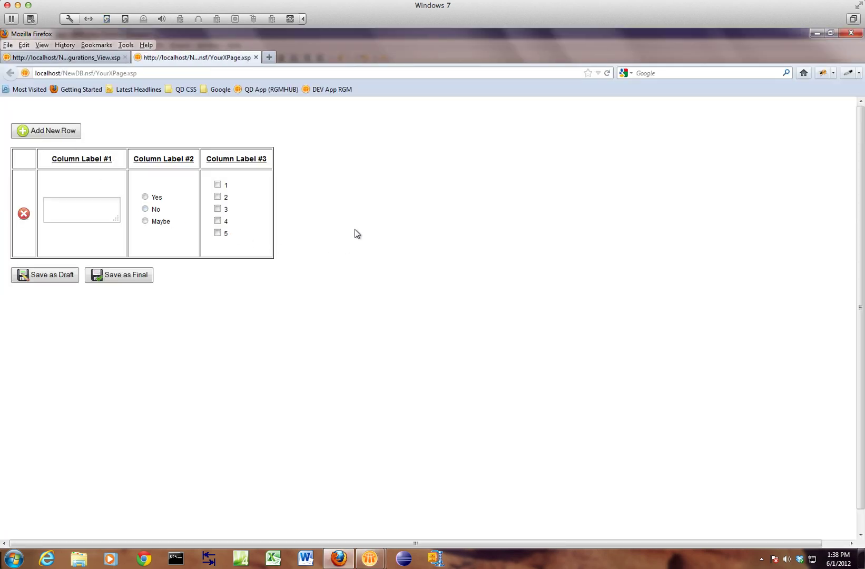
{"action": "left_click", "coordinate": [73, 135]}
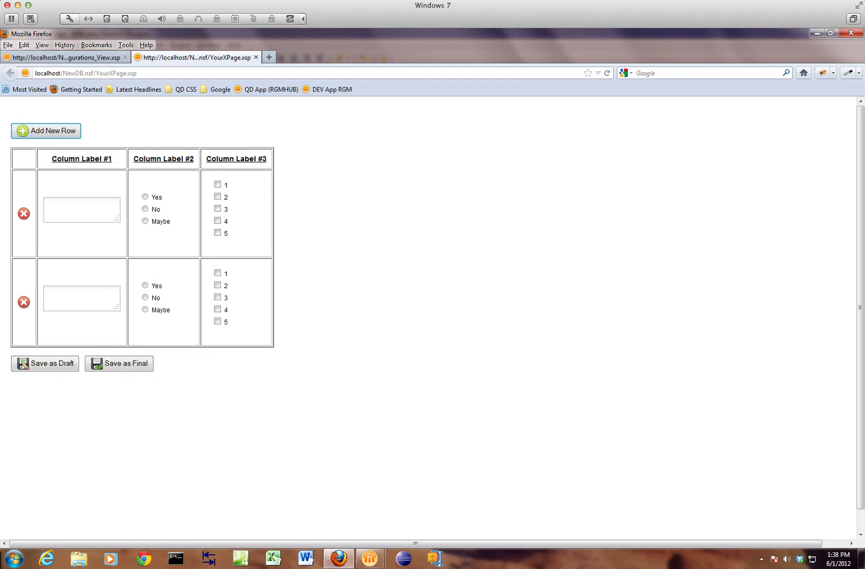
{"action": "left_click", "coordinate": [117, 365]}
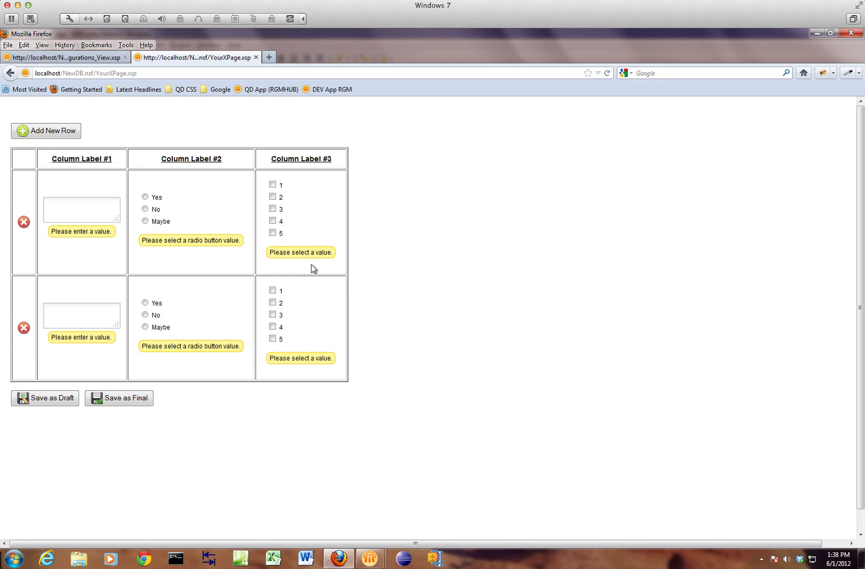
{"action": "left_click", "coordinate": [58, 398]}
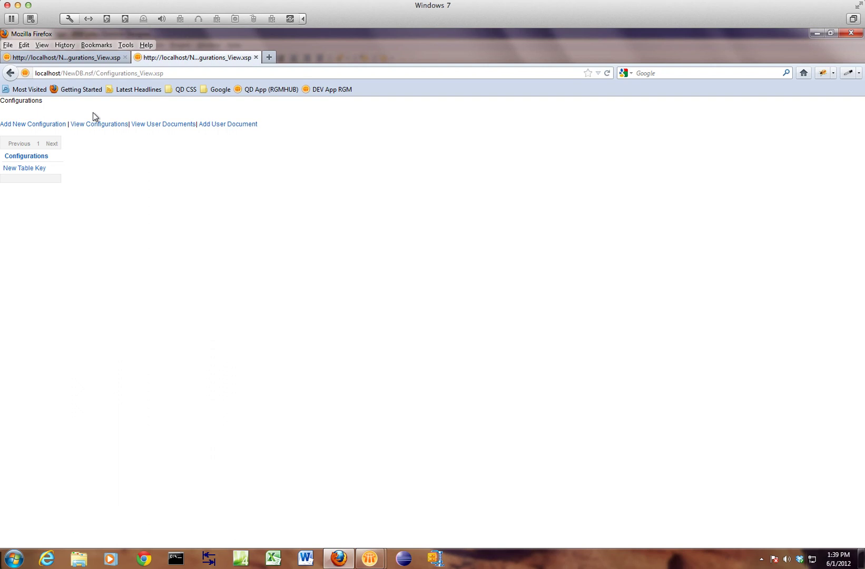
Step: Open the New Table Key configuration, change the Column #1 label to "Column Label New Information here" and save the configuration
{"action": "left_click", "coordinate": [38, 171]}
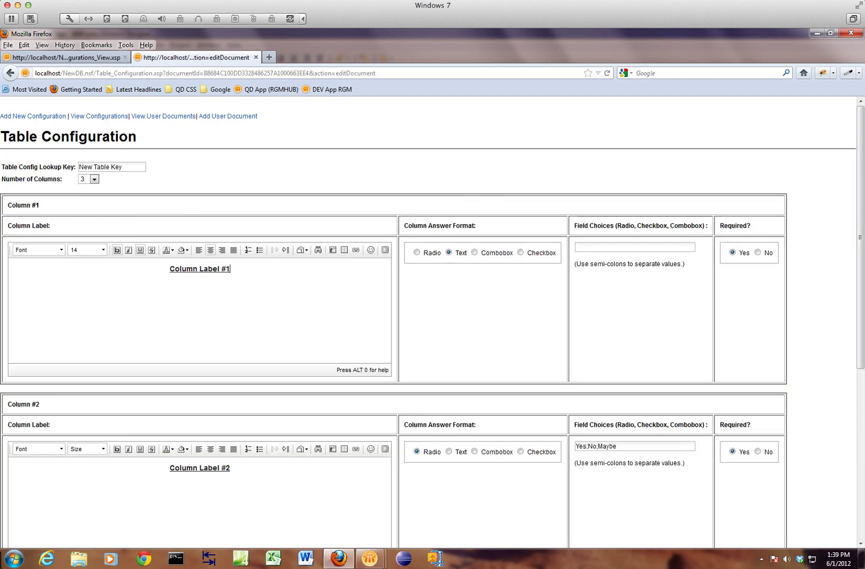
{"action": "key", "text": "BackSpace"}
{"action": "key", "text": "BackSpace"}
{"action": "type", "text": "New Infomration here"}
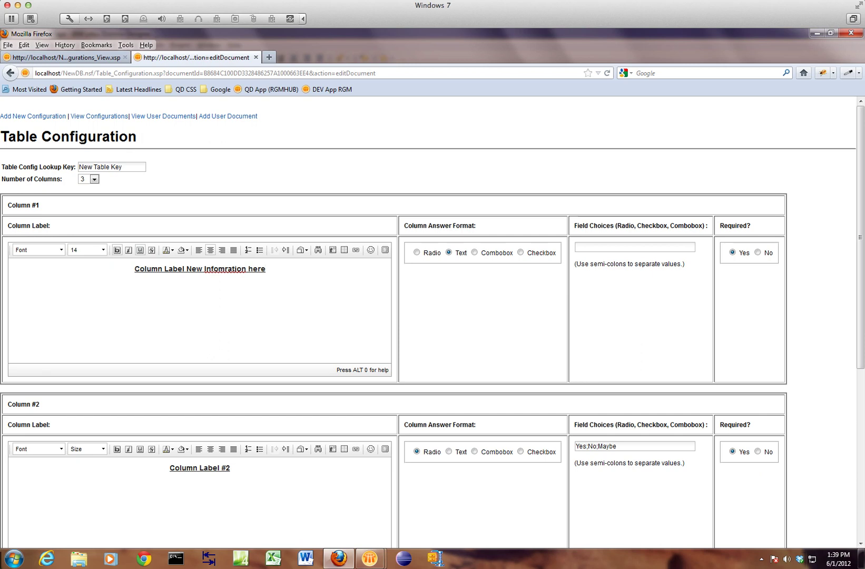
{"action": "right_click", "coordinate": [226, 270]}
{"action": "key", "text": "Escape"}
{"action": "double_click", "coordinate": [213, 268]}
{"action": "type", "text": "Information"}
{"action": "scroll", "coordinate": [81, 517], "scroll_direction": "down", "scroll_amount": 9}
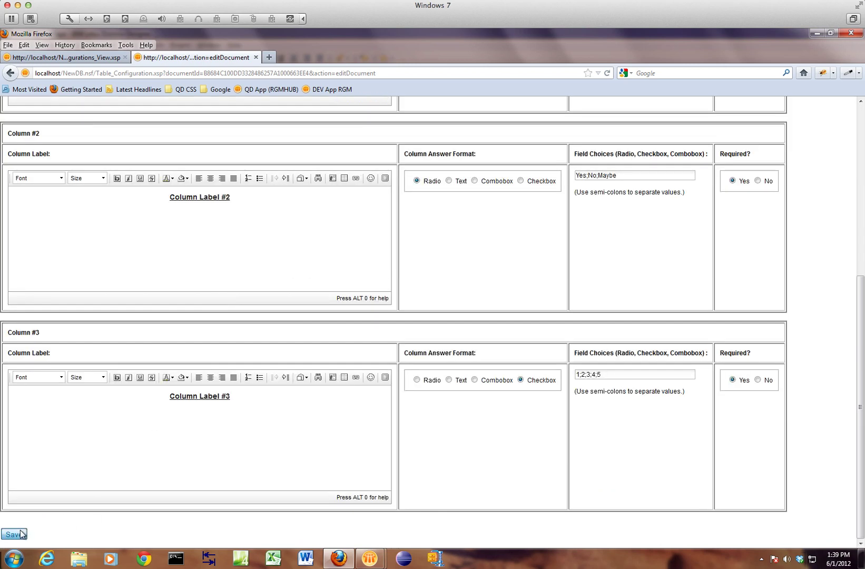
{"action": "left_click", "coordinate": [14, 534]}
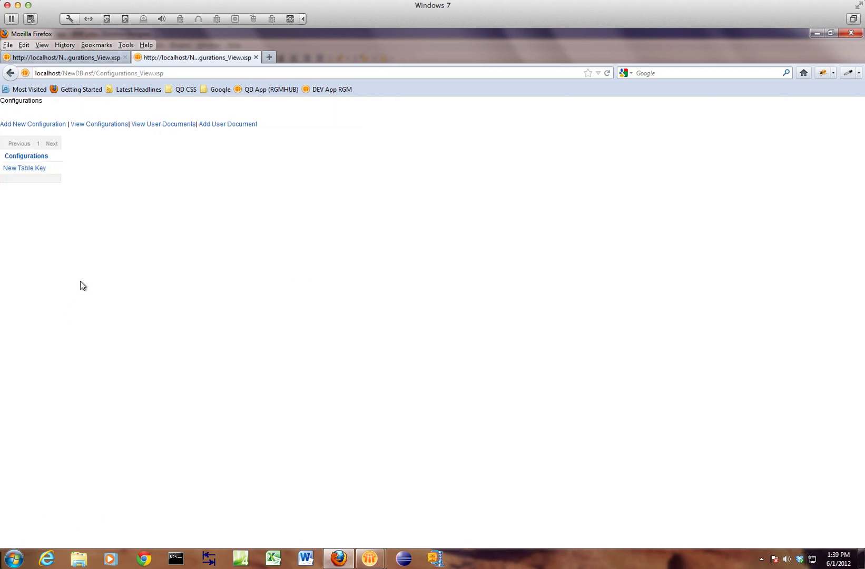
Step: Return to YourXPage.xsp through the browser history and reload it to check the first column's heading
{"action": "right_click", "coordinate": [12, 76]}
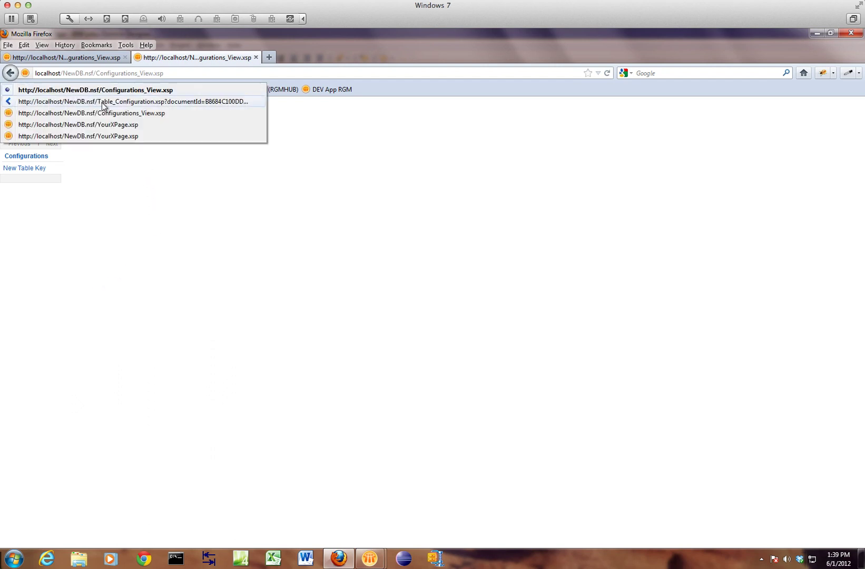
{"action": "left_click", "coordinate": [122, 125]}
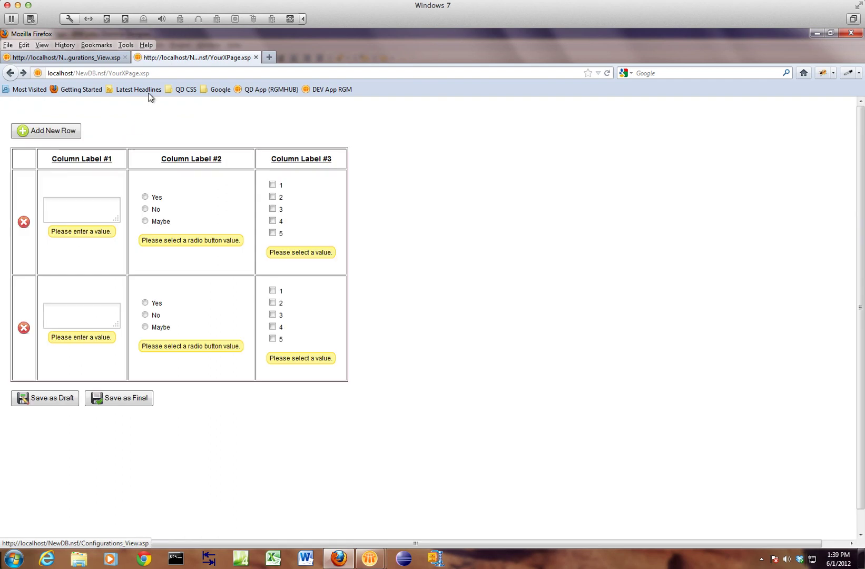
{"action": "left_click", "coordinate": [149, 73]}
{"action": "key", "text": "Return"}
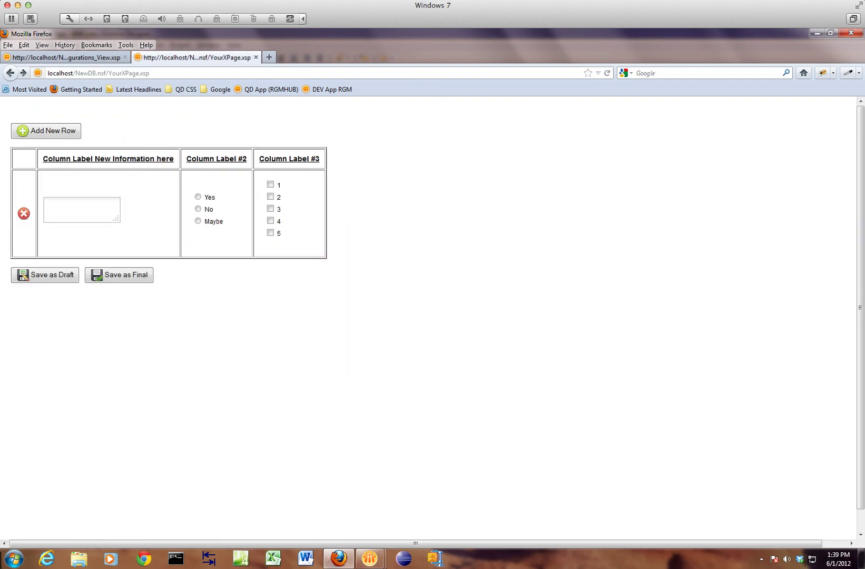
{"action": "left_click_drag", "start_coordinate": [95, 159], "coordinate": [157, 161]}
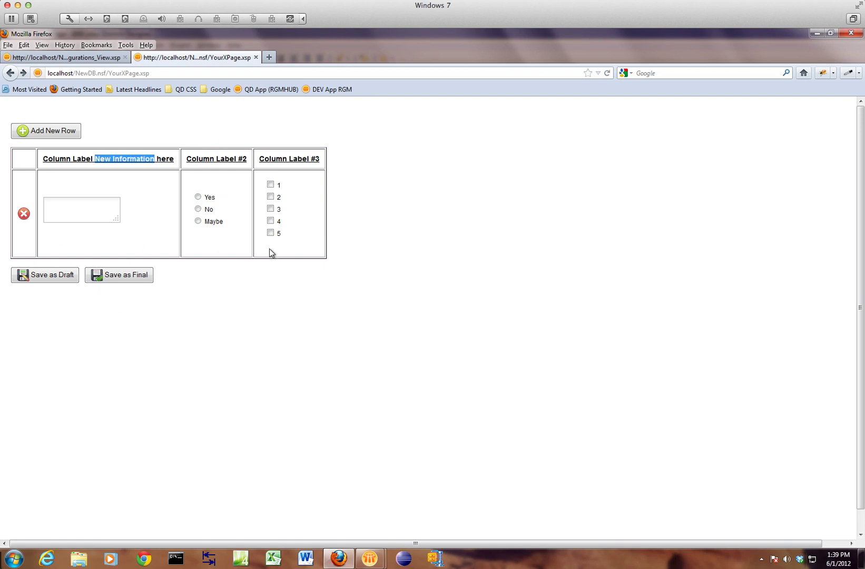
Step: Switch back to Domino Designer and select the dynamic table control's saveGoToPage custom property
{"action": "key", "text": "alt+Tab"}
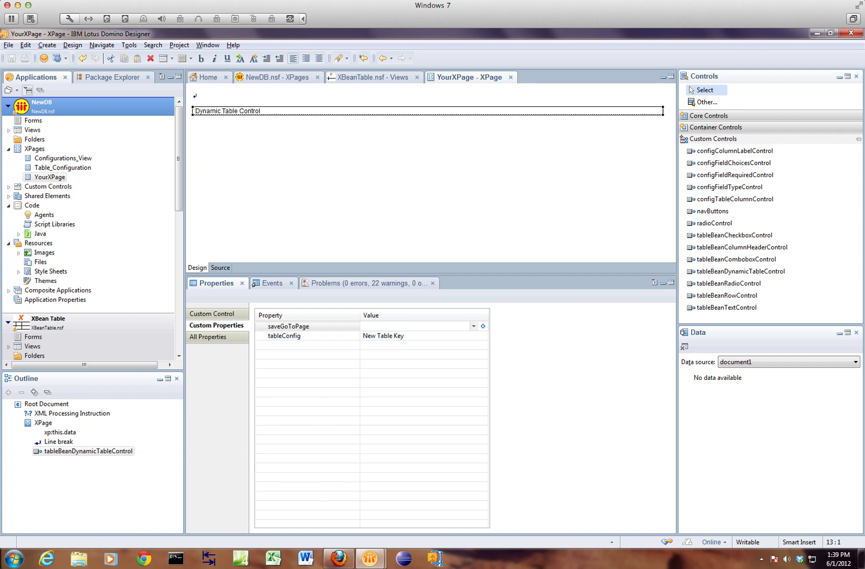
{"action": "left_click", "coordinate": [306, 326]}
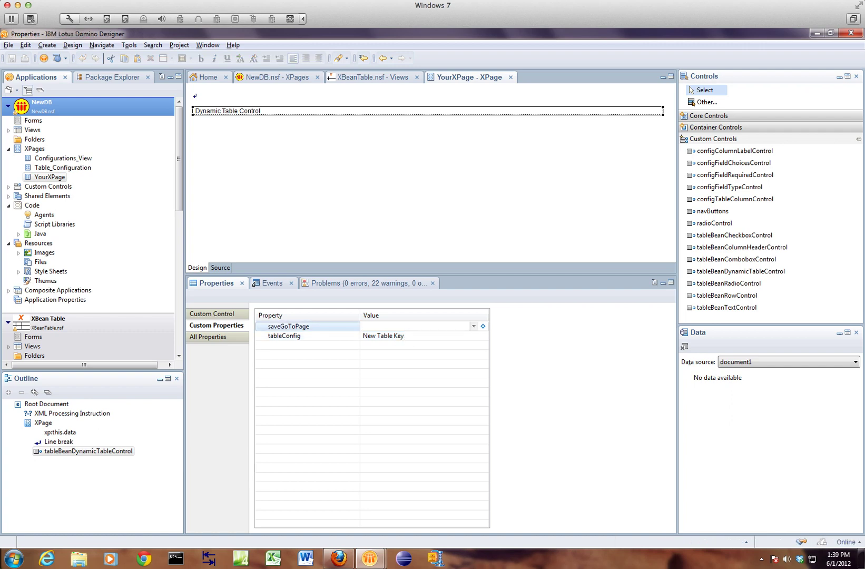